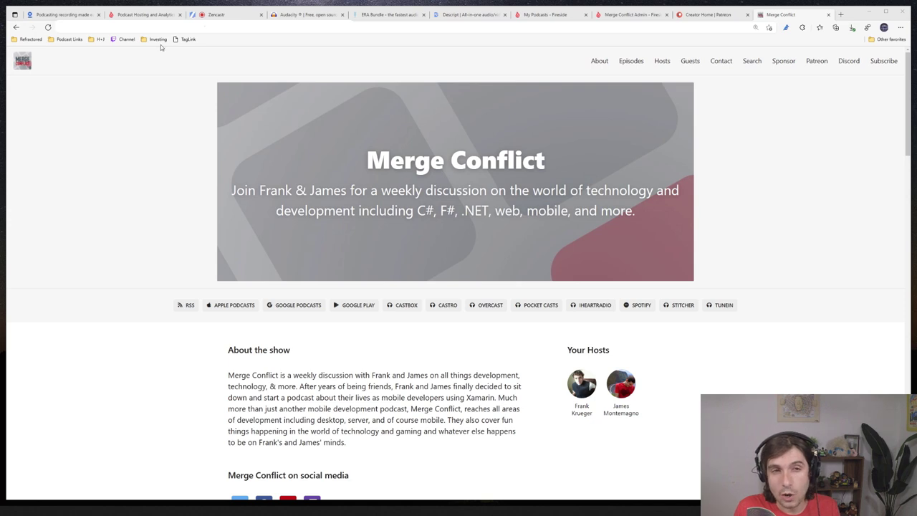
Look over the Fireside homepage, noting the 2016 in its tagline, and scroll down
left_click(146, 15)
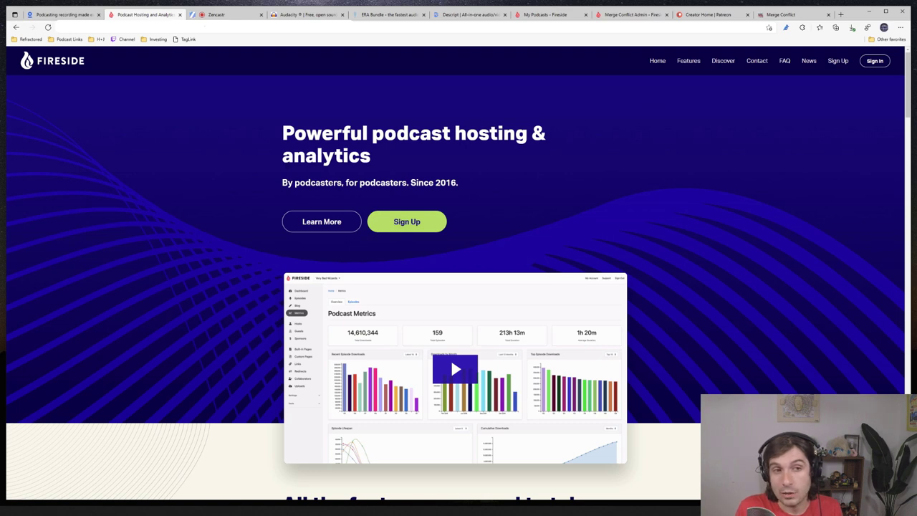
left_click_drag(434, 183, 453, 184)
left_click(454, 183)
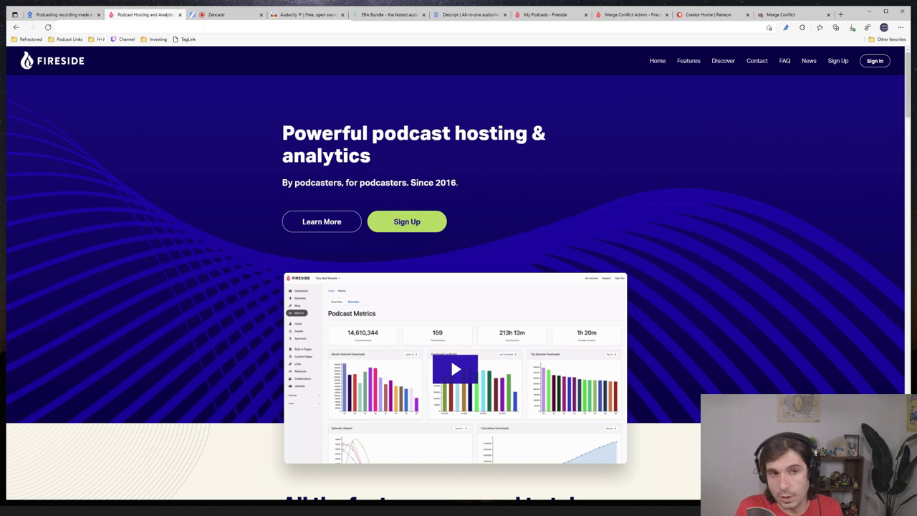
scroll(451, 358, "down", 5)
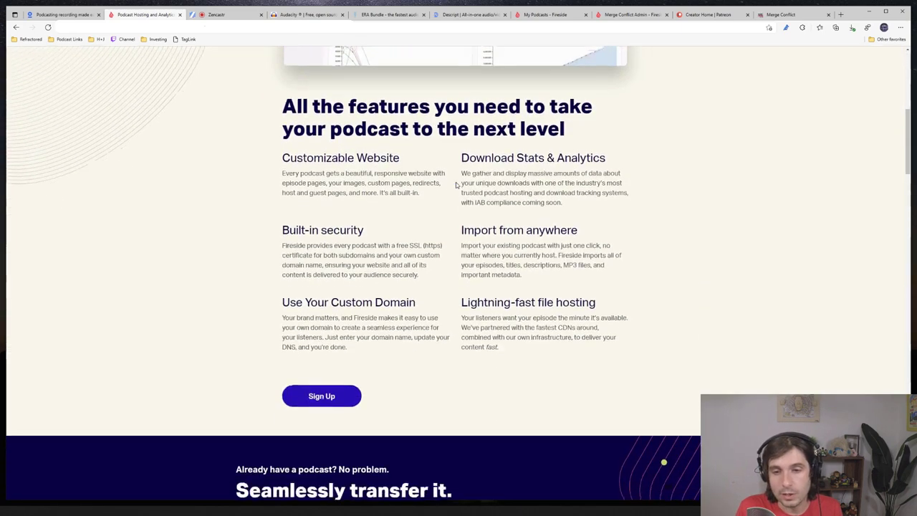
scroll(456, 185, "down", 4)
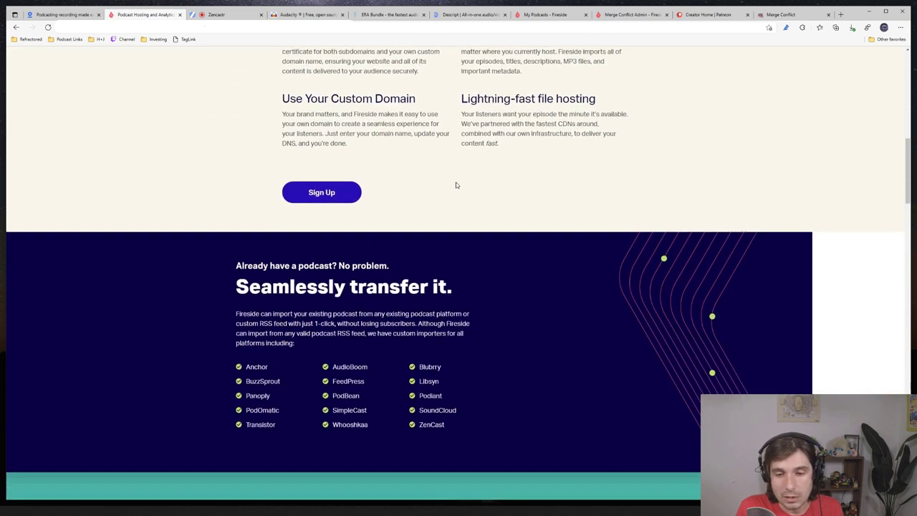
scroll(455, 184, "down", 2)
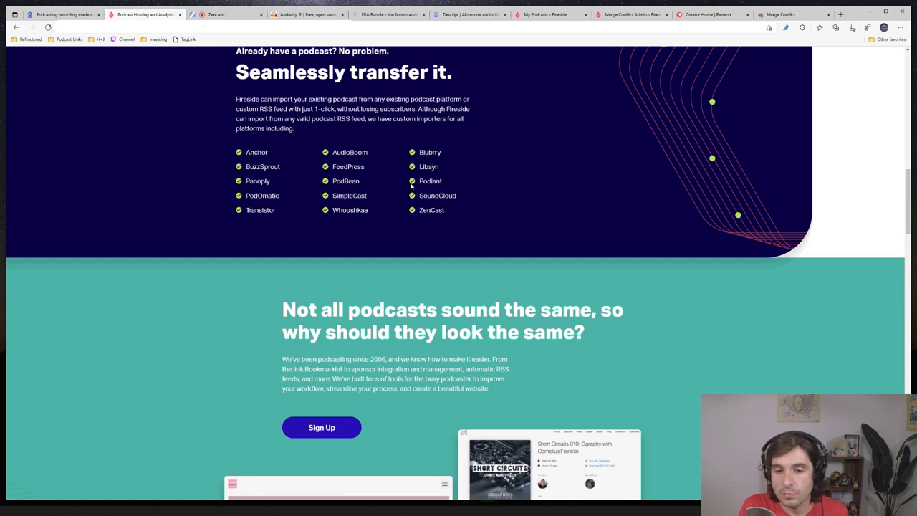
scroll(411, 185, "down", 5)
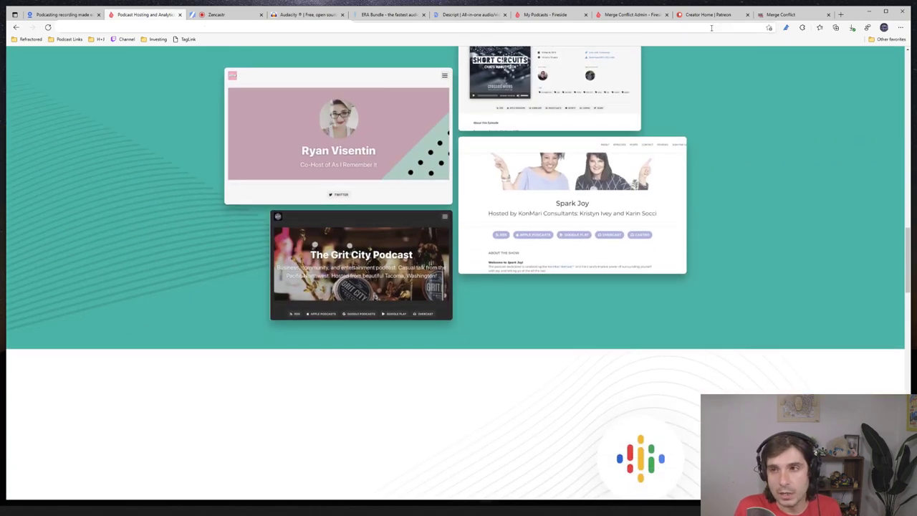
Open the Merge Conflict episode 262 'Your AI Code Copilot' page and skim its notes
left_click(782, 15)
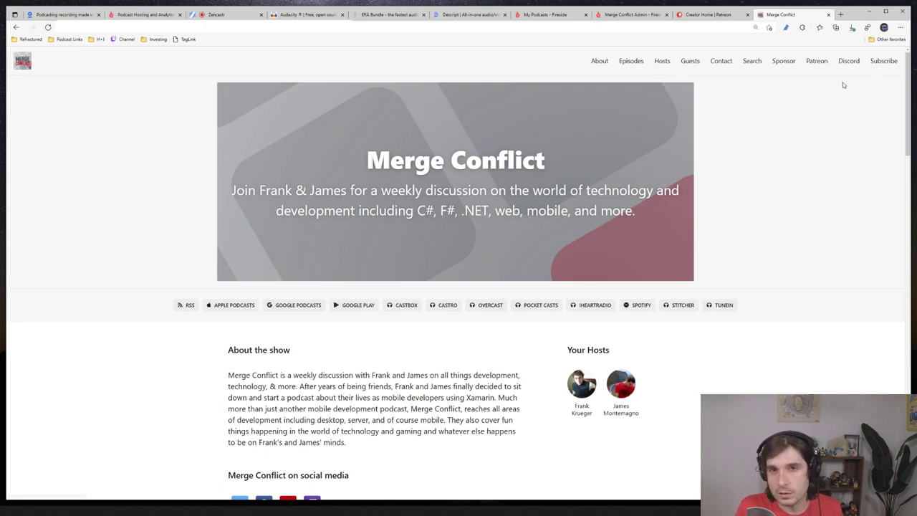
scroll(661, 213, "down", 3)
scroll(435, 235, "down", 1)
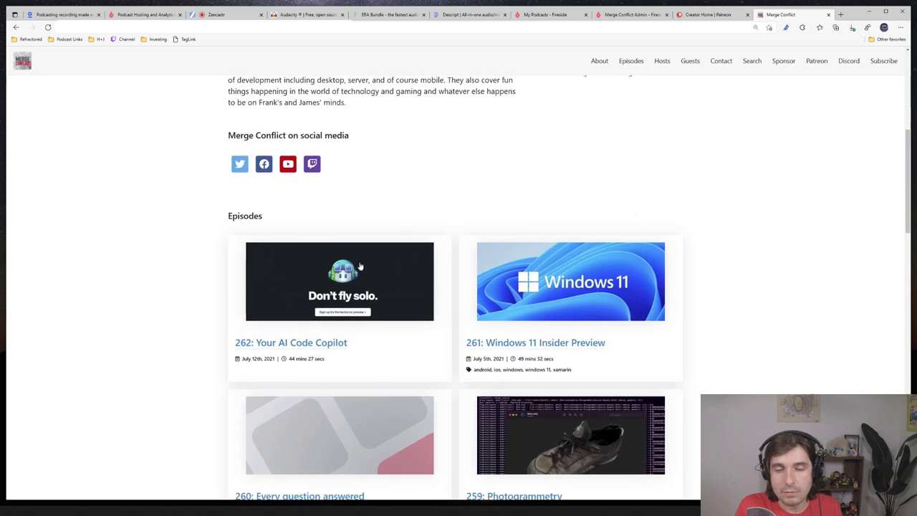
left_click(317, 291)
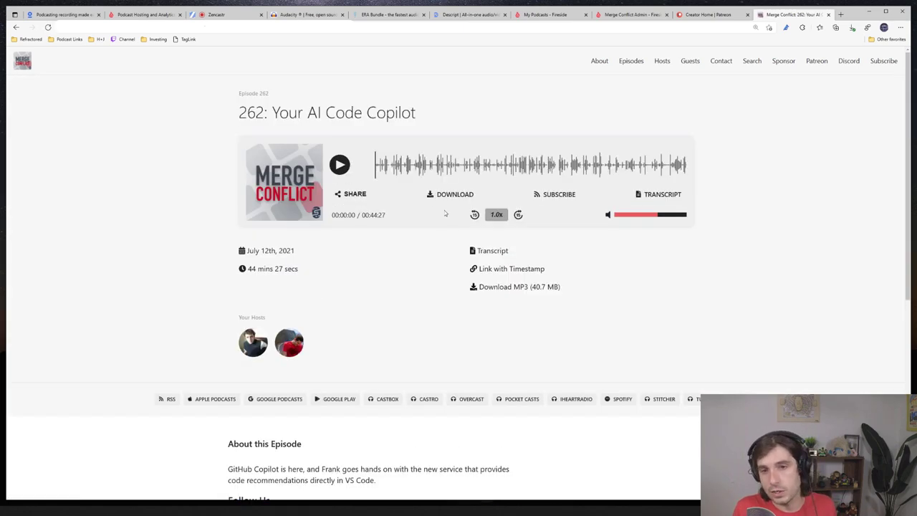
scroll(501, 187, "down", 1)
scroll(500, 186, "down", 2)
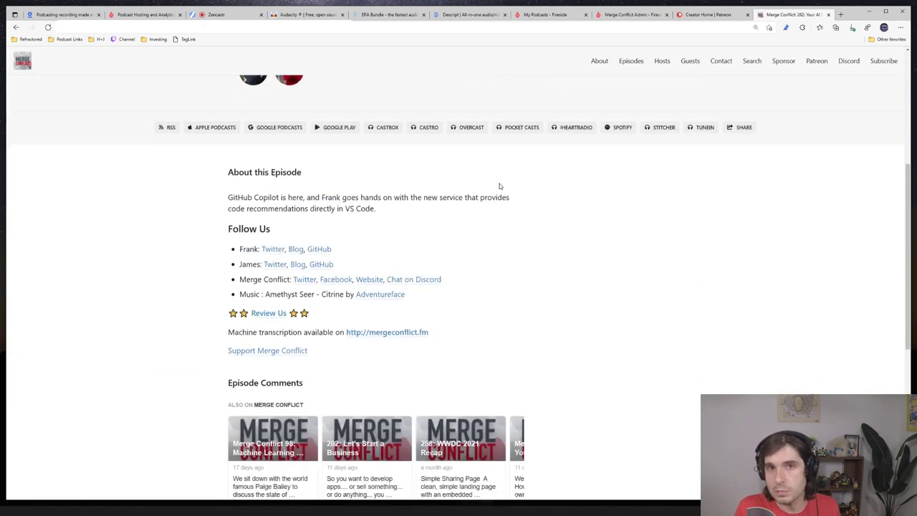
scroll(341, 176, "down", 2)
scroll(236, 228, "up", 1)
scroll(235, 228, "up", 4)
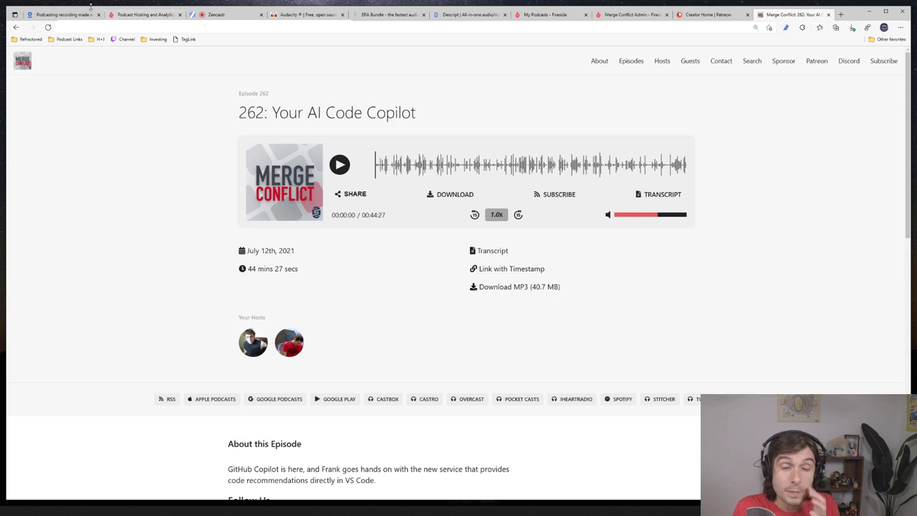
Browse Zencastr's 'High Fidelity Podcasting' homepage features, then return near the top
left_click(69, 14)
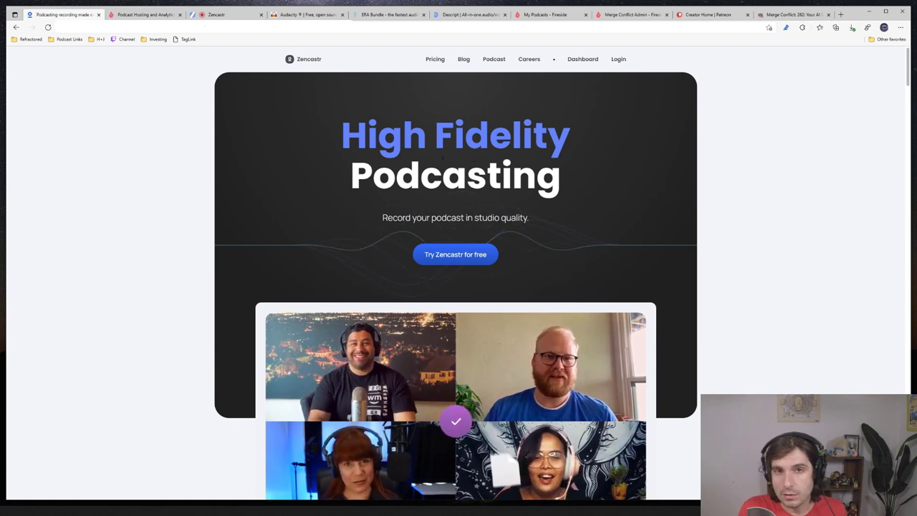
scroll(501, 375, "down", 1)
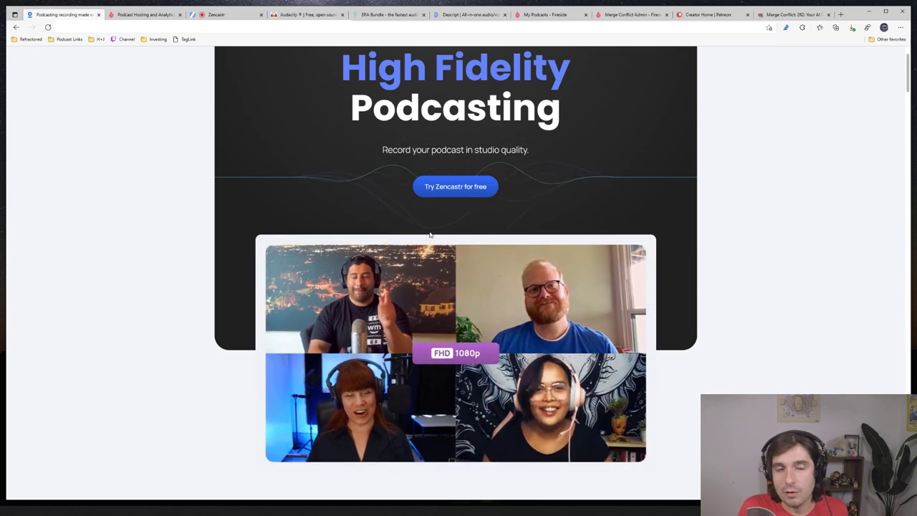
scroll(430, 234, "up", 1)
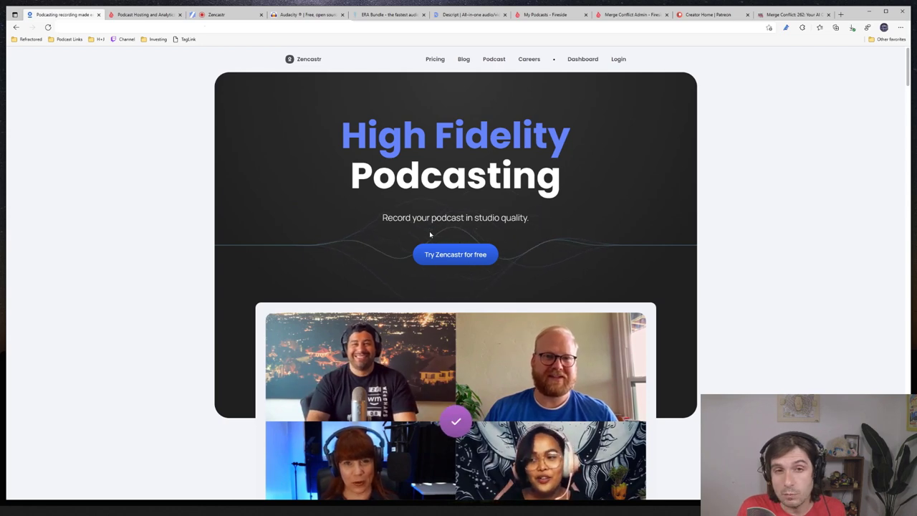
scroll(430, 234, "down", 1)
scroll(430, 234, "down", 7)
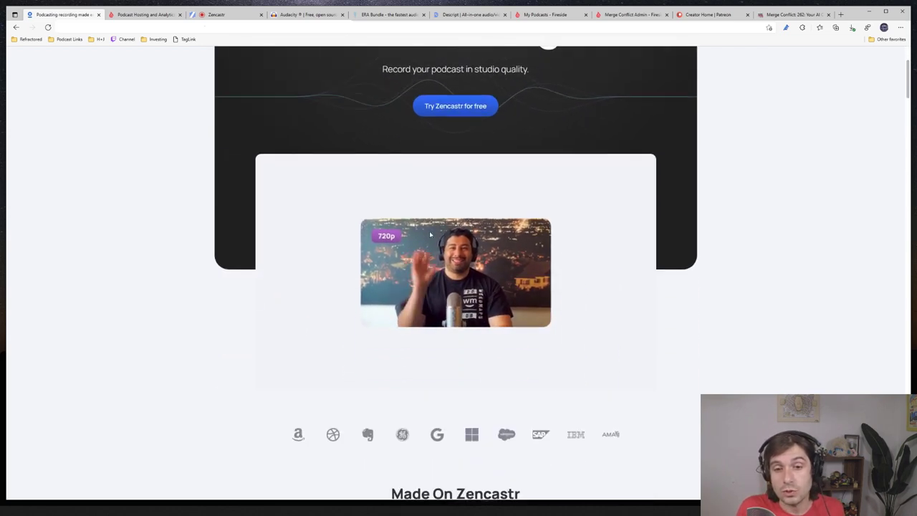
scroll(430, 234, "down", 3)
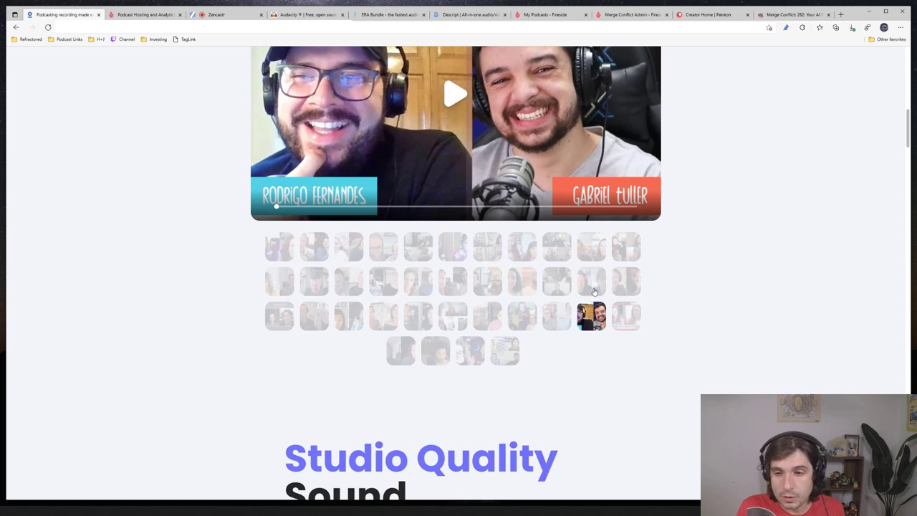
scroll(427, 244, "down", 5)
scroll(424, 252, "down", 10)
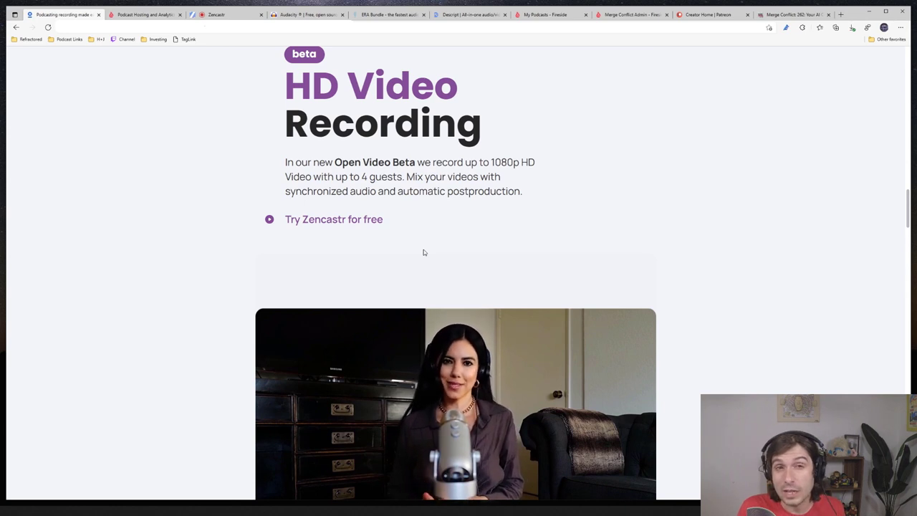
scroll(424, 252, "down", 3)
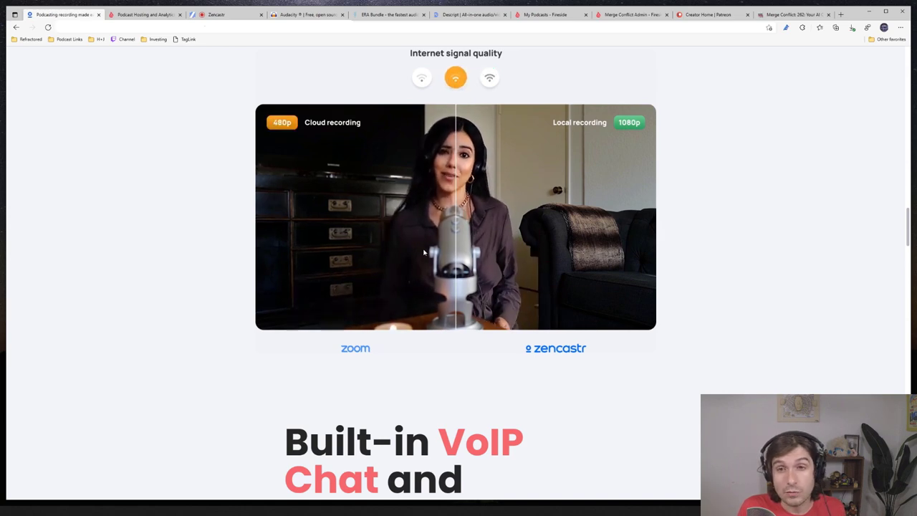
scroll(423, 252, "down", 7)
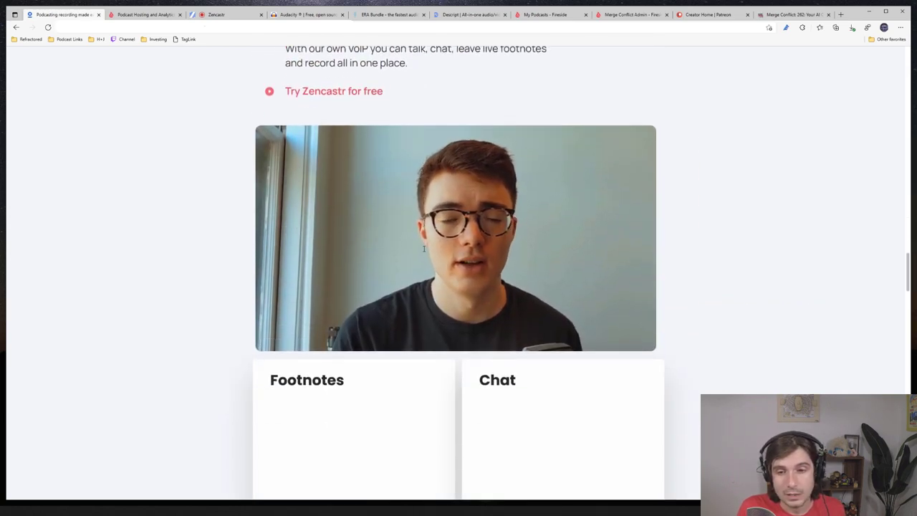
scroll(423, 249, "down", 5)
scroll(413, 269, "down", 6)
scroll(412, 269, "up", 20)
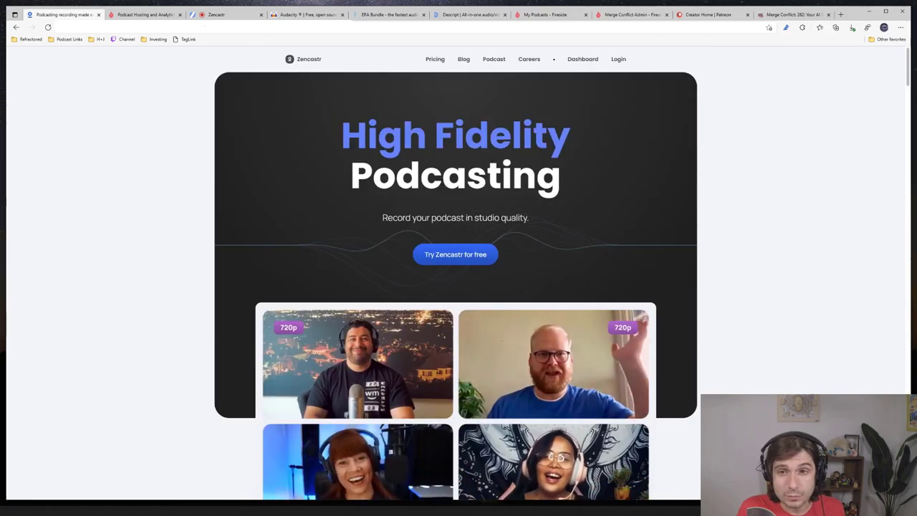
Compare Zencastr's Professional plan, yearly $18/MO versus monthly $20/MO, with the free Hobbyist plan
left_click(438, 60)
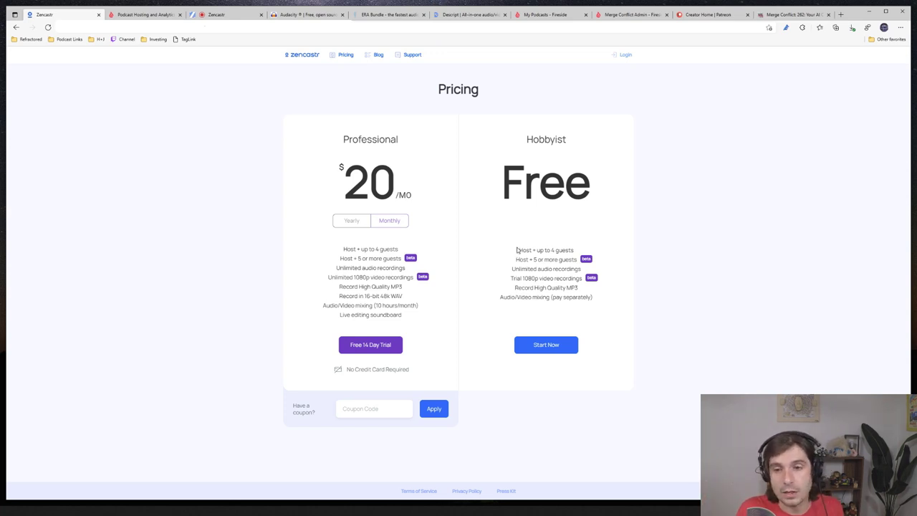
left_click_drag(517, 249, 610, 307)
left_click(588, 290)
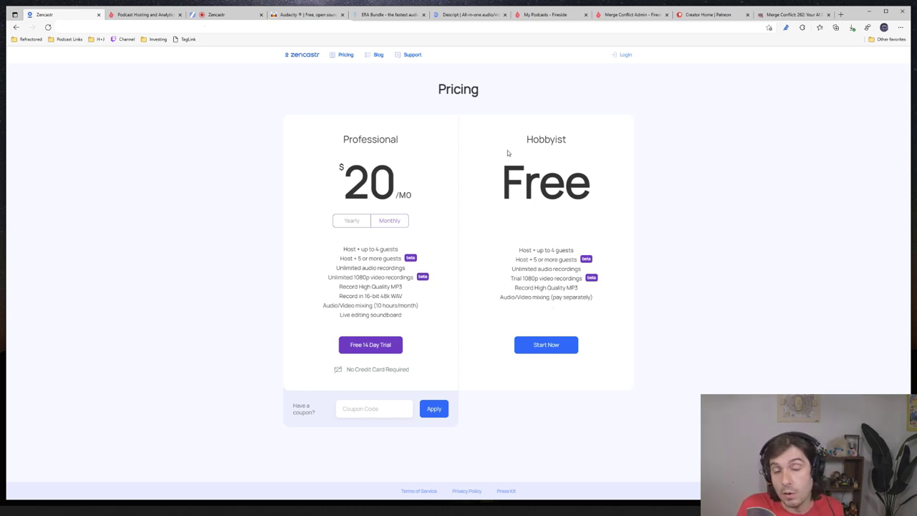
left_click(342, 224)
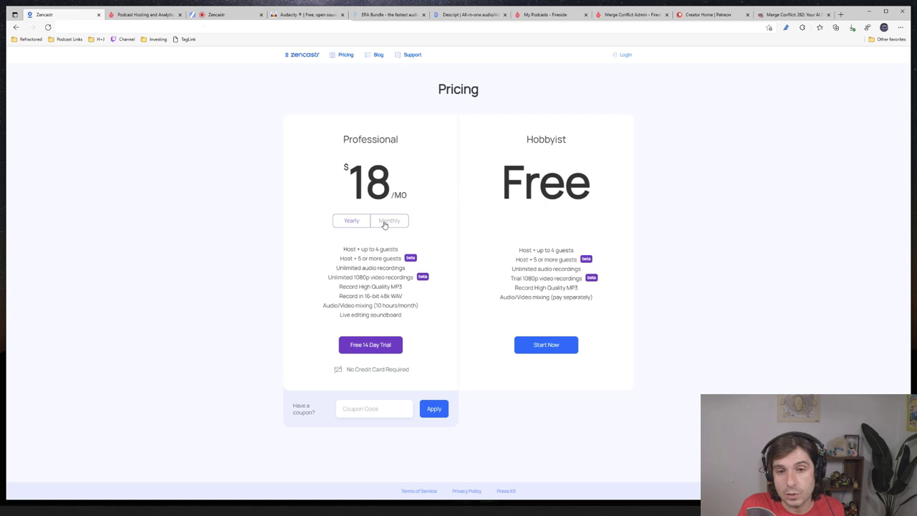
left_click(385, 223)
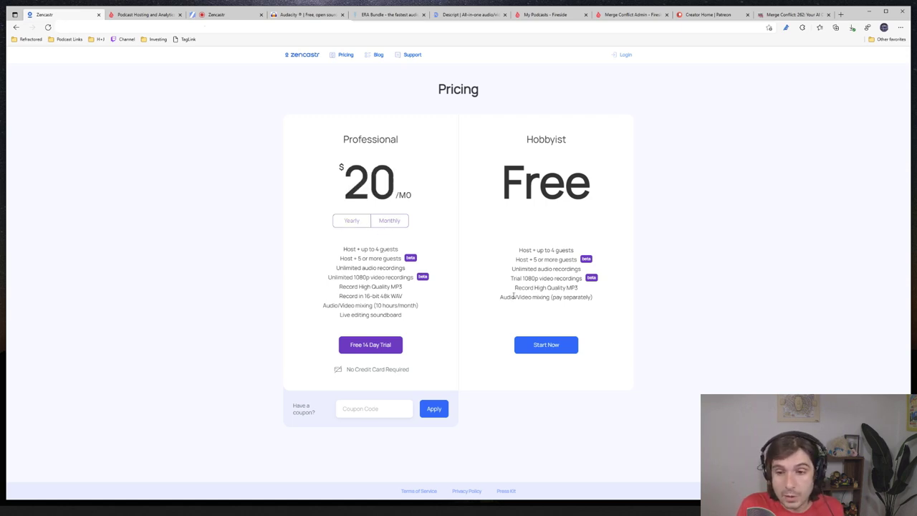
left_click_drag(499, 300, 598, 305)
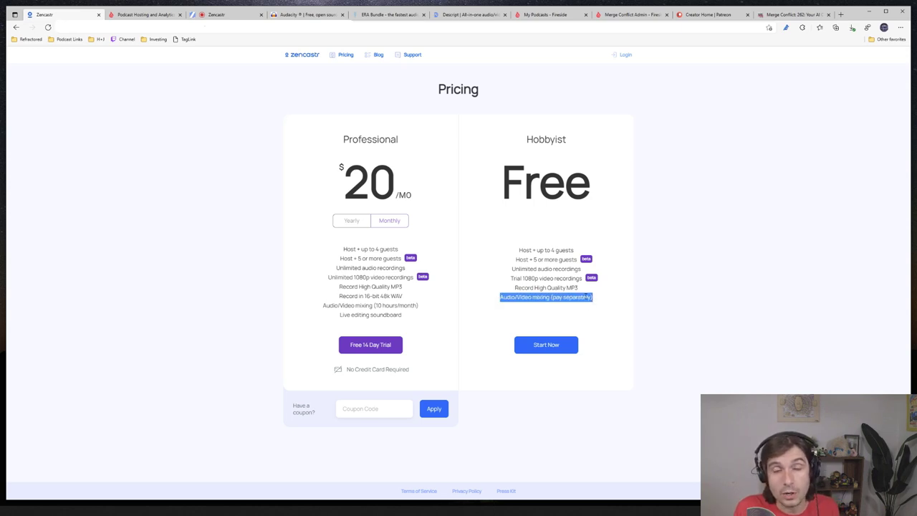
Set up automatic postproduction on the finished recording with both host tracks and advanced options shown
left_click(217, 14)
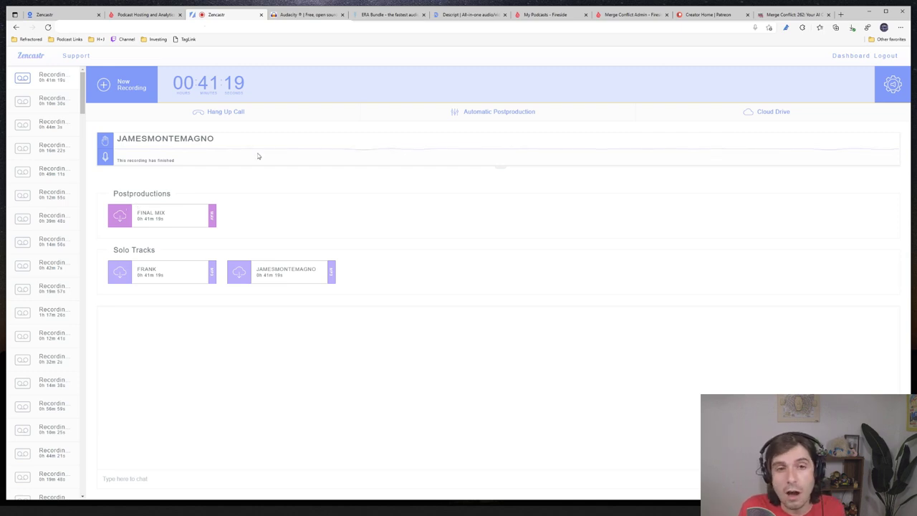
left_click(487, 114)
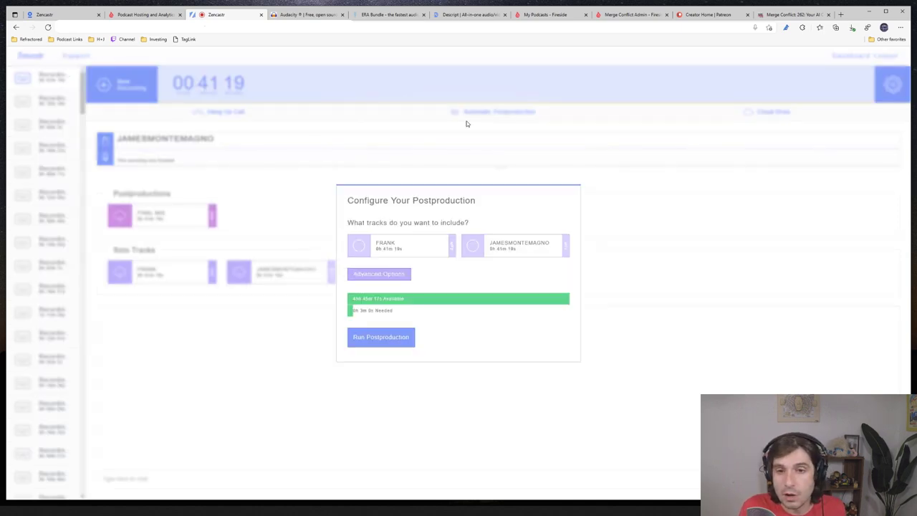
left_click(362, 244)
left_click(473, 246)
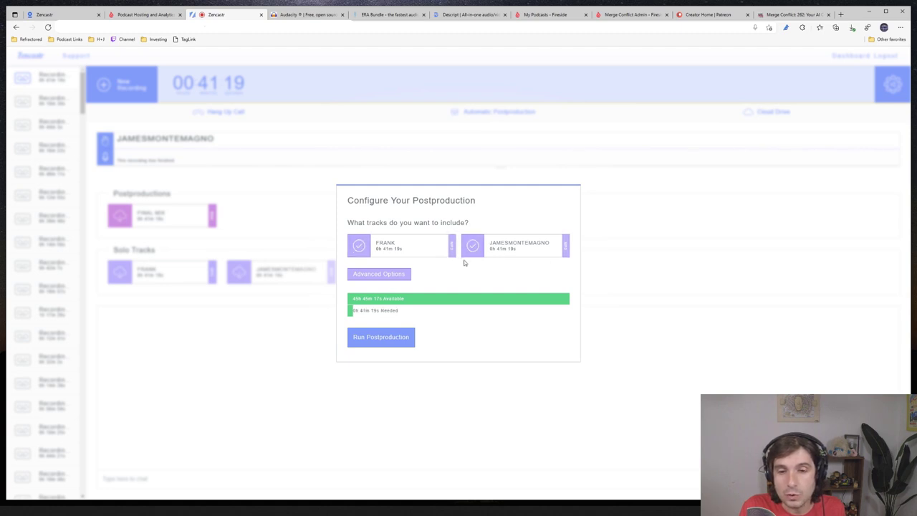
left_click(380, 276)
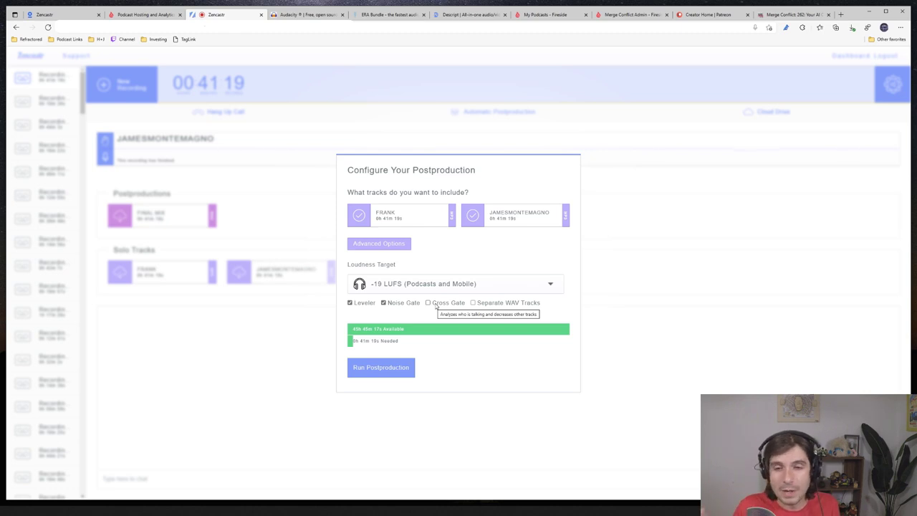
Turn on Separate WAV Tracks and keep the -19 LUFS loudness target
left_click(491, 305)
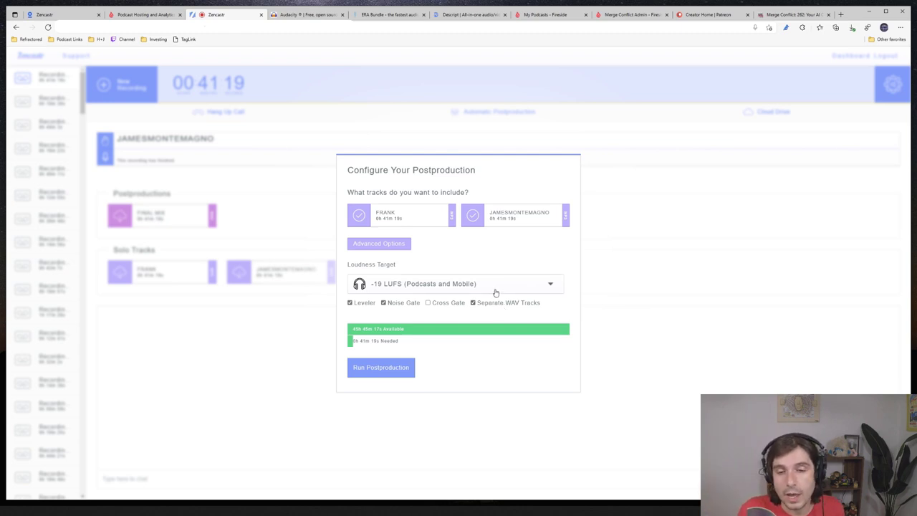
left_click(544, 285)
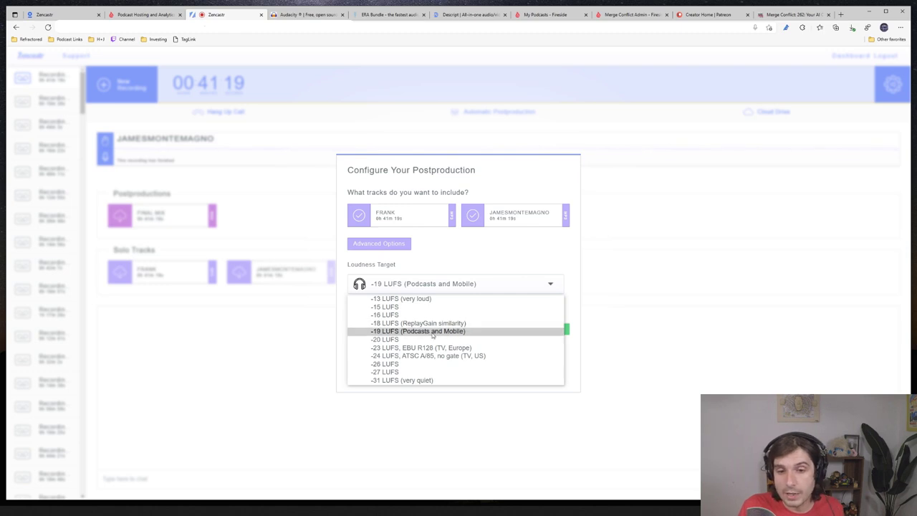
left_click(402, 334)
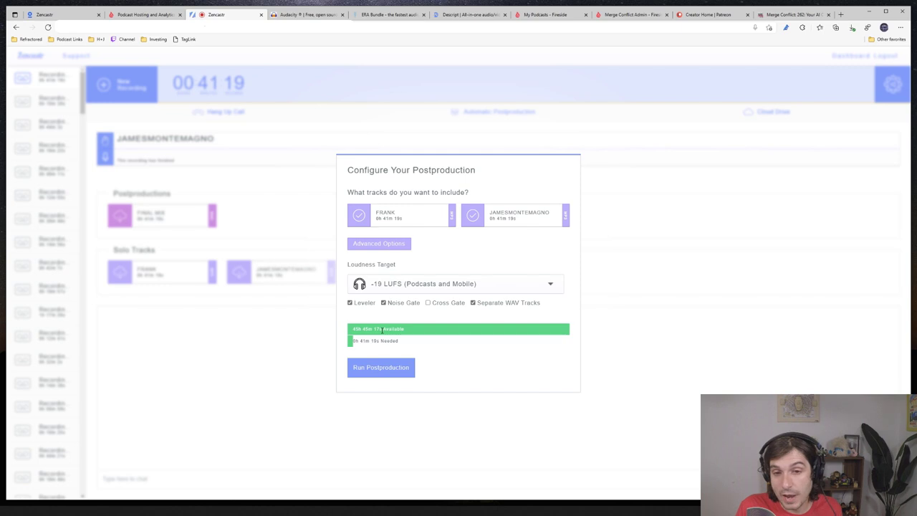
Dismiss the postproduction dialog without running it and switch to the Audacity website
left_click(280, 317)
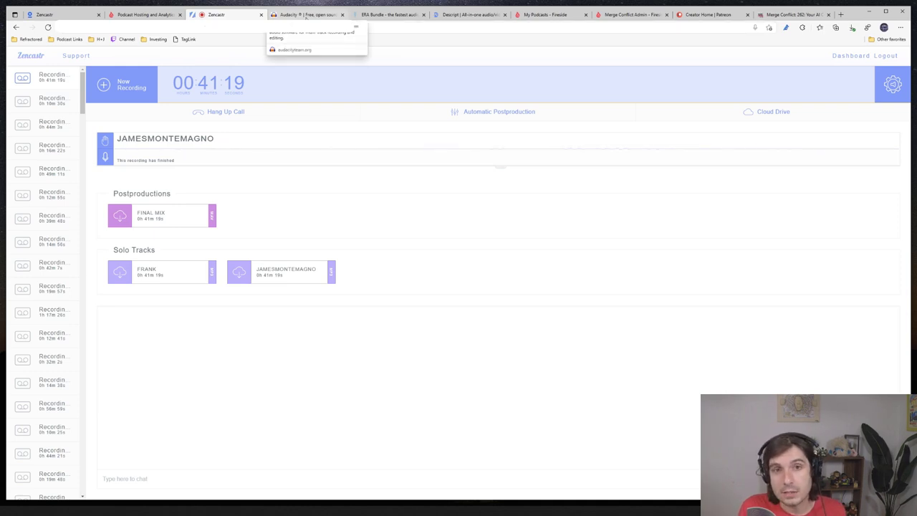
left_click(306, 15)
mouse_move(374, 92)
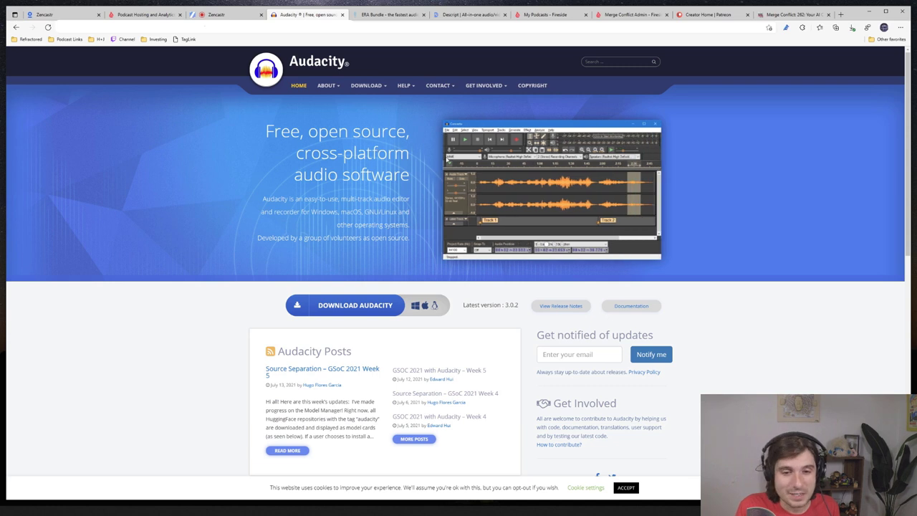
Switch to the accusonus ERA Bundle product page
mouse_move(430, 80)
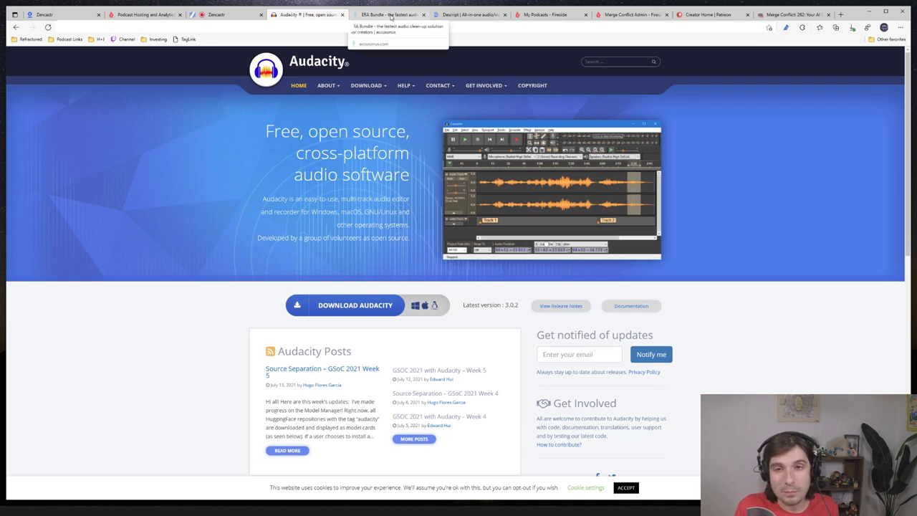
left_click(390, 15)
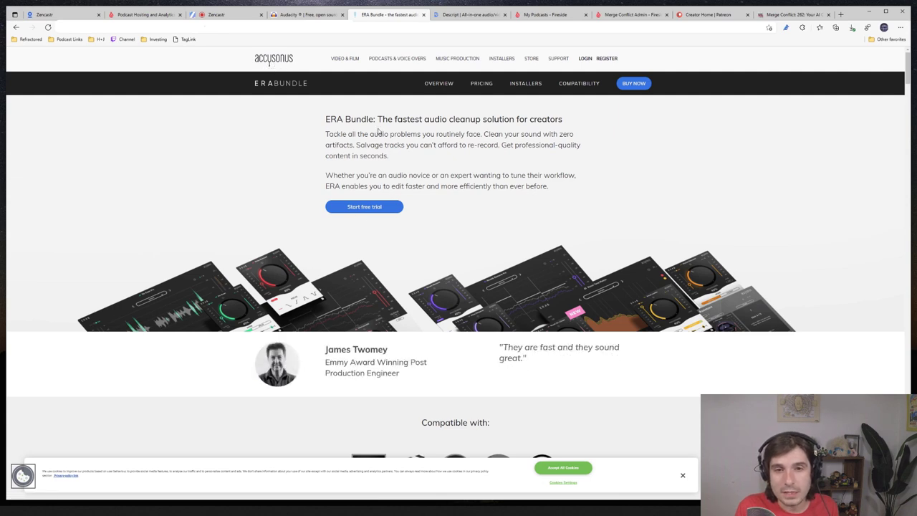
Scroll the ERA Bundle page past Noise Remover, Voice Deepener and Mouth De-Clicker to Reverb Remover
double_click(360, 119)
left_click(433, 164)
scroll(433, 165, "down", 2)
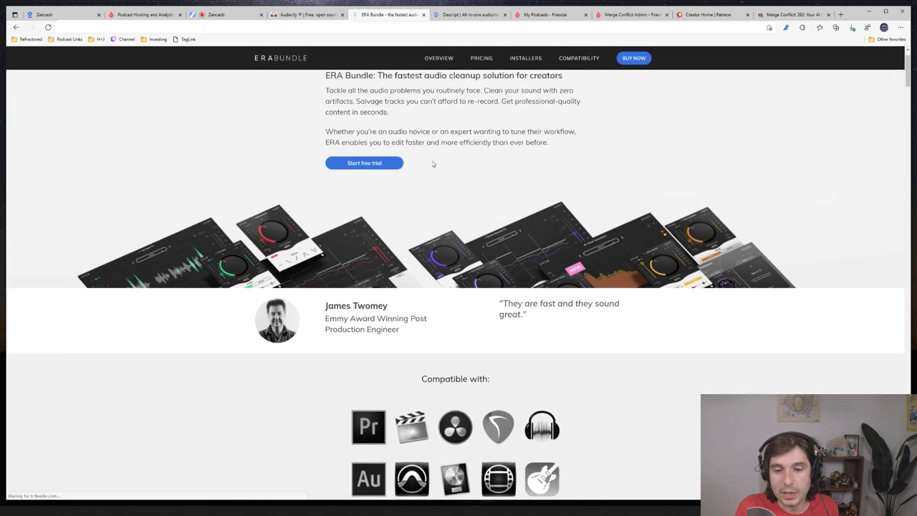
scroll(433, 165, "down", 8)
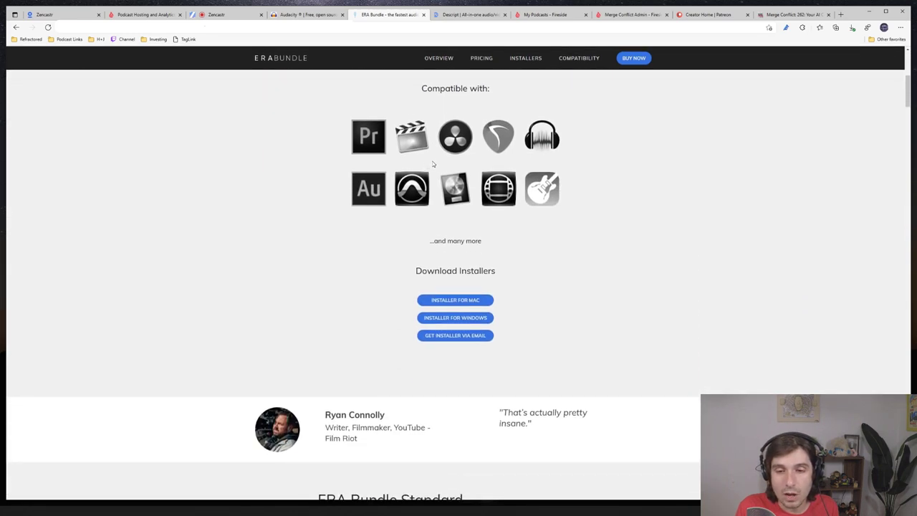
scroll(433, 165, "down", 5)
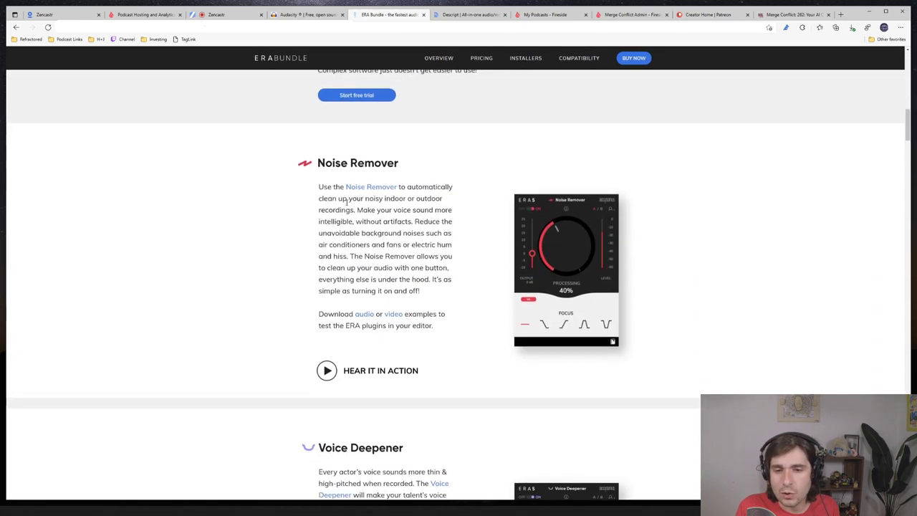
scroll(369, 247, "down", 4)
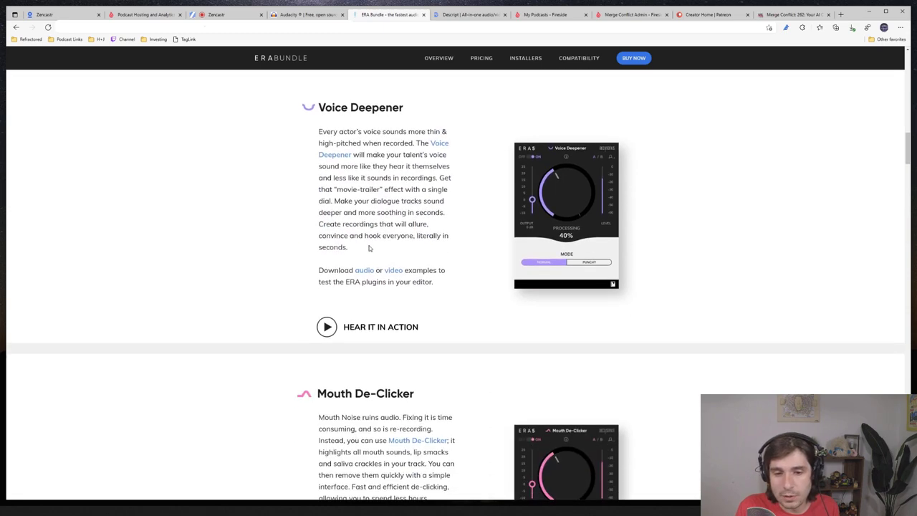
scroll(387, 204, "down", 3)
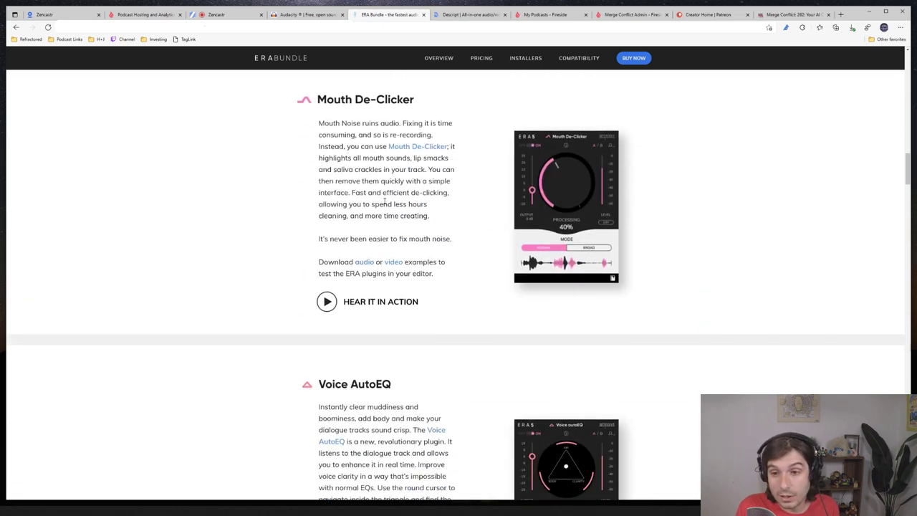
scroll(366, 202, "down", 3)
scroll(351, 200, "down", 4)
scroll(317, 162, "down", 3)
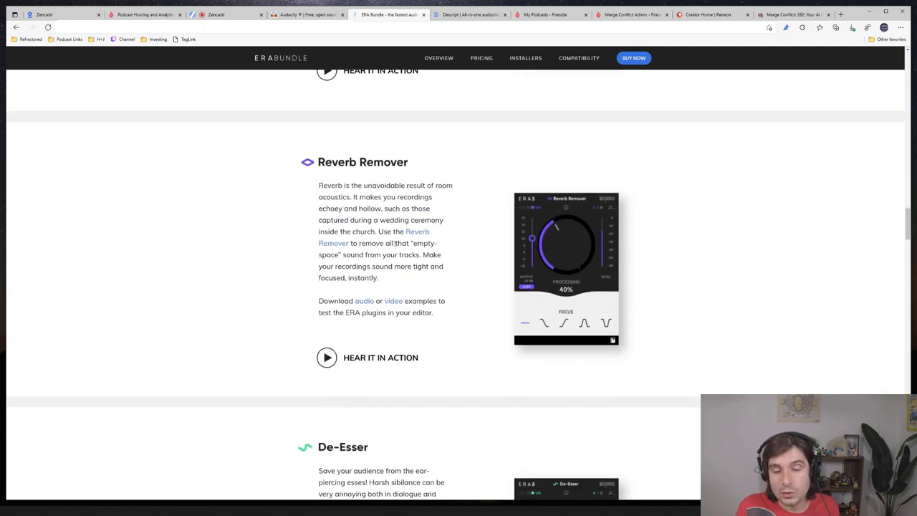
left_click(326, 358)
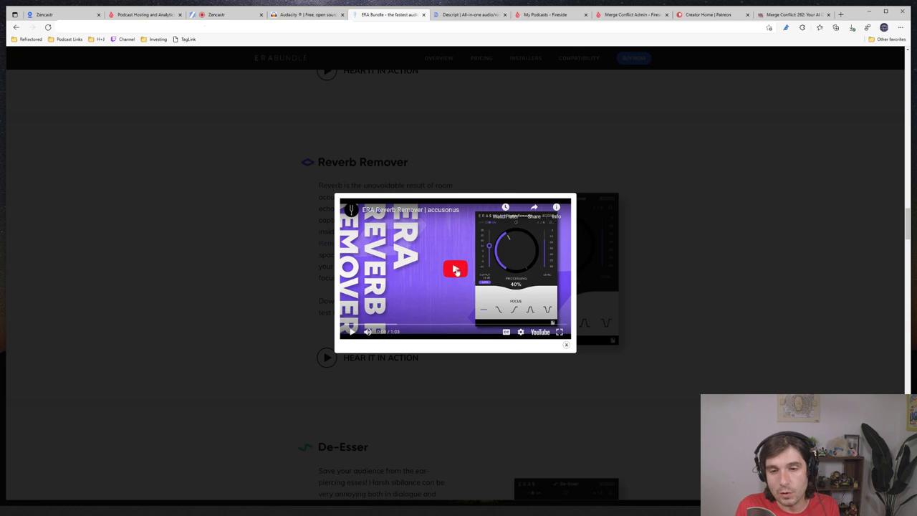
left_click(456, 272)
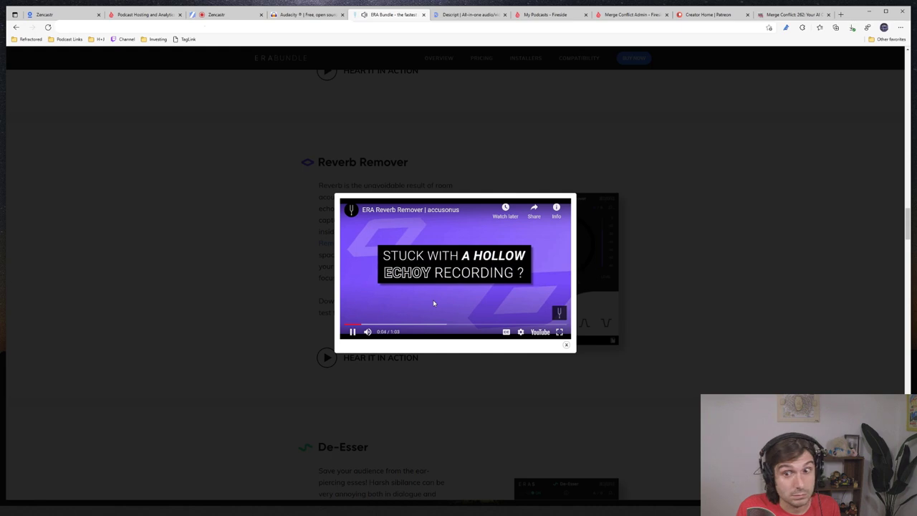
left_click(352, 334)
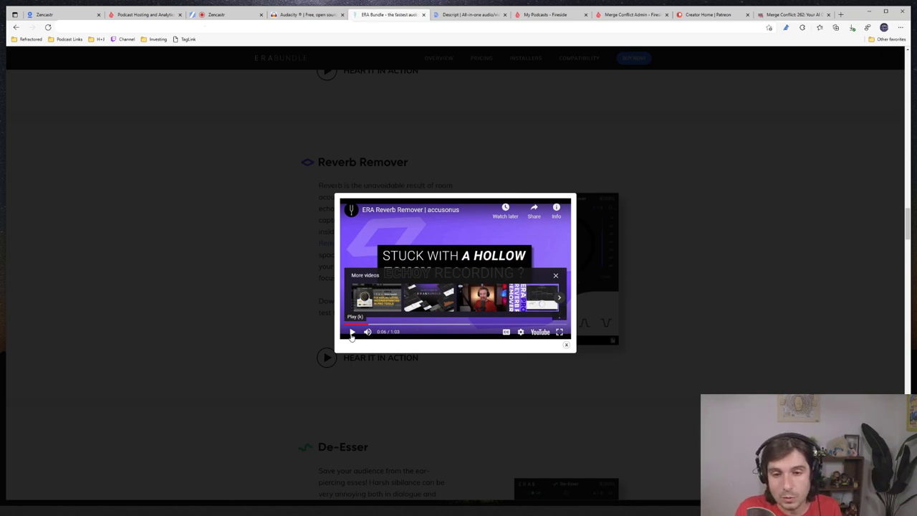
left_click(352, 333)
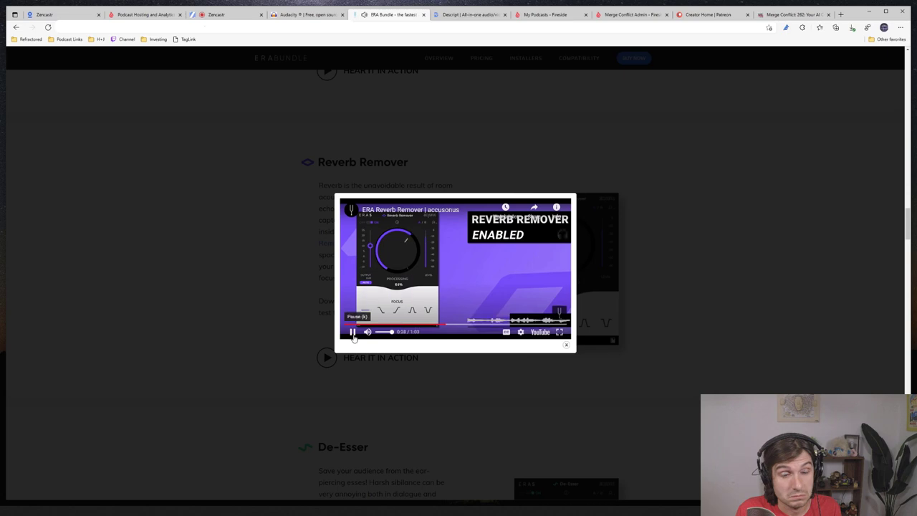
left_click(352, 332)
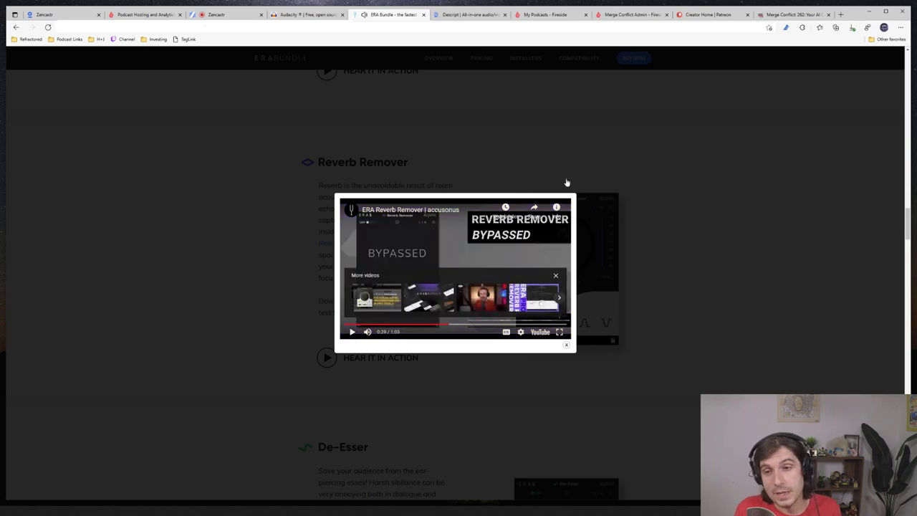
left_click(568, 151)
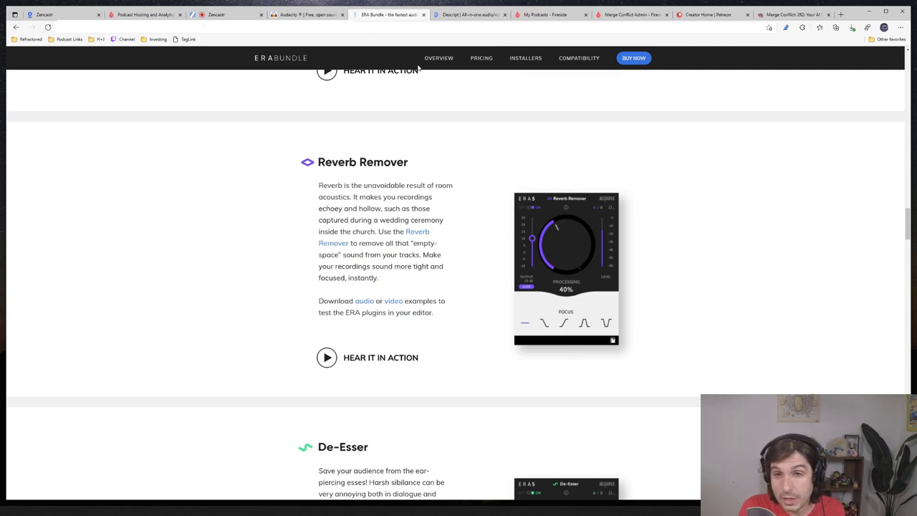
Glance at the Descript homepage, then minimize Edge to reveal the Episodes folder
left_click(455, 15)
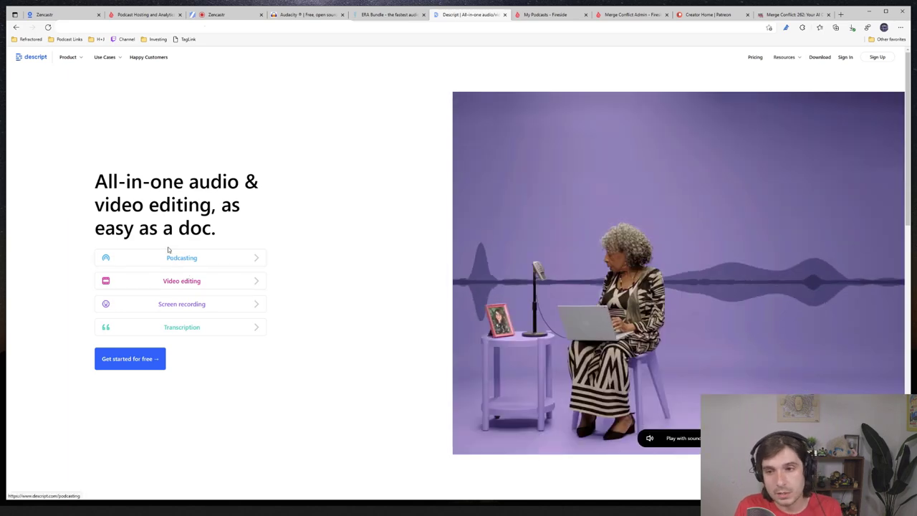
scroll(253, 232, "down", 2)
scroll(253, 231, "down", 5)
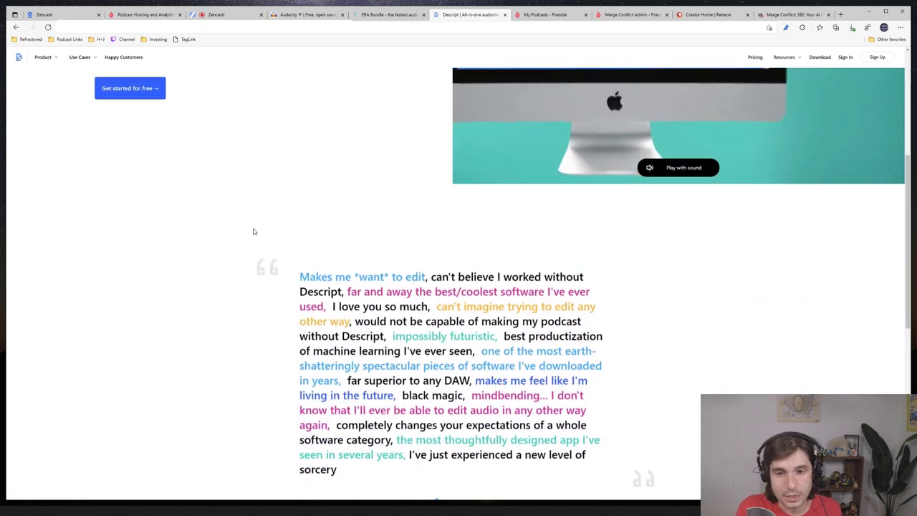
scroll(259, 237, "up", 7)
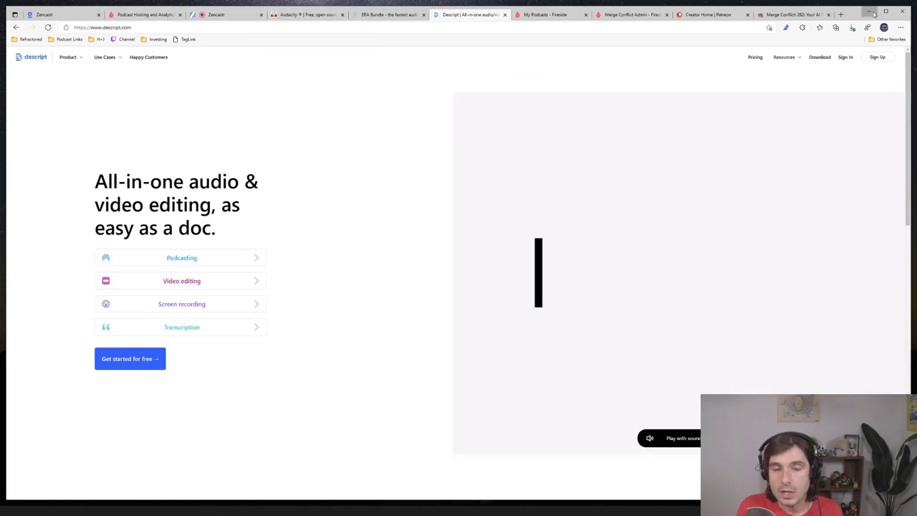
left_click(871, 13)
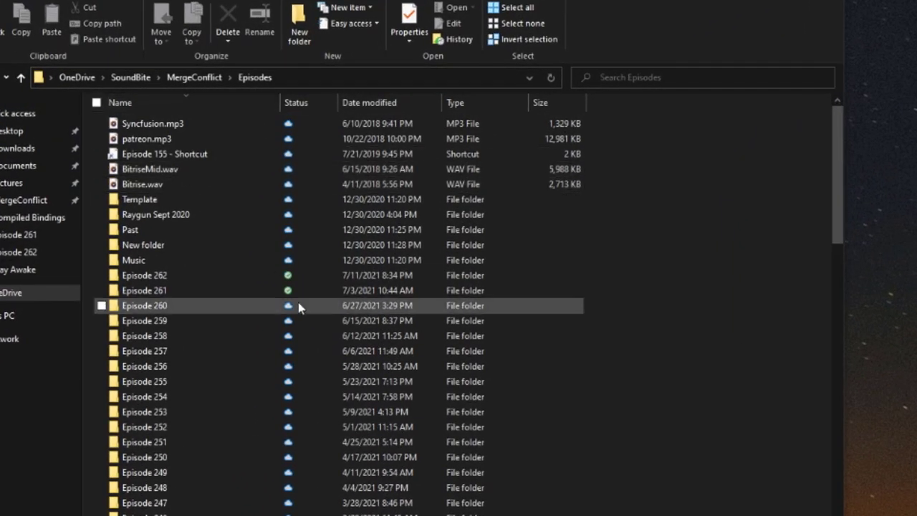
Create a new folder named 'Episode 263' in the Episodes folder
scroll(317, 382, "down", 15)
scroll(342, 407, "down", 6)
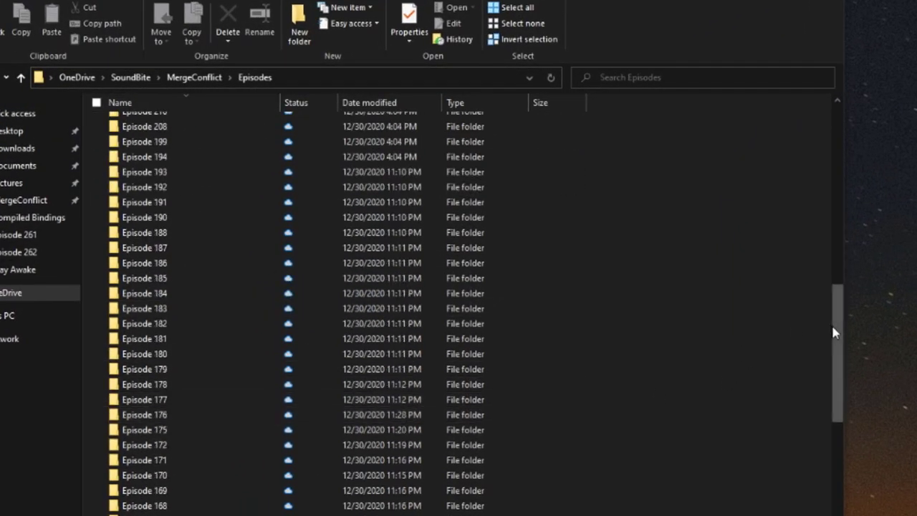
left_click_drag(834, 334, 804, 120)
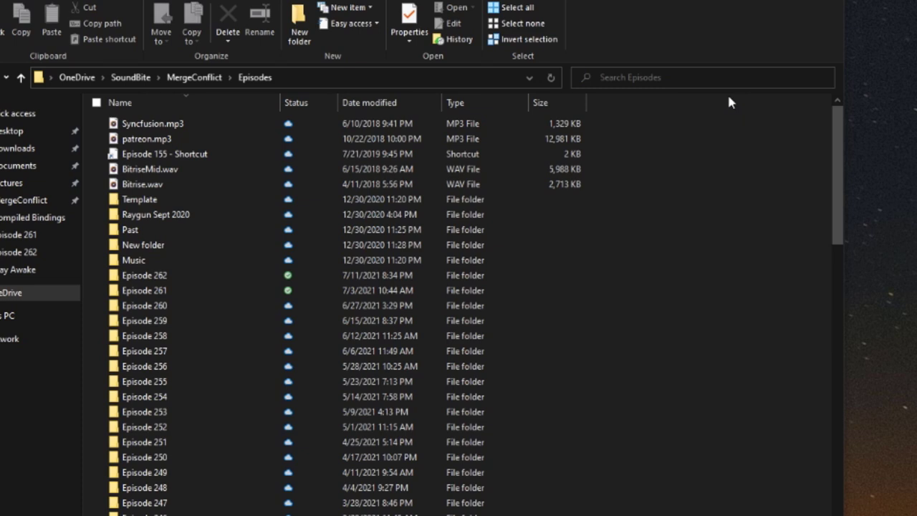
left_click(300, 31)
type("Episode")
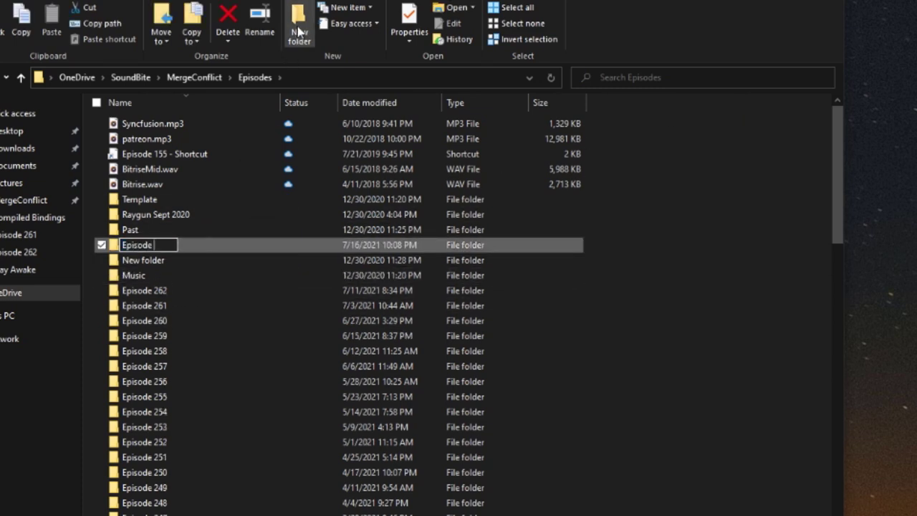
type(" 263")
key("Return")
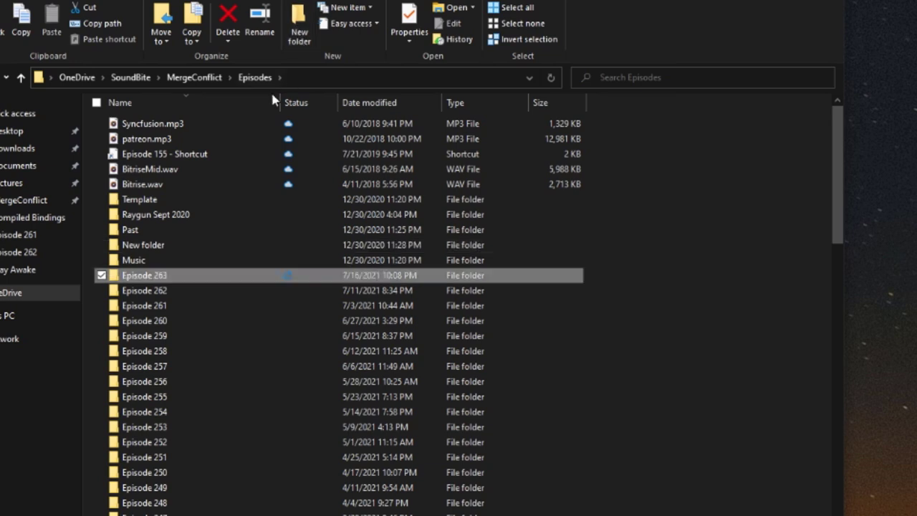
Move Episode_data and Episode.aup from Template\ShortOpening into Episode 263 and open Episode.aup
double_click(162, 200)
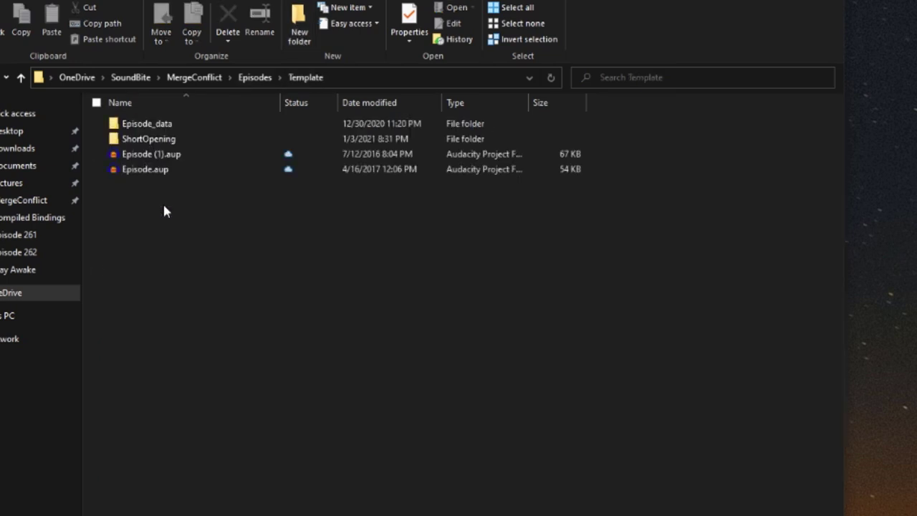
double_click(163, 140)
left_click_drag(187, 189, 147, 119)
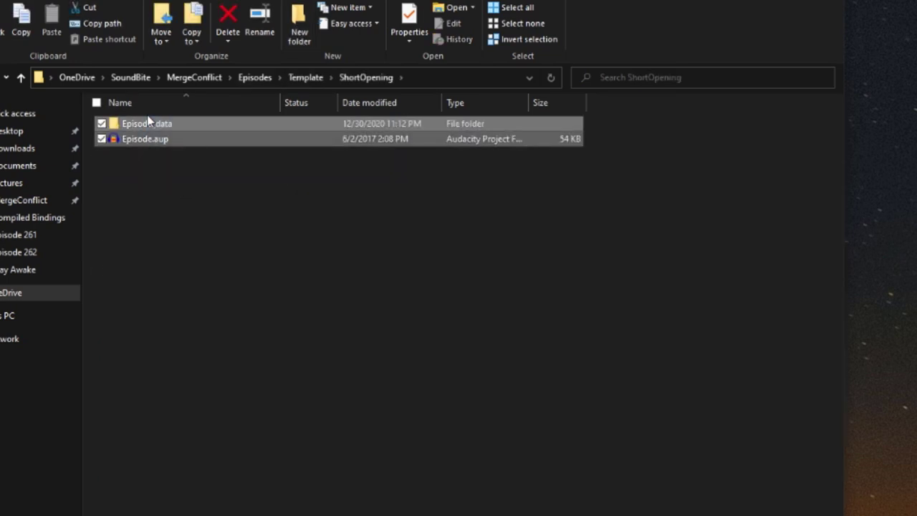
key("ctrl+x")
left_click(308, 78)
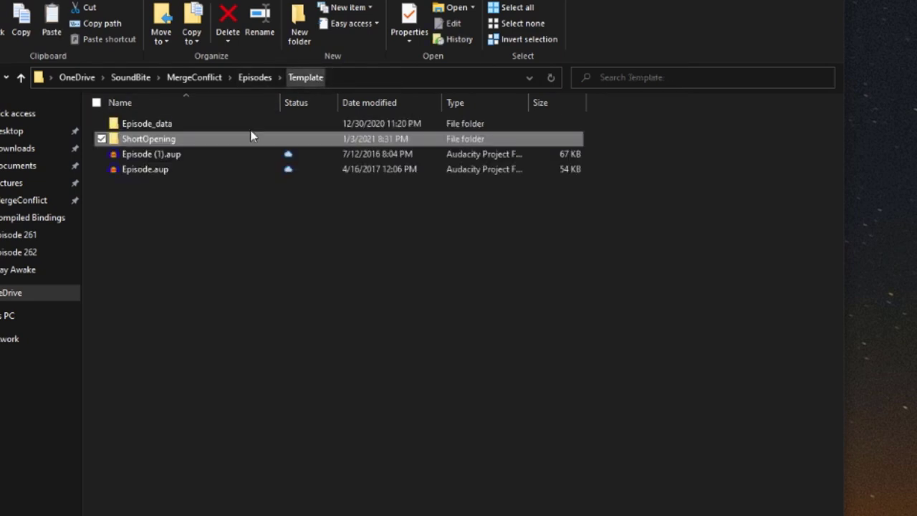
left_click(255, 78)
double_click(165, 276)
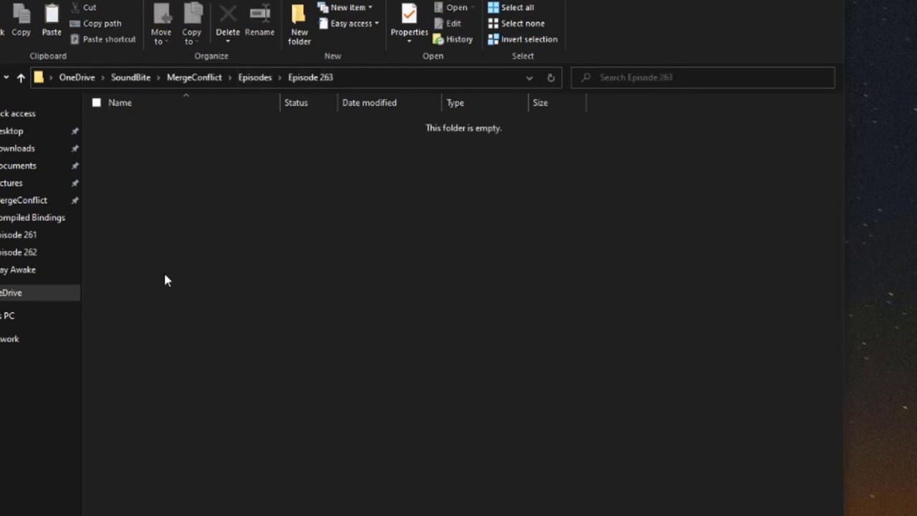
key("ctrl+v")
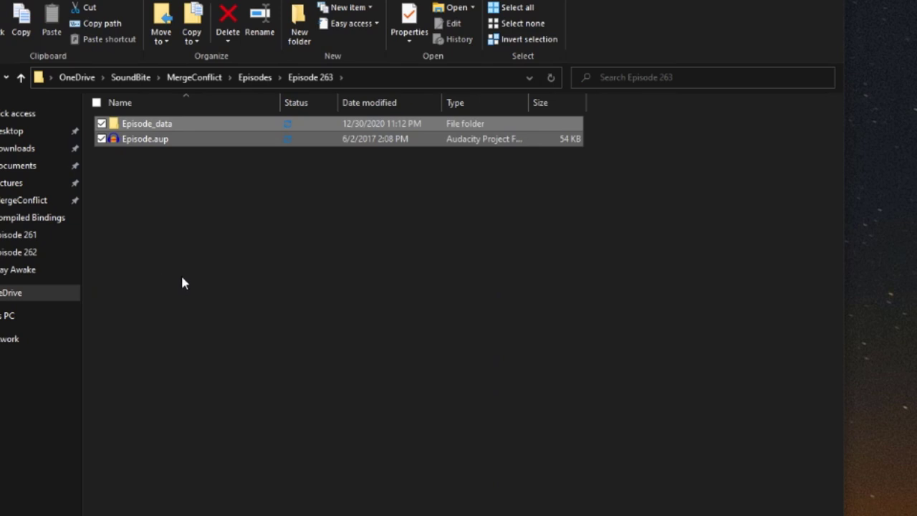
double_click(160, 142)
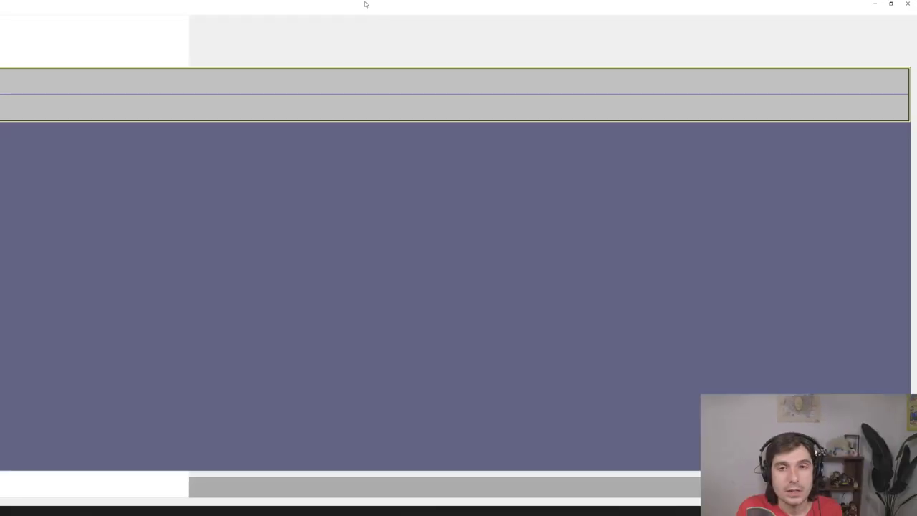
Time-shift the short closing clip later in the track to about 40:40
left_click_drag(323, 10, 412, 29)
double_click(412, 29)
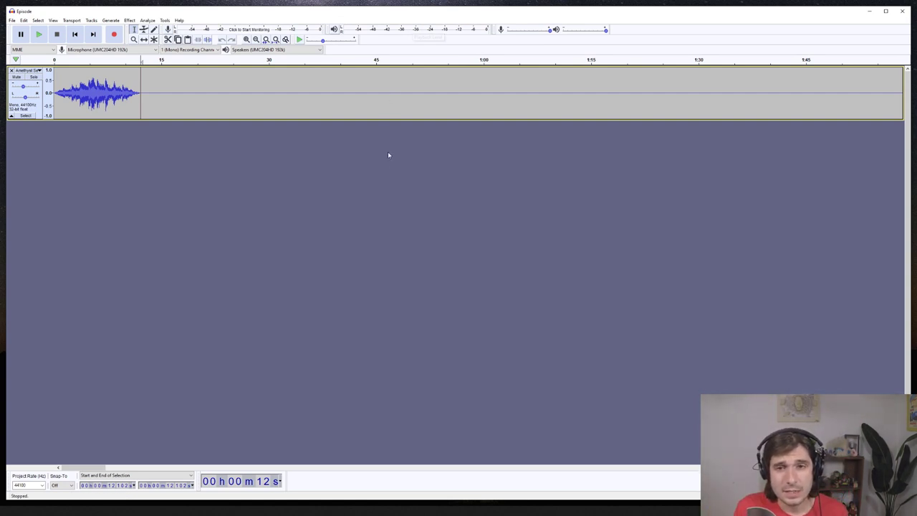
scroll(399, 177, "down", 4)
scroll(397, 173, "up", 4)
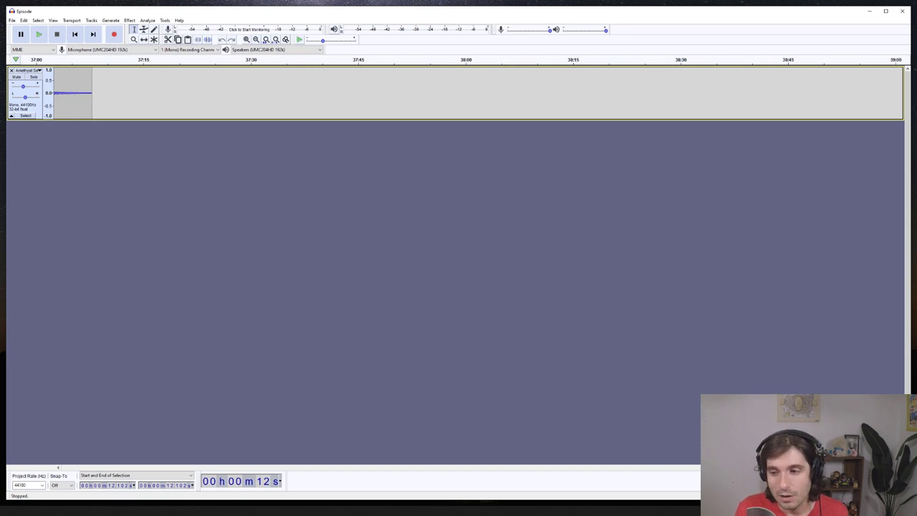
scroll(355, 444, "up", 3)
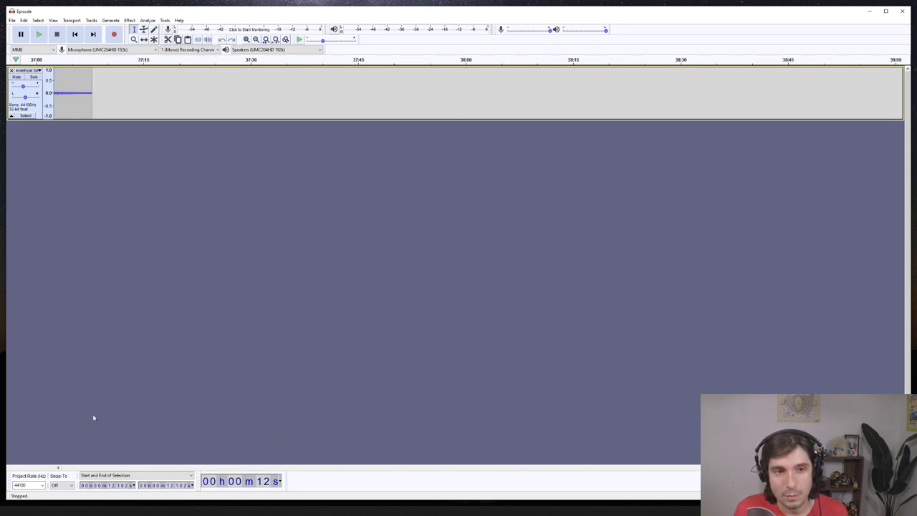
scroll(79, 418, "down", 6)
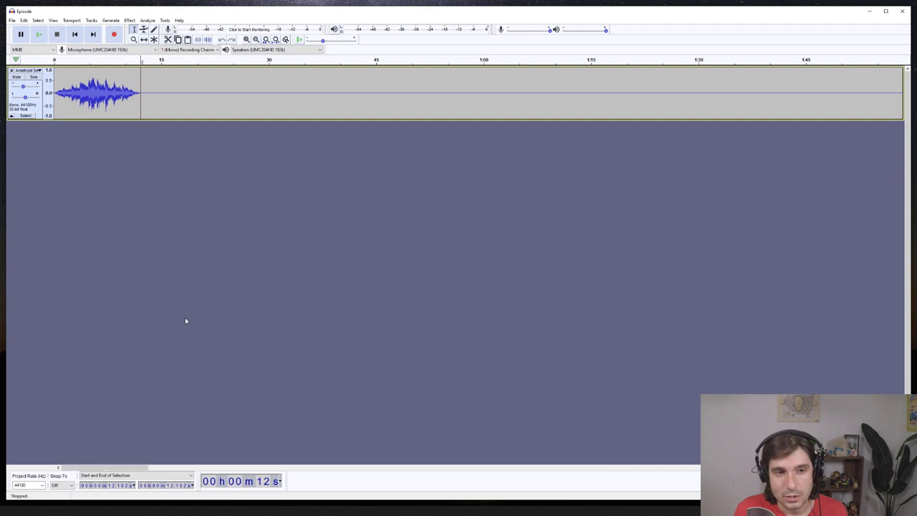
scroll(185, 319, "down", 5)
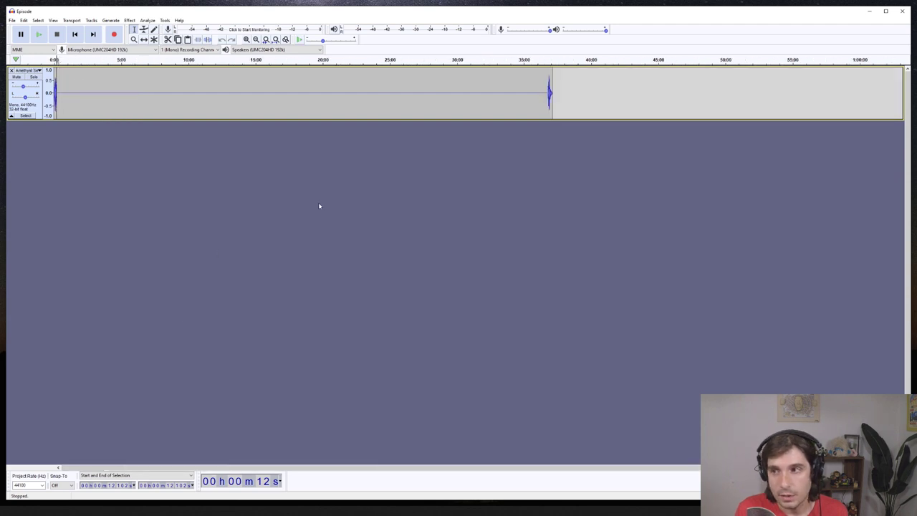
left_click_drag(549, 86, 593, 90)
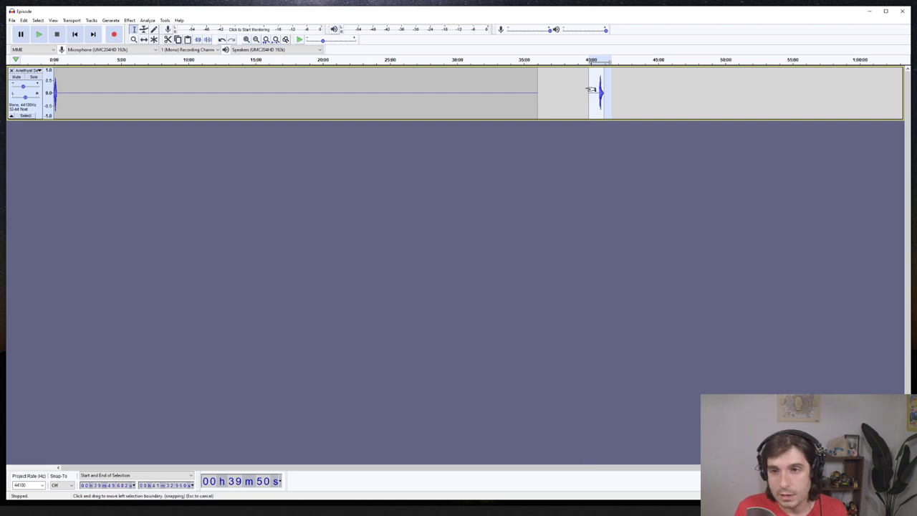
left_click(143, 39)
mouse_move(596, 92)
left_mouse_down()
mouse_move(700, 92)
mouse_move(577, 92)
mouse_move(676, 91)
mouse_move(609, 92)
left_mouse_up()
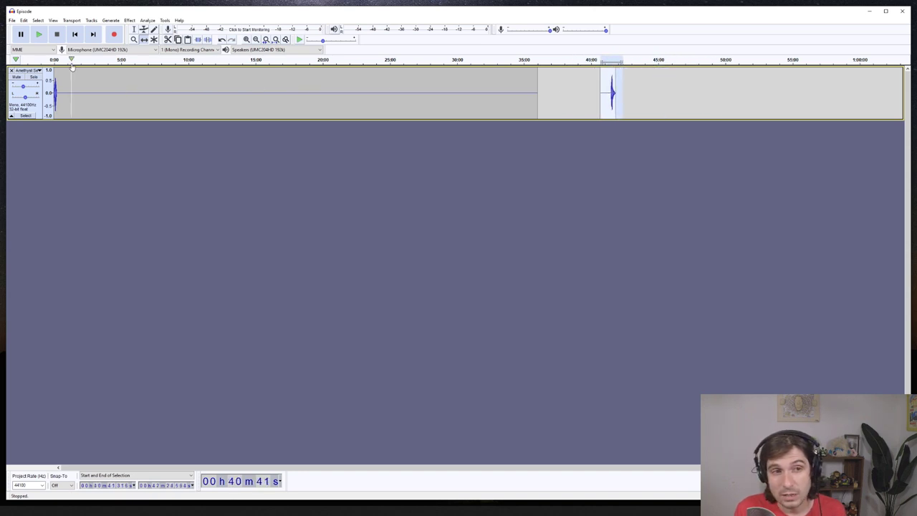
Play the project, jumping to around 41:00 to hear the relocated ending
left_click(53, 61)
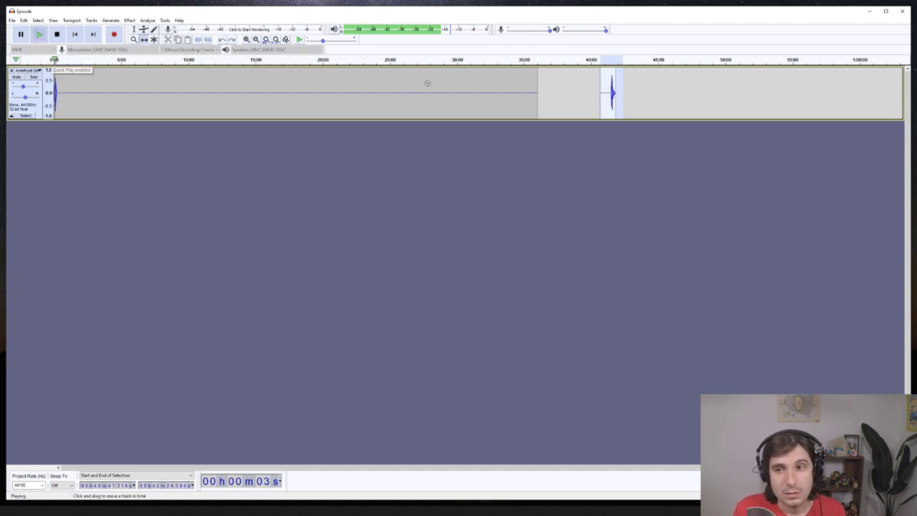
left_click(608, 59)
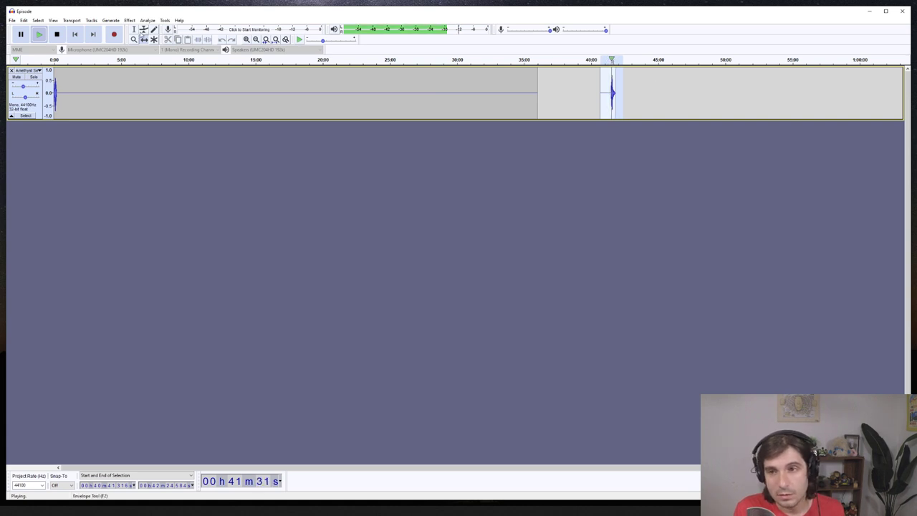
left_click(56, 36)
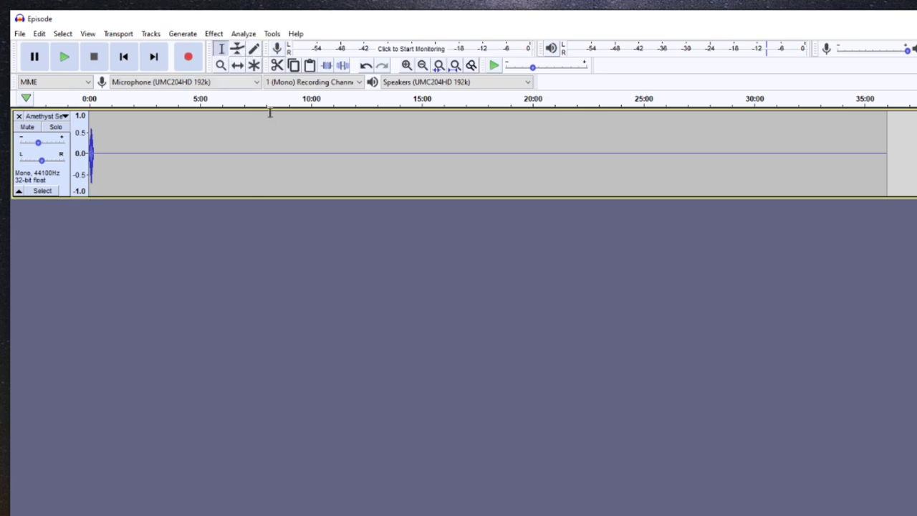
Try a range selection from about 7:05 to 11:50 and nudge the closing clip
left_click_drag(228, 122, 490, 148)
left_click(318, 151)
left_click_drag(247, 149, 354, 150)
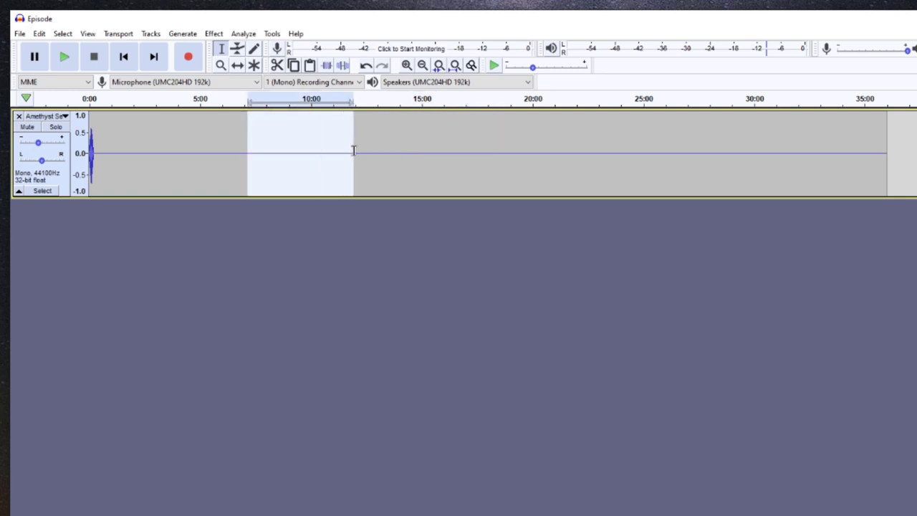
left_click(237, 64)
mouse_move(817, 129)
left_mouse_down()
mouse_move(827, 133)
mouse_move(806, 133)
left_mouse_up()
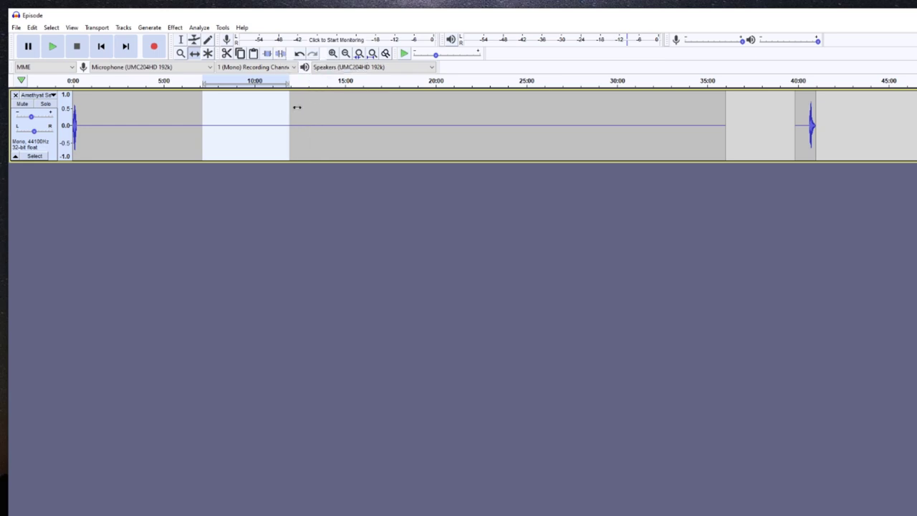
left_click(166, 115)
Record a brief new clip at the end of the track
left_click(158, 50)
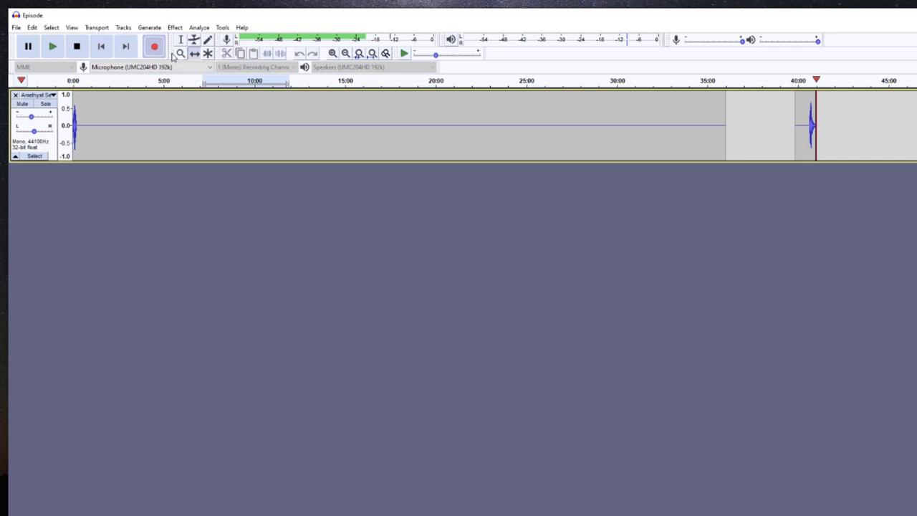
scroll(846, 133, "up", 2, "ctrl")
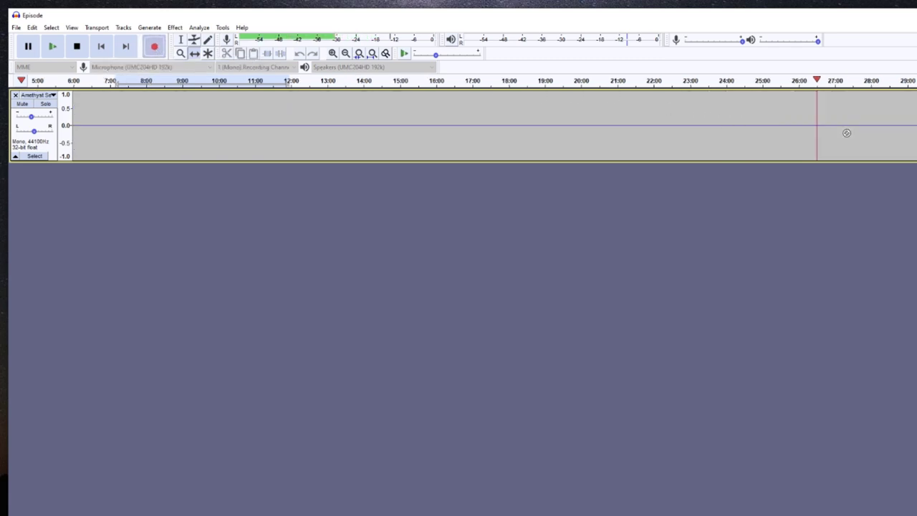
scroll(459, 125, "up", 2, "ctrl")
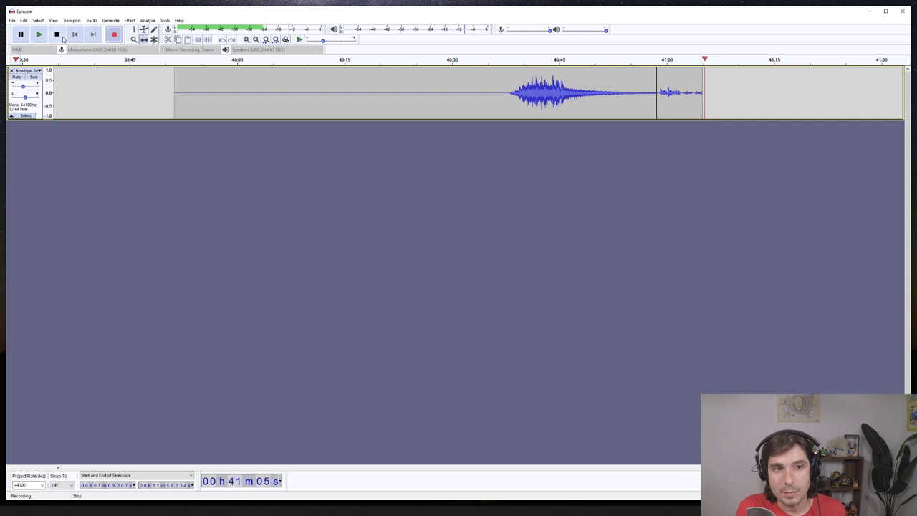
left_click(58, 35)
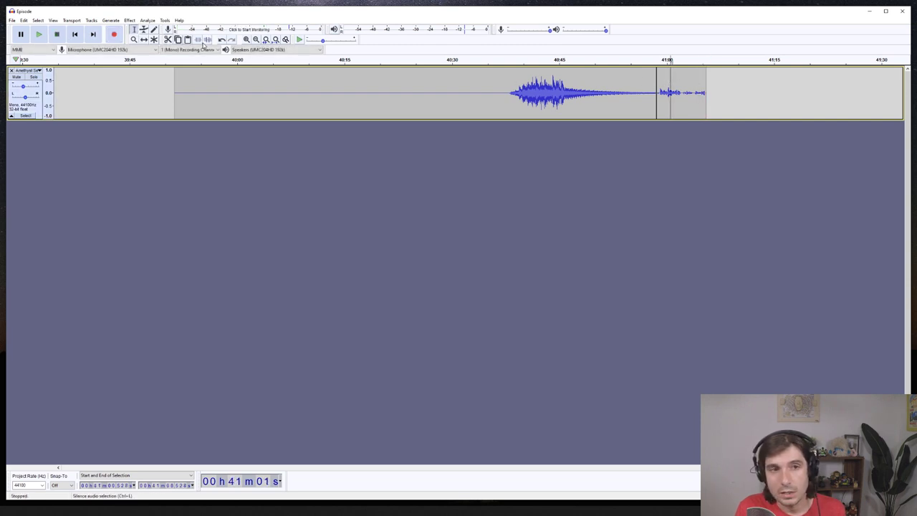
Shift the audio after 41:00 right to leave a gap, and silence part of the recording
left_click(150, 40)
left_click_drag(688, 93, 732, 93)
left_click(135, 30)
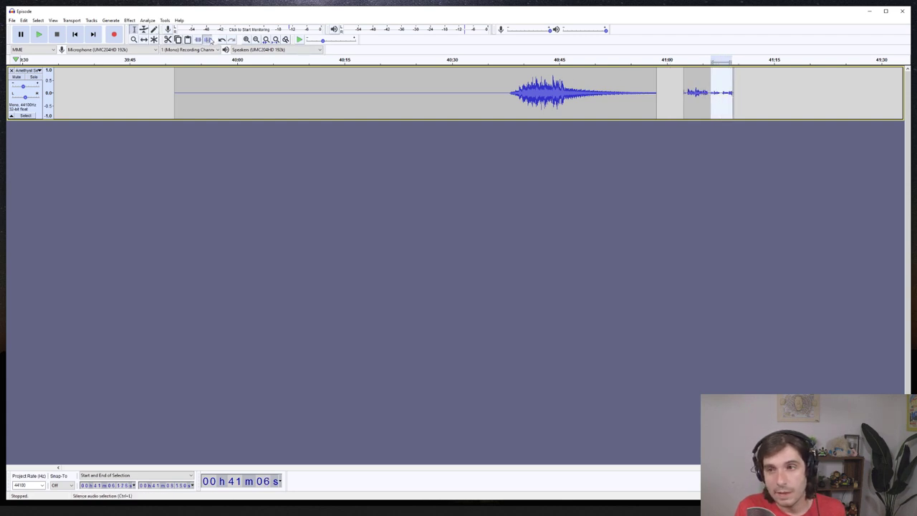
left_click(208, 40)
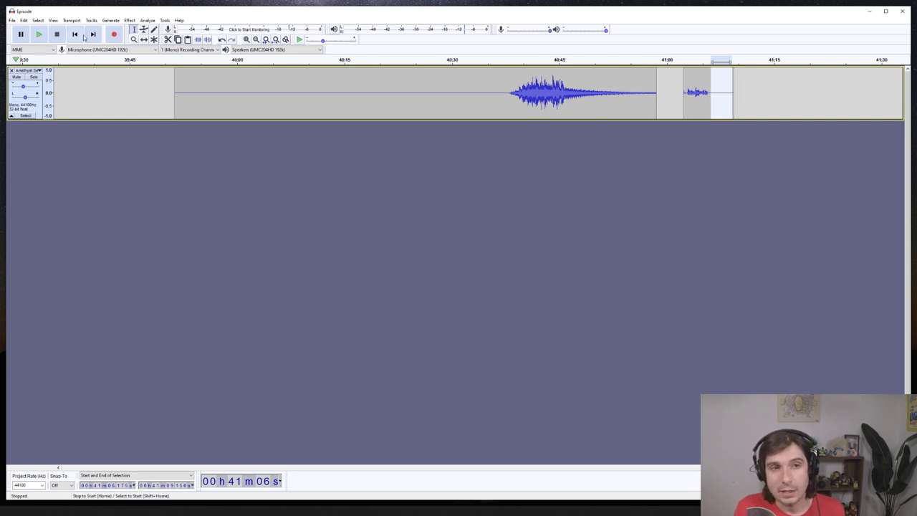
Delete the stray trailing audio so the track ends just after 41:00
left_click_drag(676, 93, 741, 94)
key("Delete")
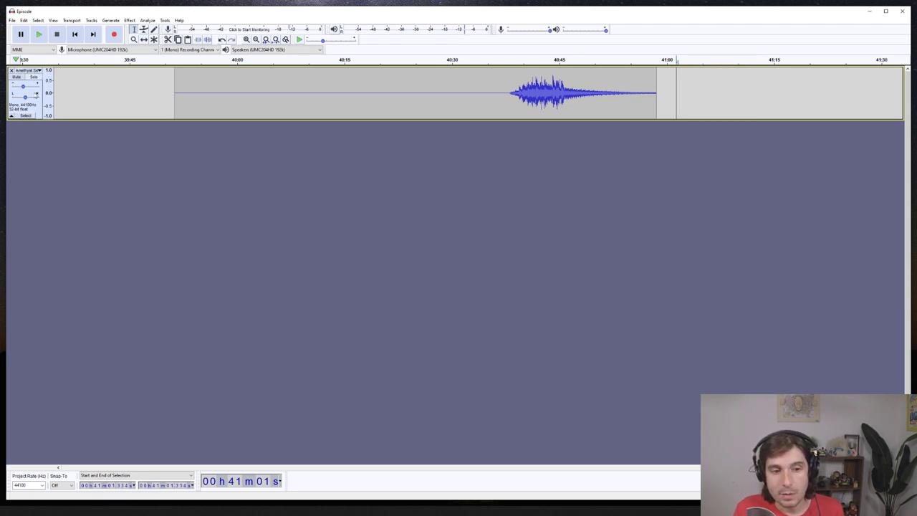
key("alt+Tab")
Extract the downloaded final-mix.wav.zip in Downloads to its suggested folder
left_click(196, 126)
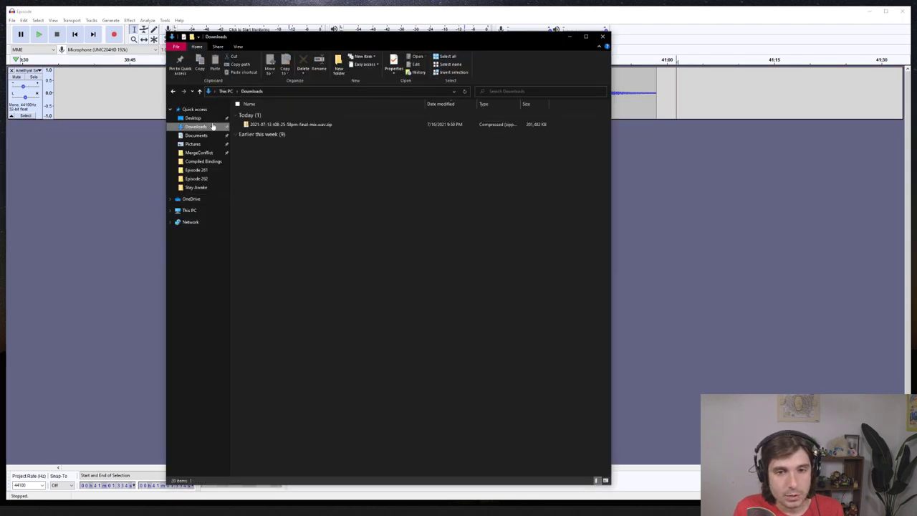
left_click(265, 125)
right_click(266, 126)
key("t")
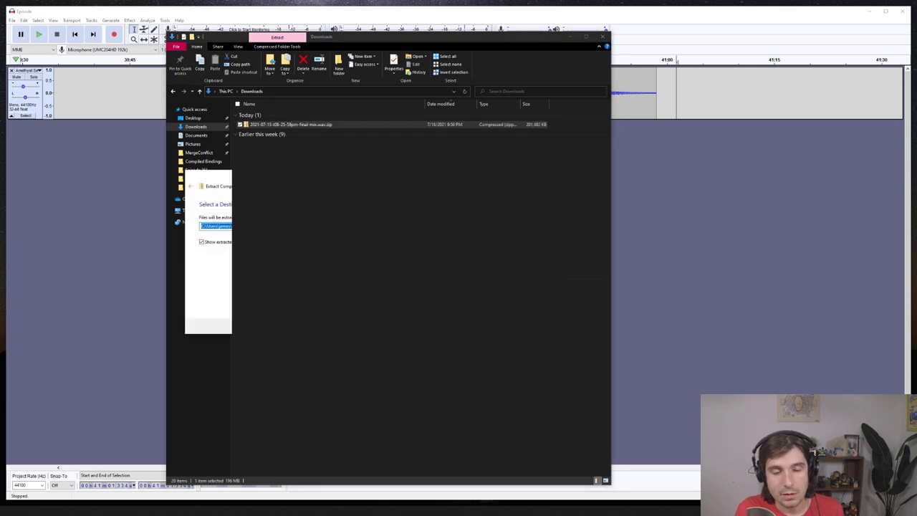
key("Return")
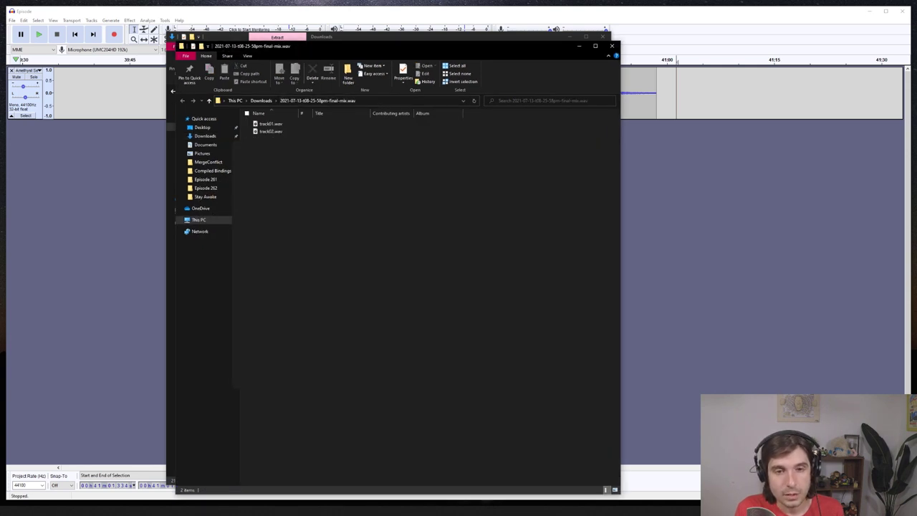
Drag track01.wav and track02.wav into Audacity as new tracks
key("ctrl+a")
left_click_drag(270, 124, 126, 100)
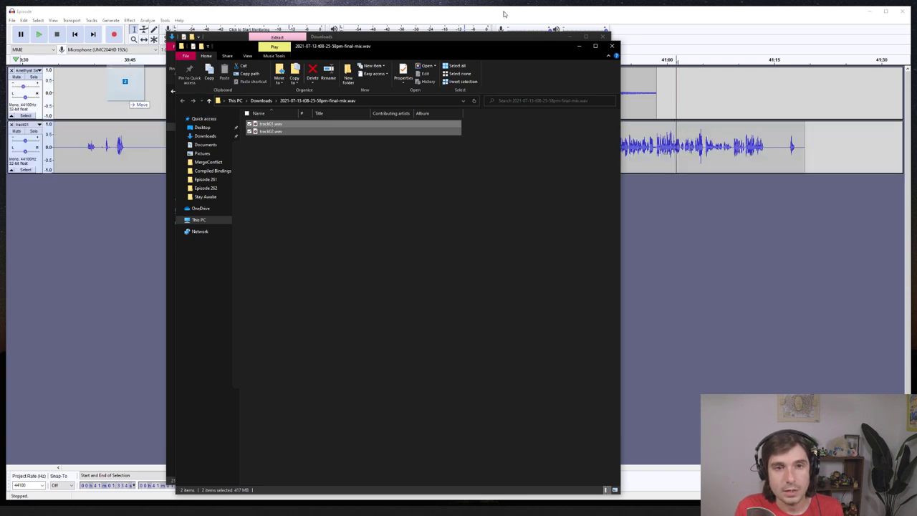
left_click(612, 46)
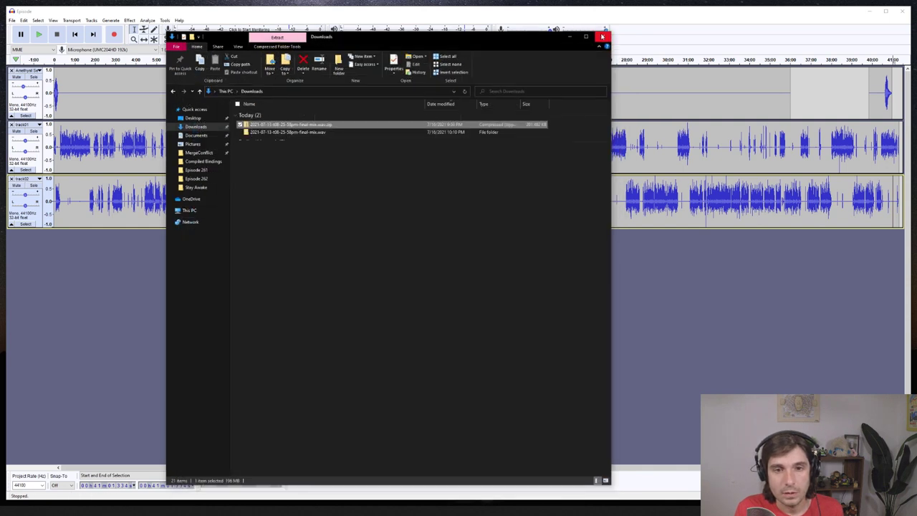
Close the Downloads window and briefly audition the project from about 0:56
left_click(603, 37)
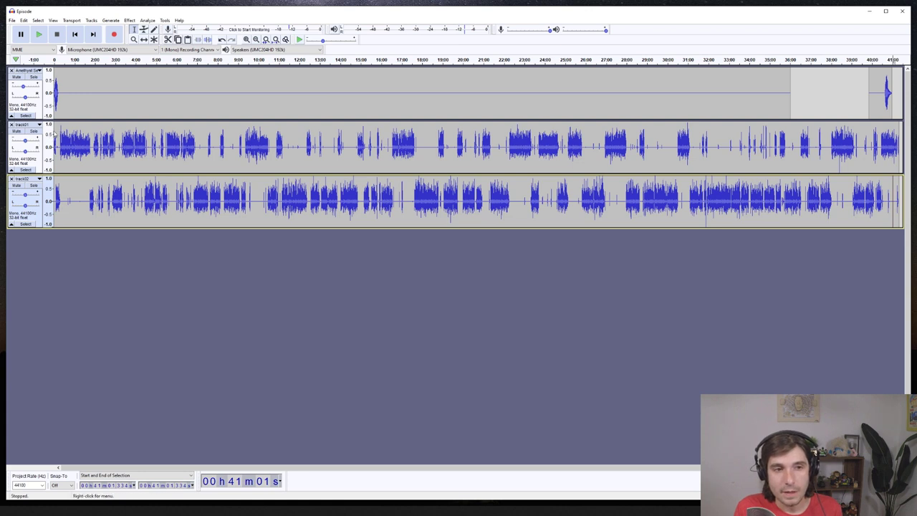
left_click(73, 59)
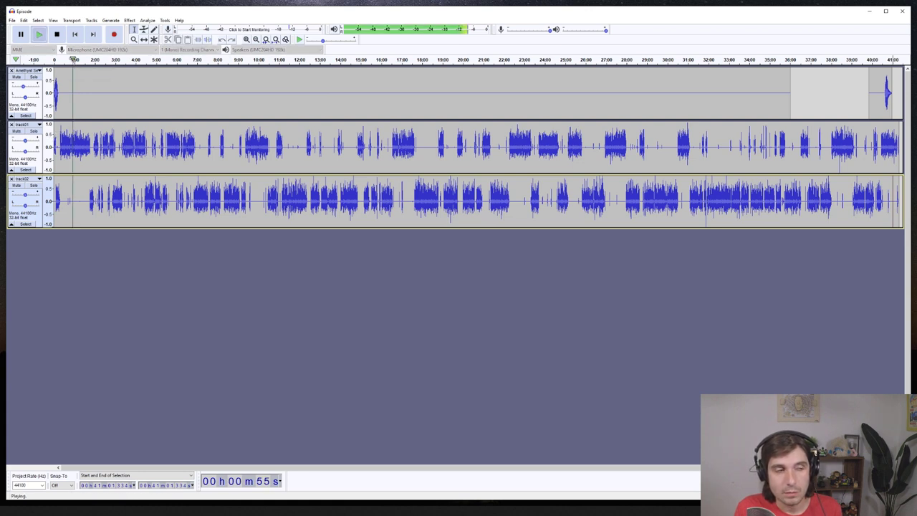
left_click(57, 35)
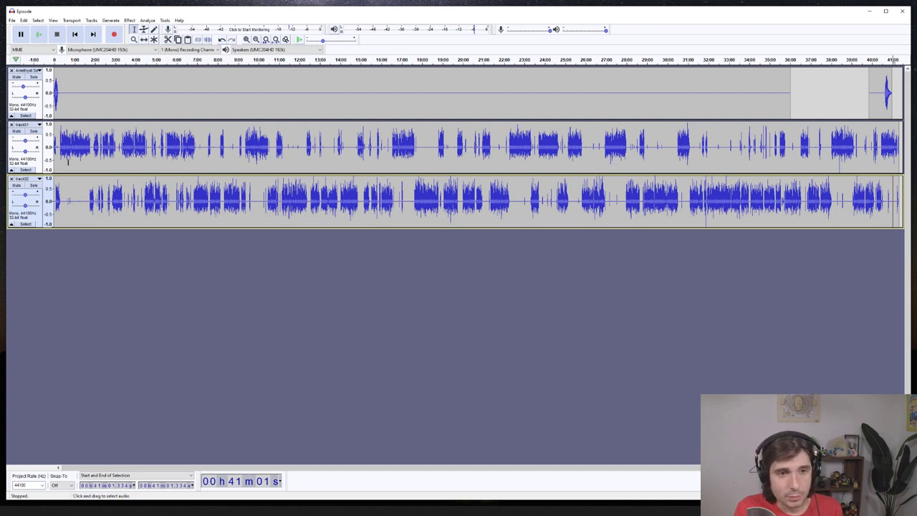
Zoom in on the opening minute and play from about 13 seconds
scroll(68, 163, "up", 2, "ctrl")
scroll(72, 179, "up", 2, "ctrl")
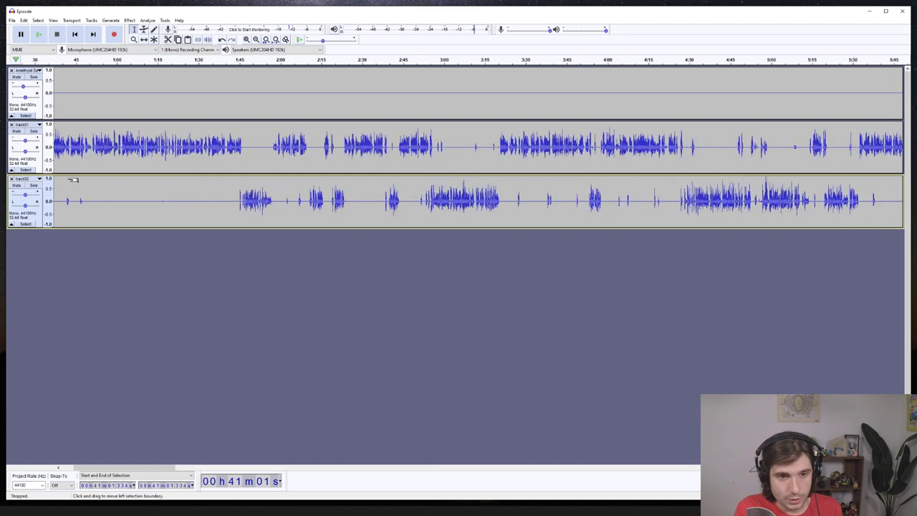
left_click_drag(104, 469, 91, 470)
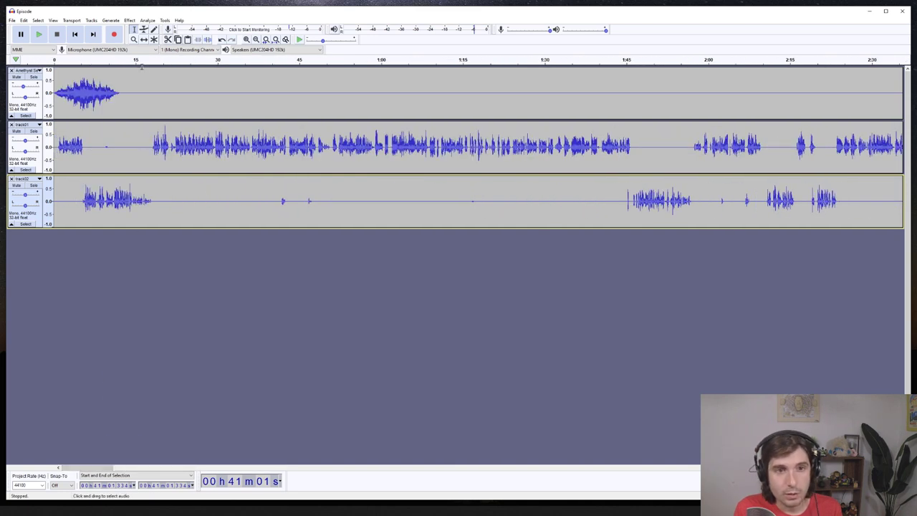
left_click(249, 41)
left_click(257, 40)
left_click(247, 41)
left_click_drag(93, 466, 76, 468)
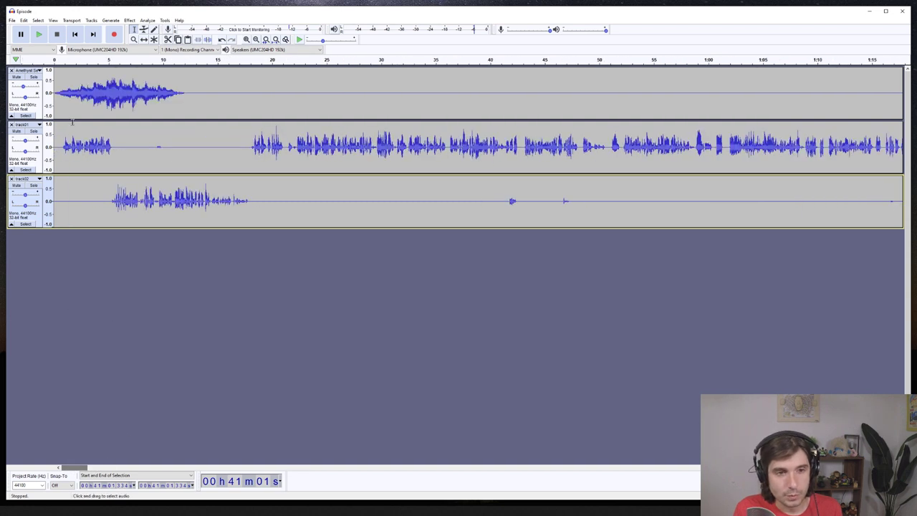
left_click(198, 59)
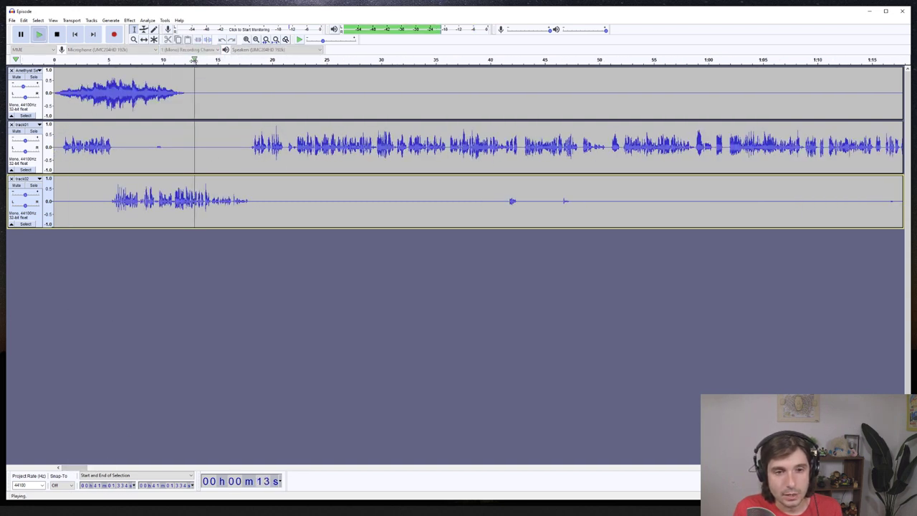
left_click(58, 36)
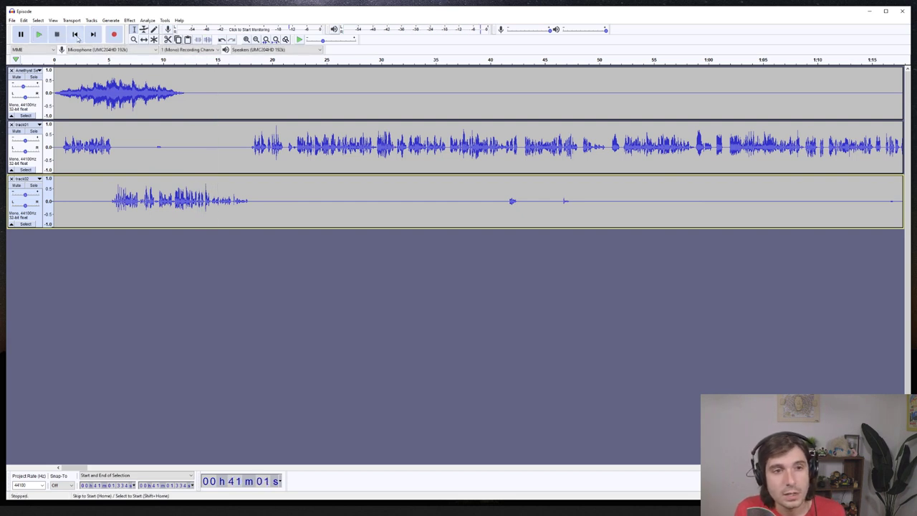
left_click_drag(104, 134, 200, 135)
left_click_drag(119, 197, 215, 197)
left_click_drag(158, 151, 158, 150)
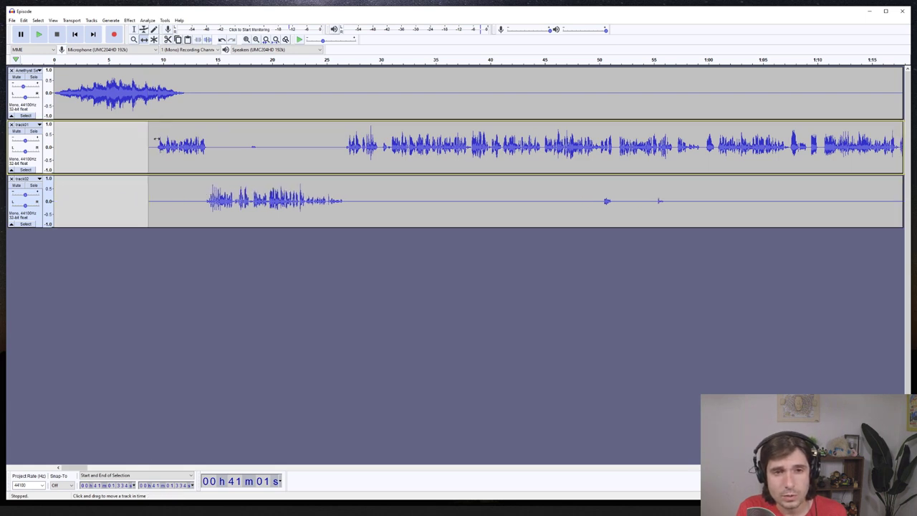
left_click(144, 58)
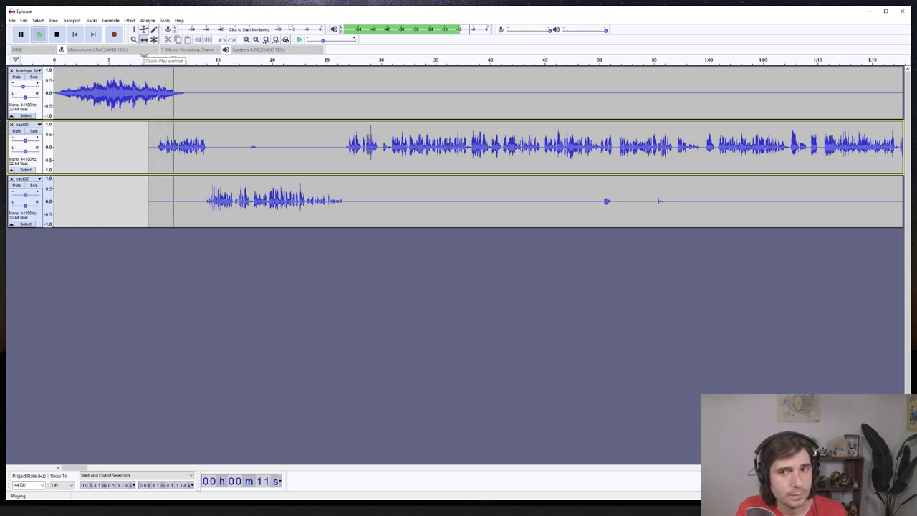
left_click(57, 34)
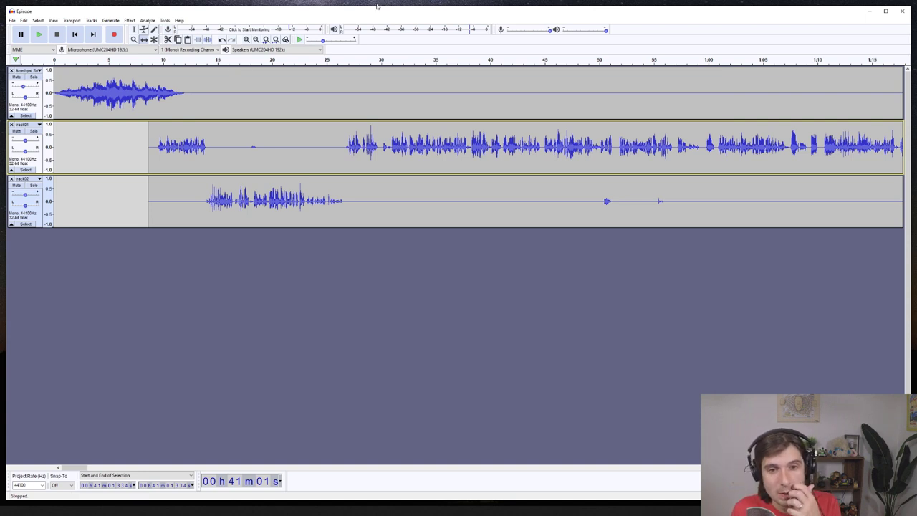
left_click_drag(244, 124, 267, 129)
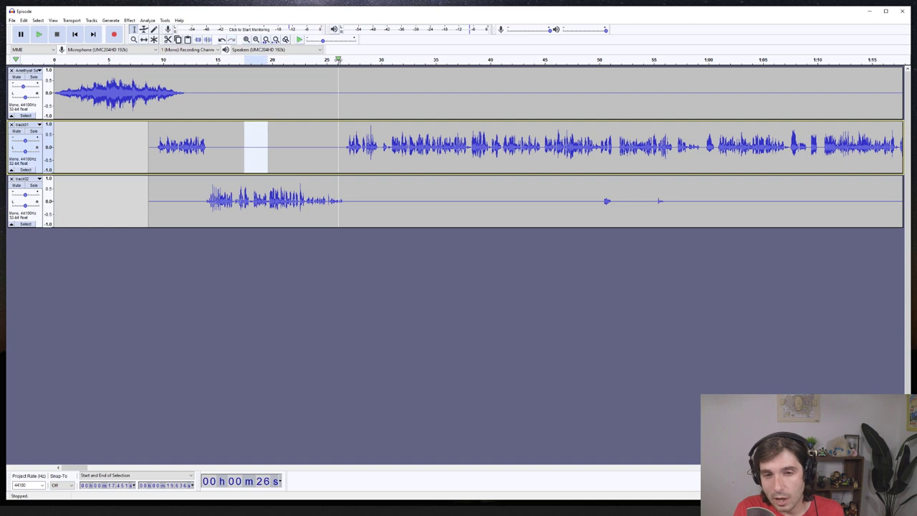
left_click(339, 60)
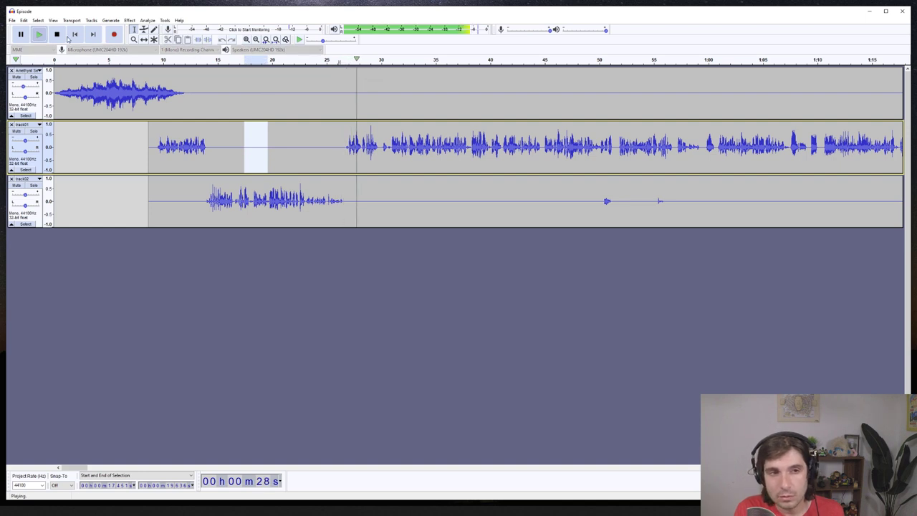
left_click(60, 36)
left_click_drag(82, 469, 88, 470)
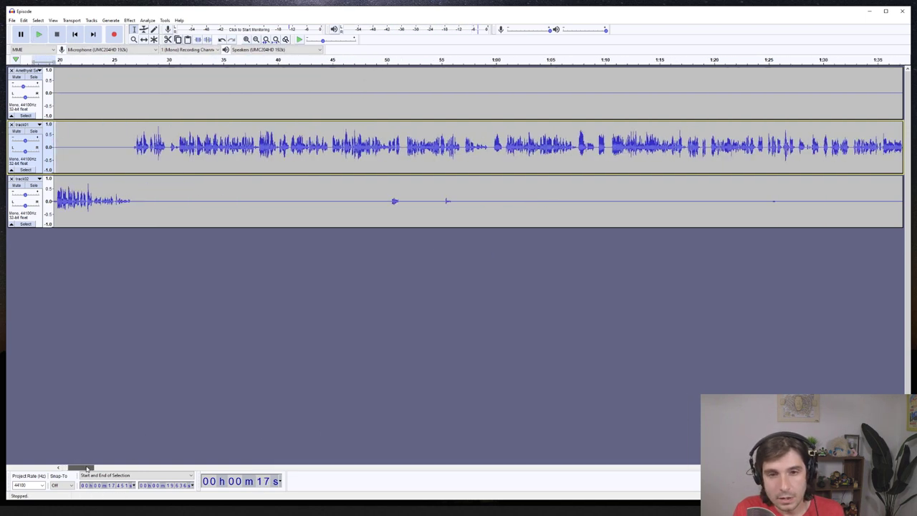
left_click(129, 60)
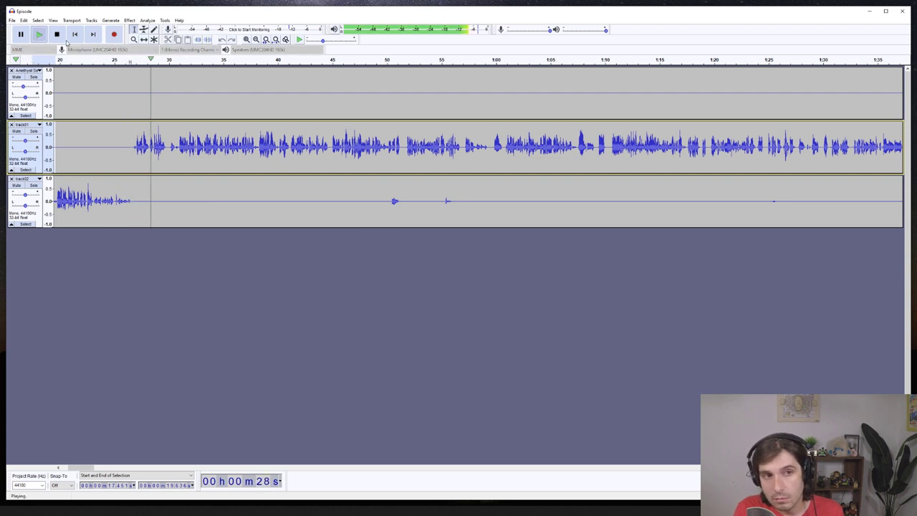
key("space")
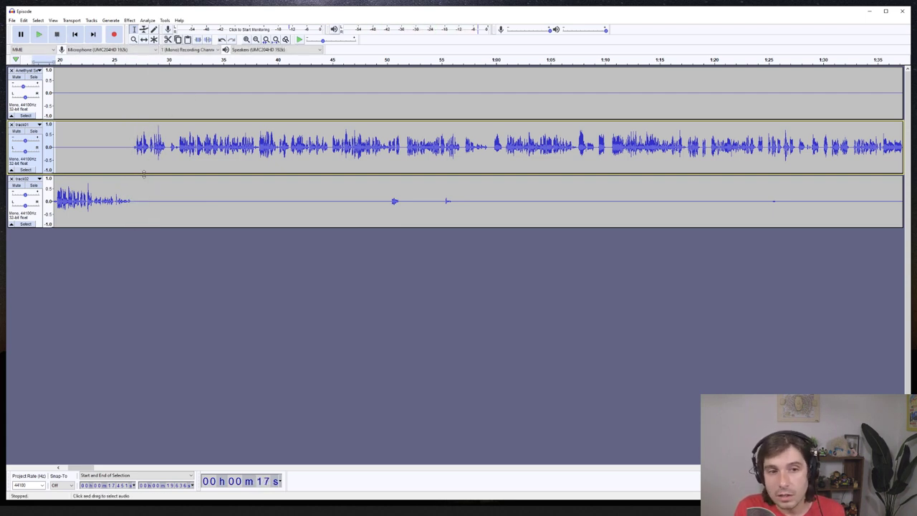
key("ctrl+1")
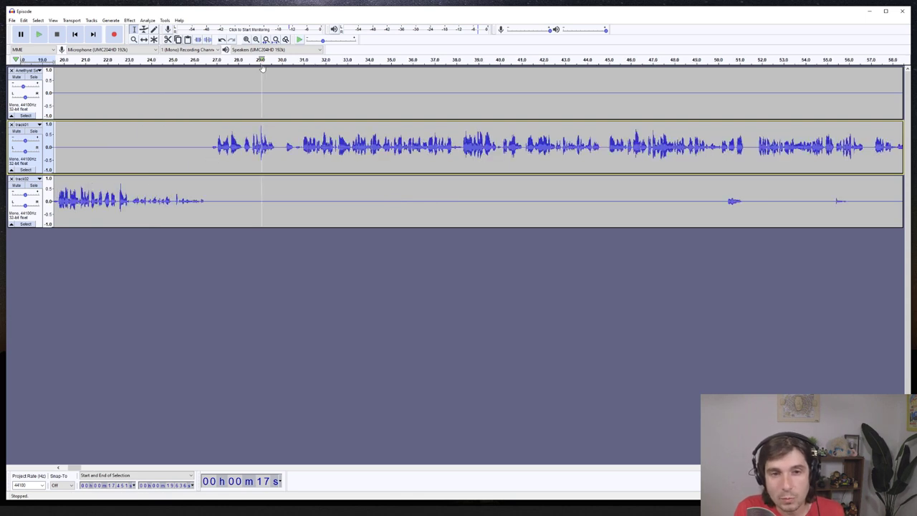
left_click(224, 59)
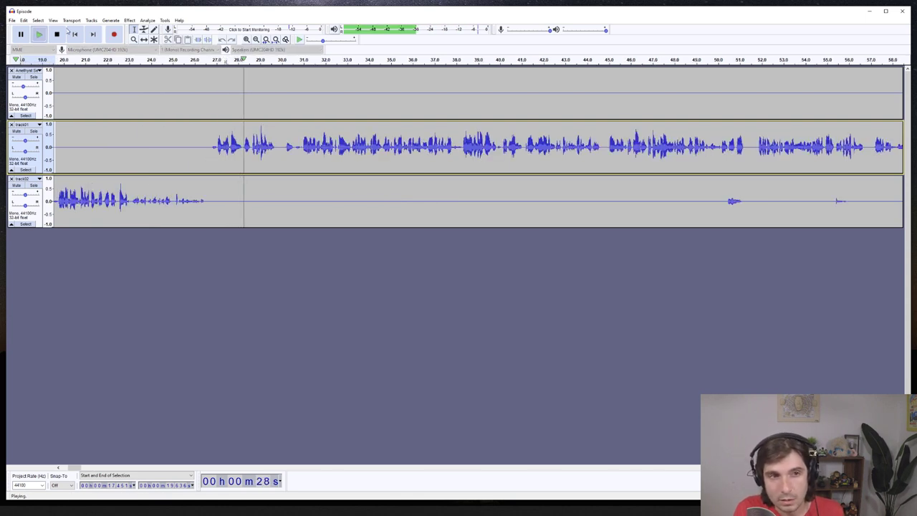
key("space")
left_click_drag(229, 147, 243, 212)
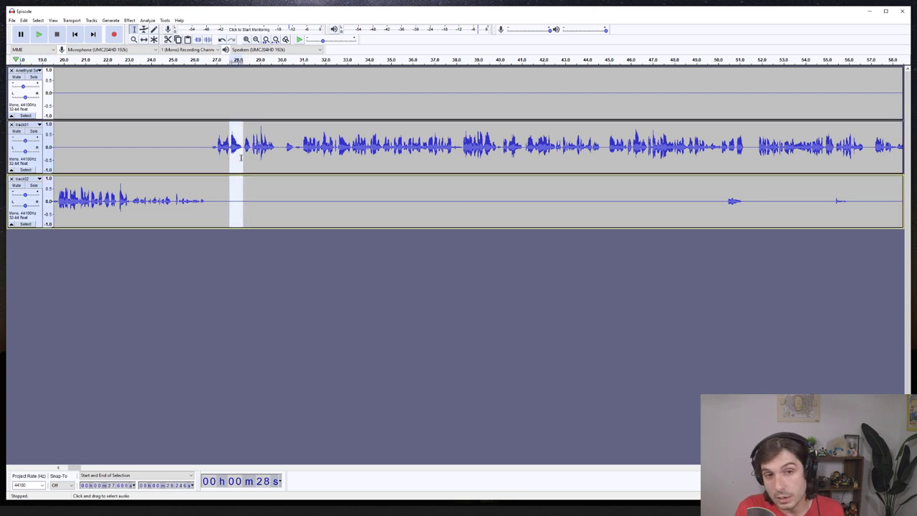
key("Delete")
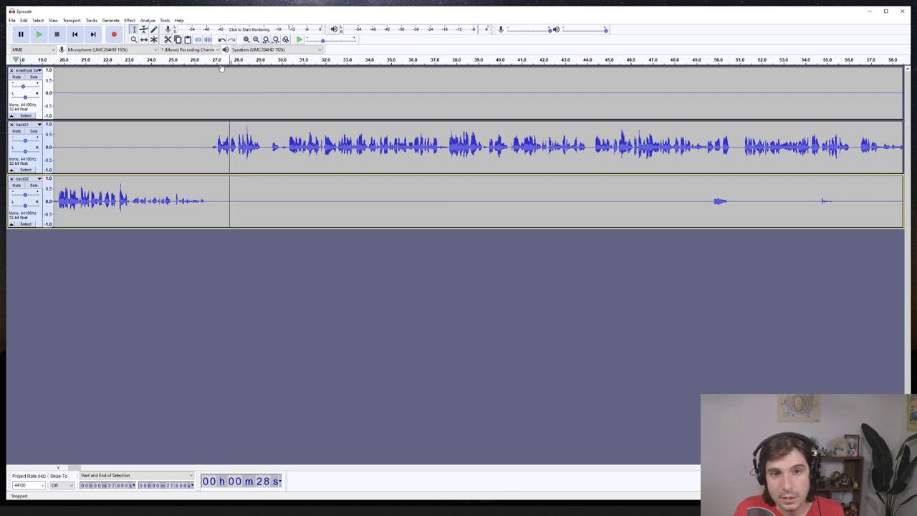
left_click(216, 59)
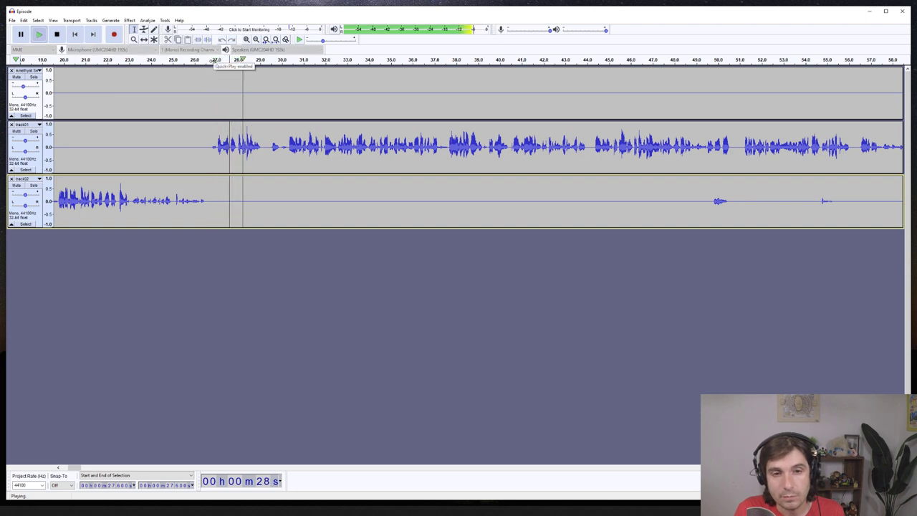
left_click(58, 35)
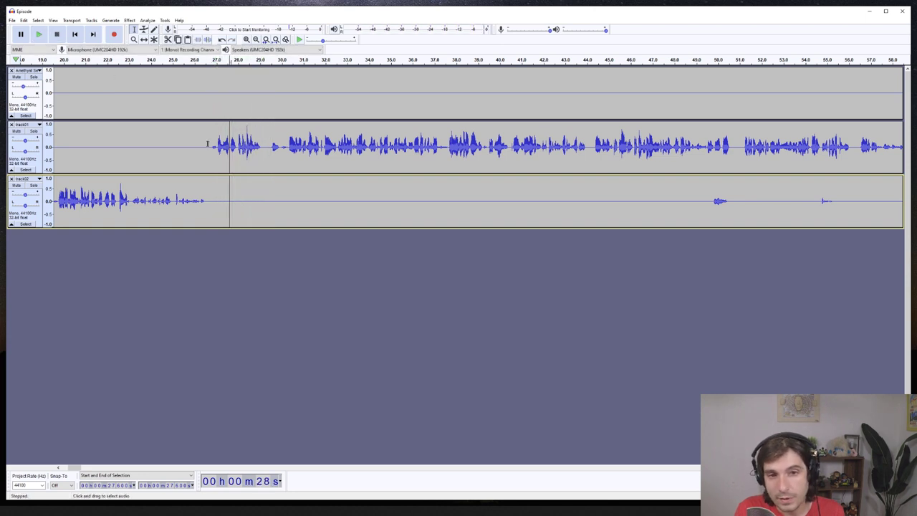
left_click_drag(210, 147, 232, 229)
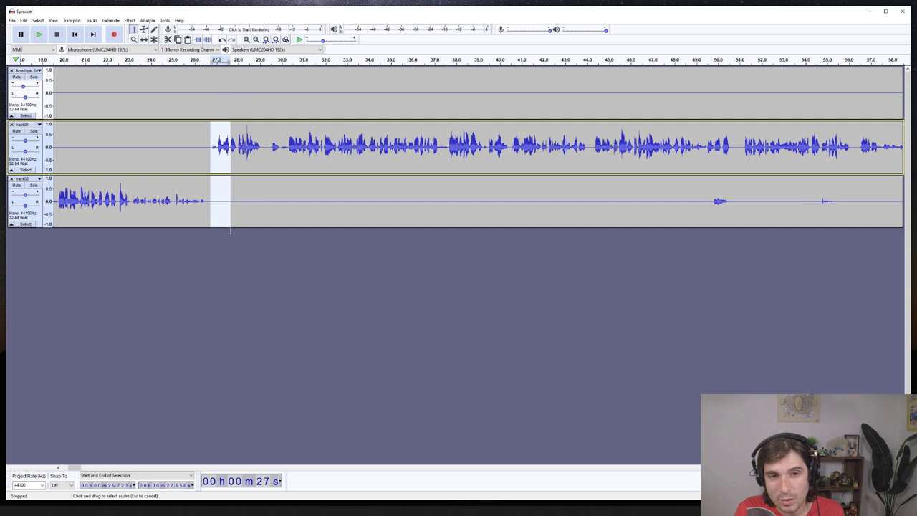
left_click_drag(230, 218, 230, 219)
key("Delete")
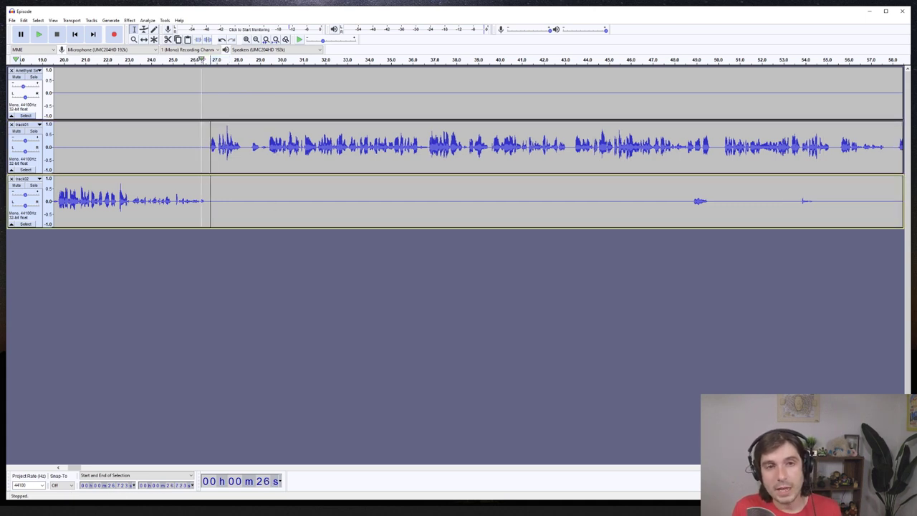
left_click(206, 59)
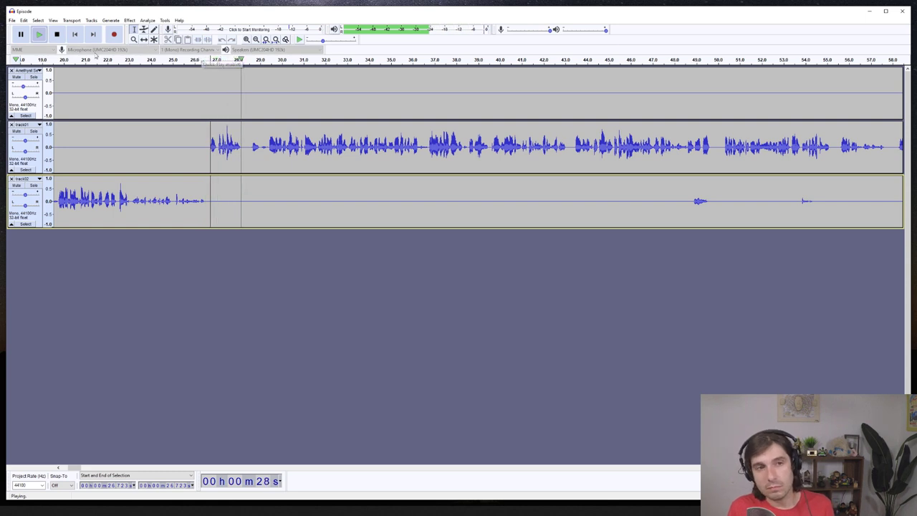
left_click(57, 35)
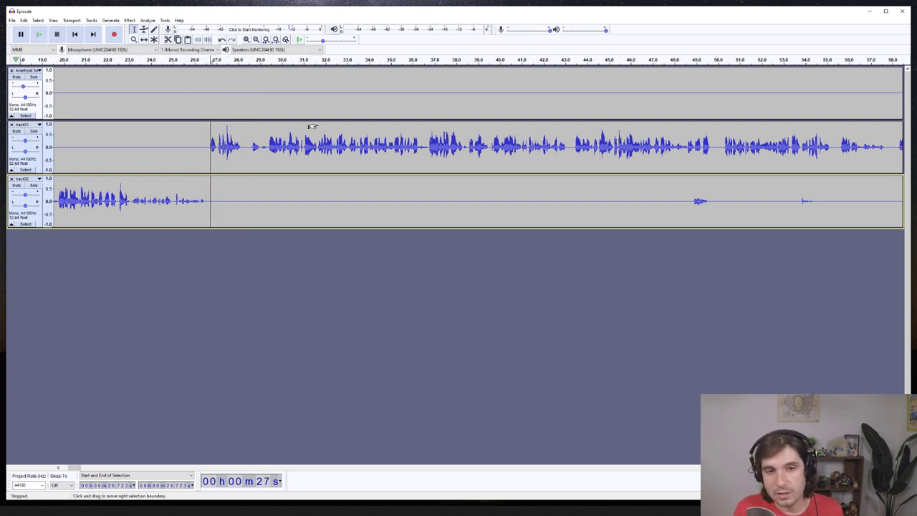
key("ctrl+z")
key("ctrl+z")
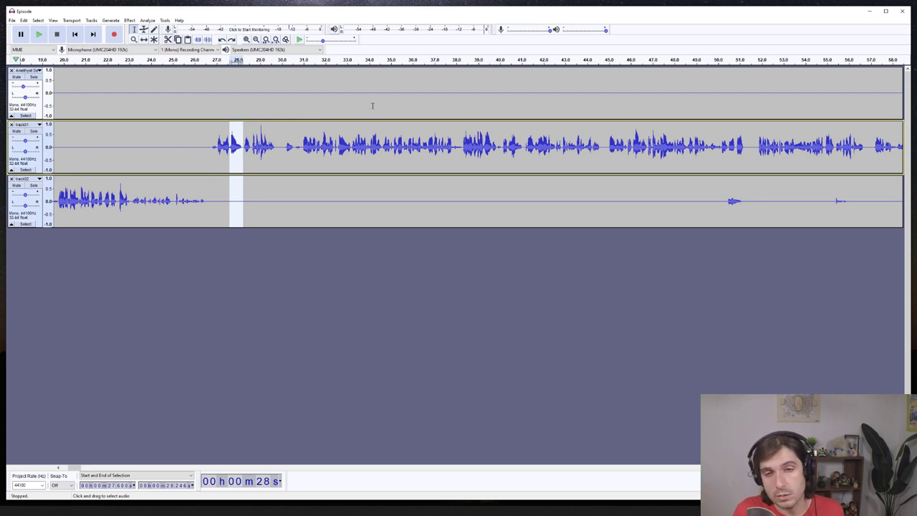
left_click(286, 60)
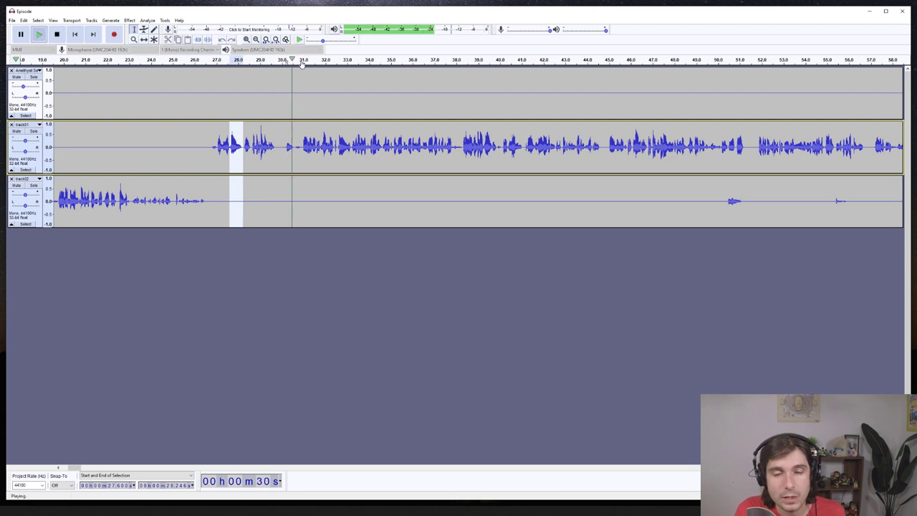
left_click(593, 61)
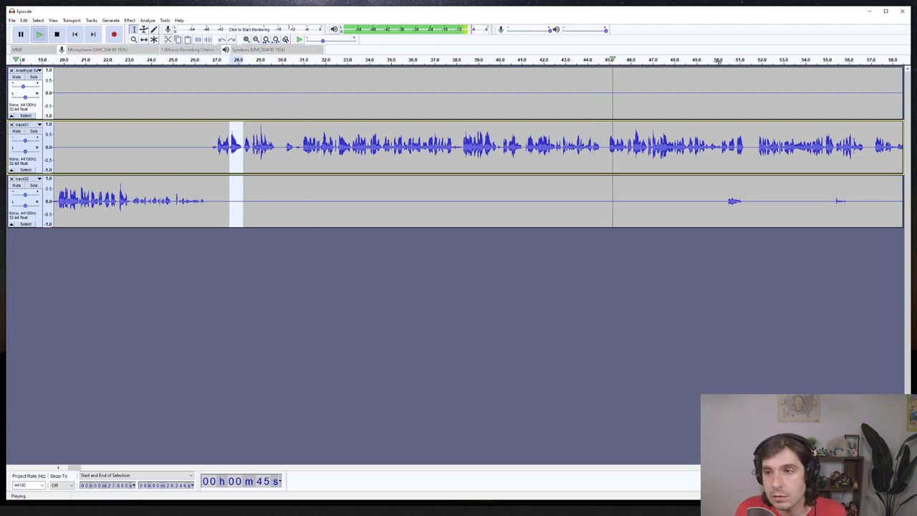
left_click(724, 169)
key("ctrl+f")
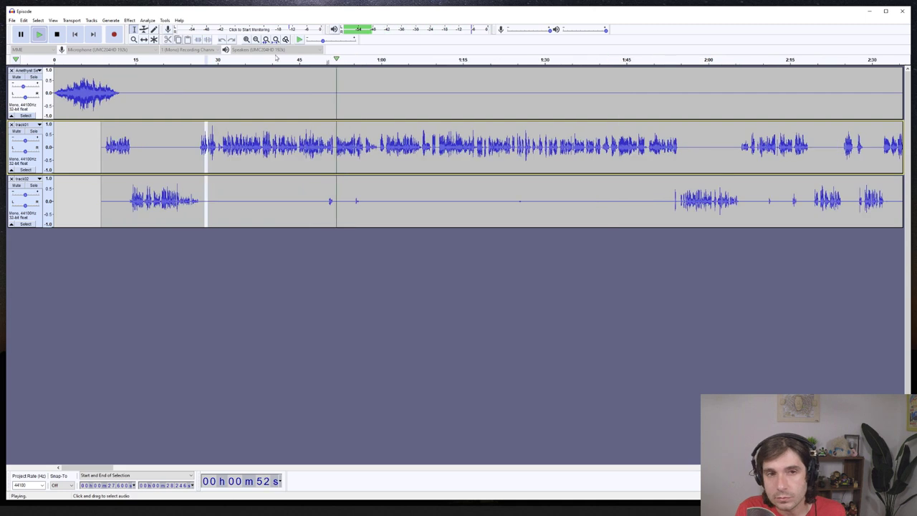
key("space")
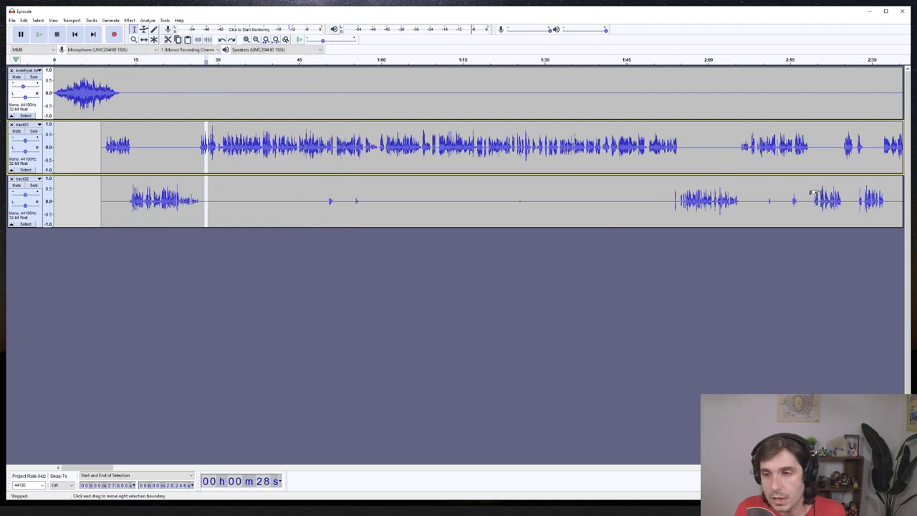
key("ctrl+1")
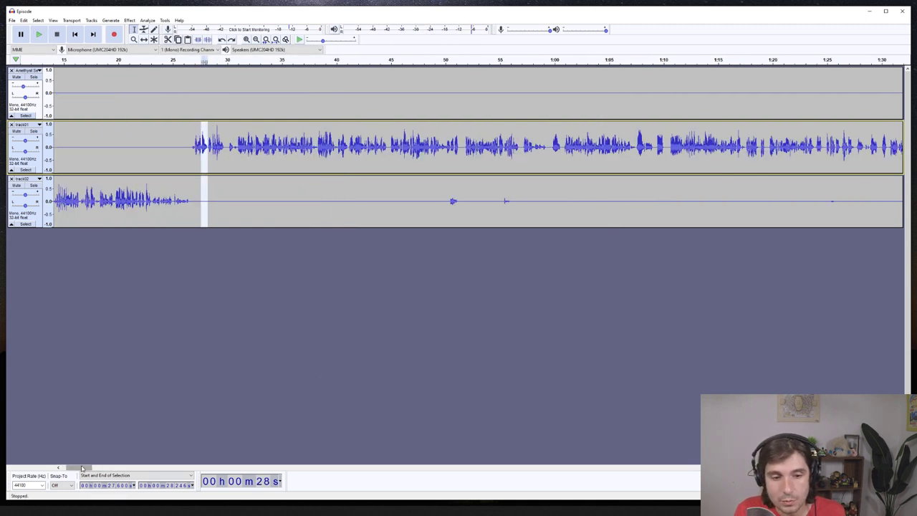
Cut thin slivers at 2:05 and near 1:54 from both host tracks
left_click_drag(83, 469, 111, 466)
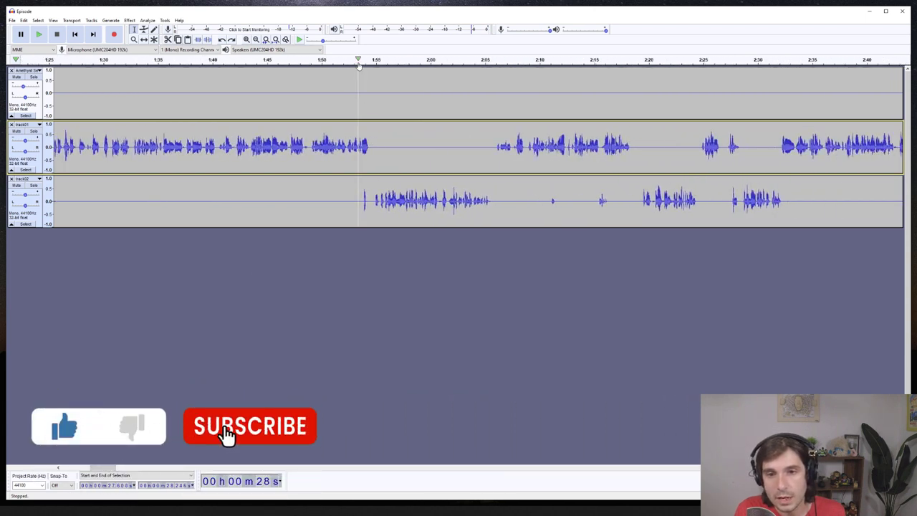
left_click(356, 60)
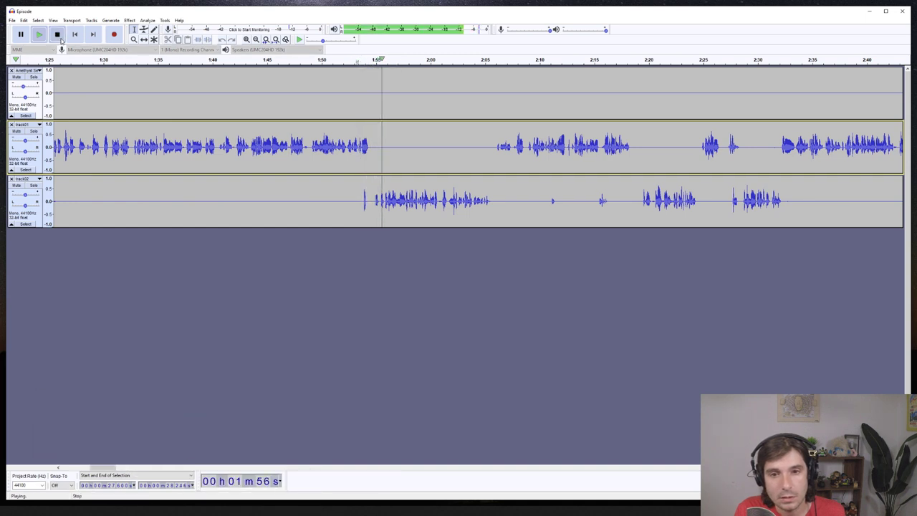
key("space")
left_click_drag(370, 206, 349, 206)
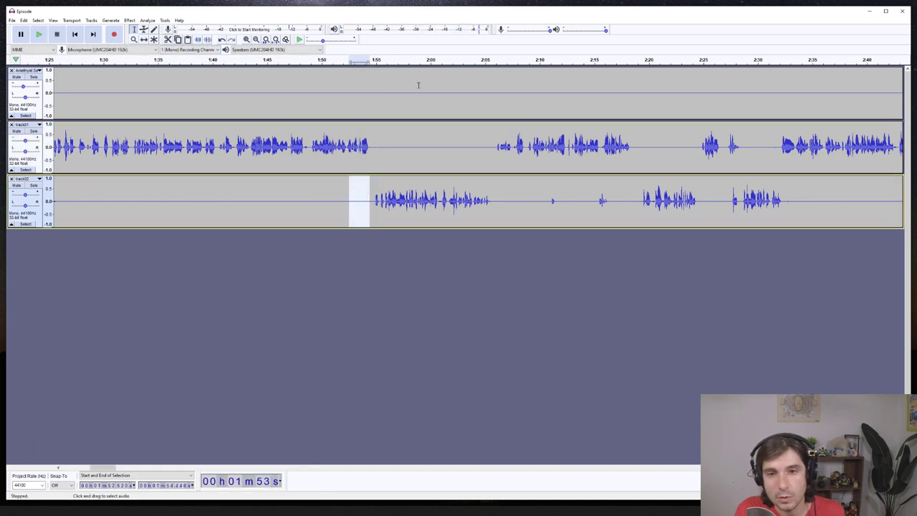
left_click(481, 61)
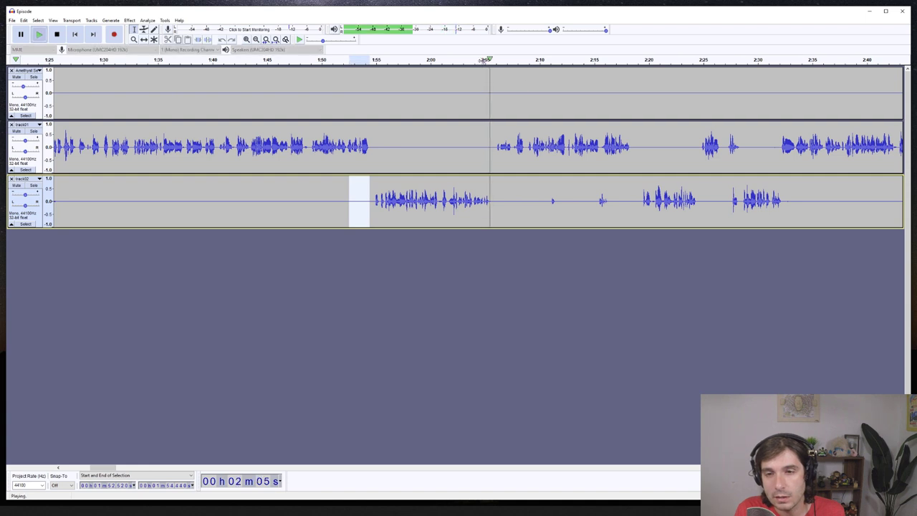
key("space")
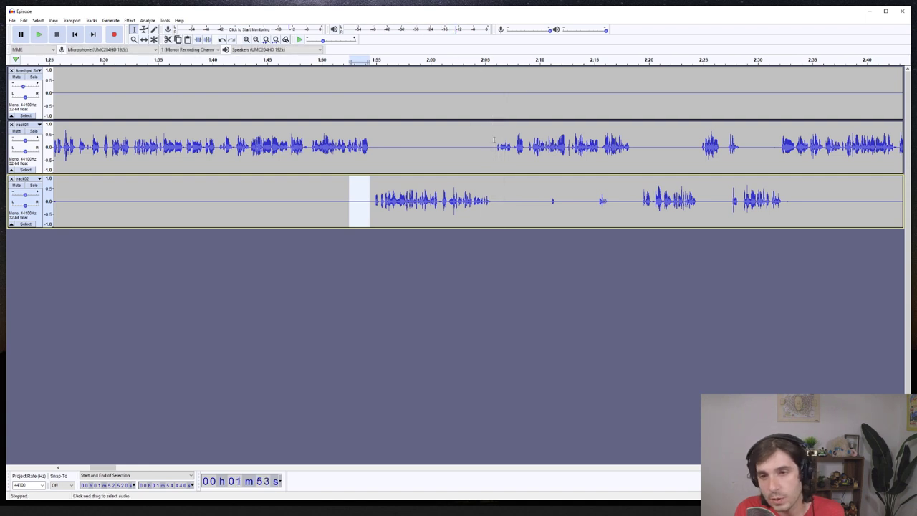
left_click_drag(495, 148, 493, 201)
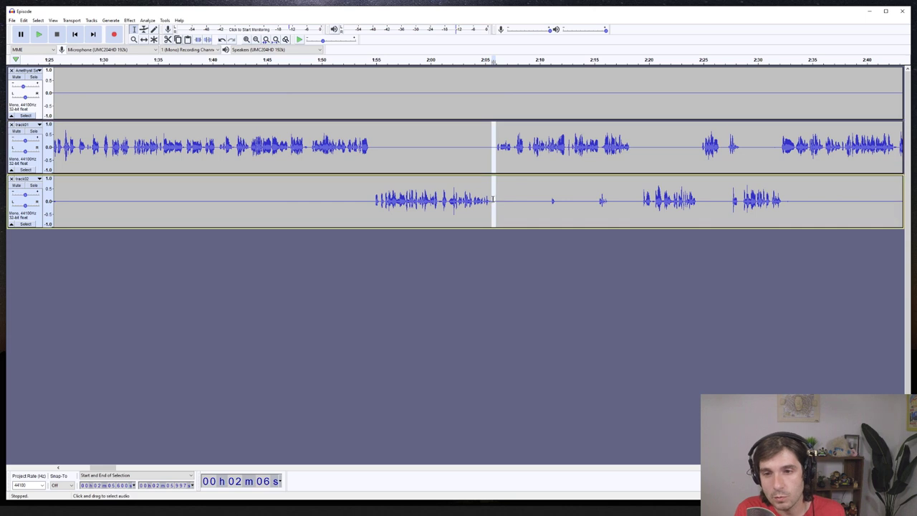
key("Delete")
left_click_drag(370, 151, 370, 192)
key("Delete")
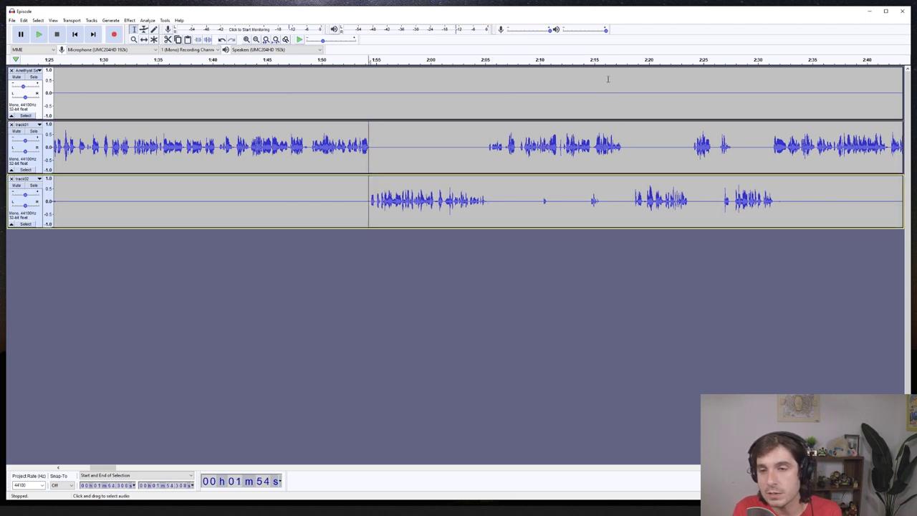
Audition from 2:15 and cut the sliver near 2:17 from both tracks
left_click(609, 75)
key("space")
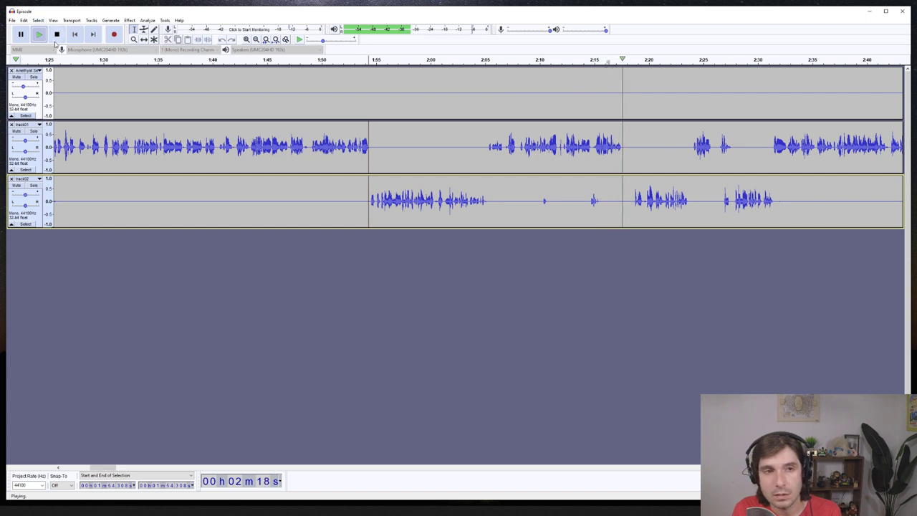
left_click(57, 34)
left_click_drag(634, 147, 623, 200)
key("Delete")
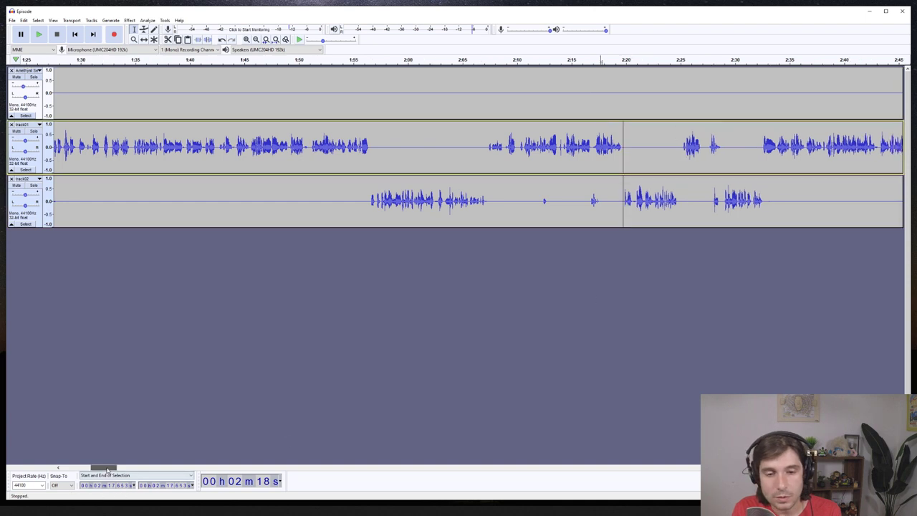
Audition the conversation around 2:24–2:29, selecting about a second of track02
left_click_drag(102, 468, 117, 467)
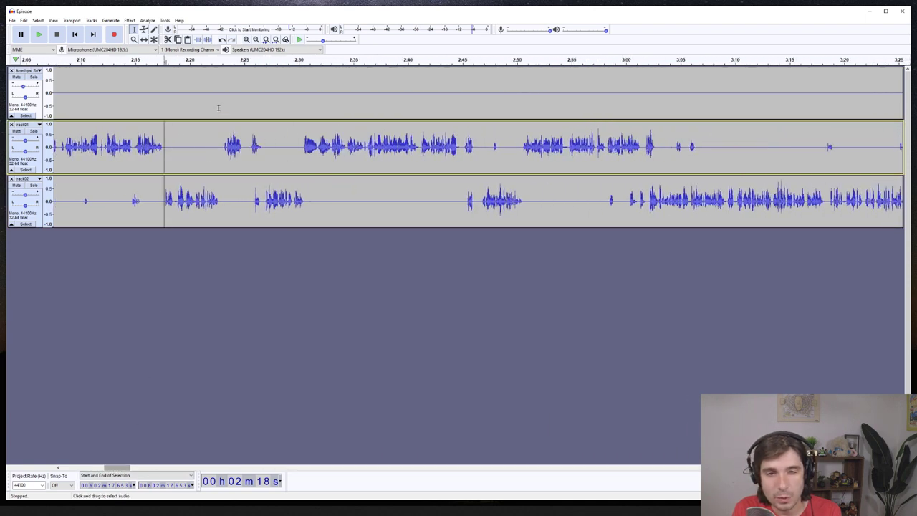
left_click(233, 60)
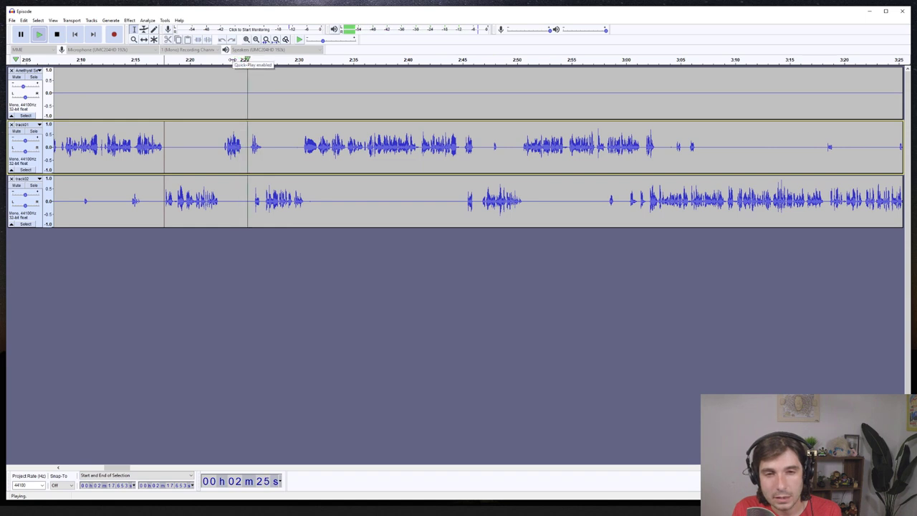
left_click(58, 36)
left_click_drag(260, 202, 250, 203)
left_click(294, 60)
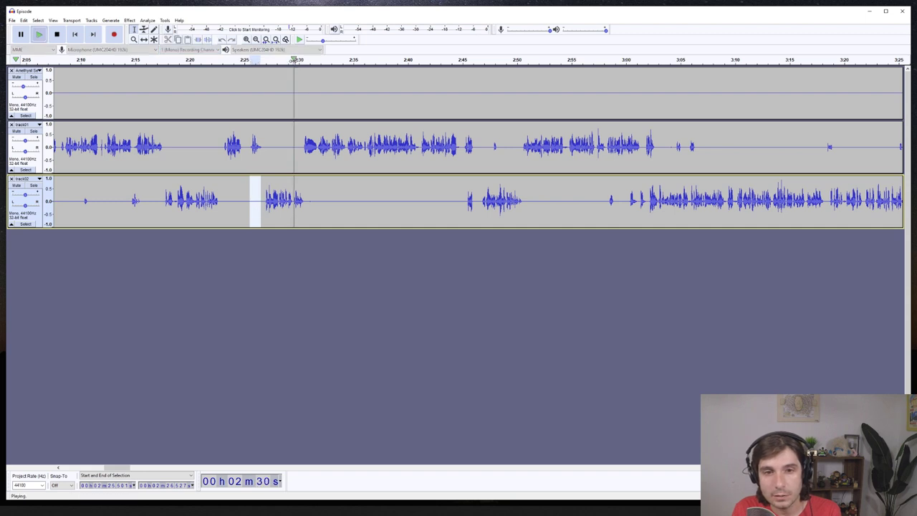
key("space")
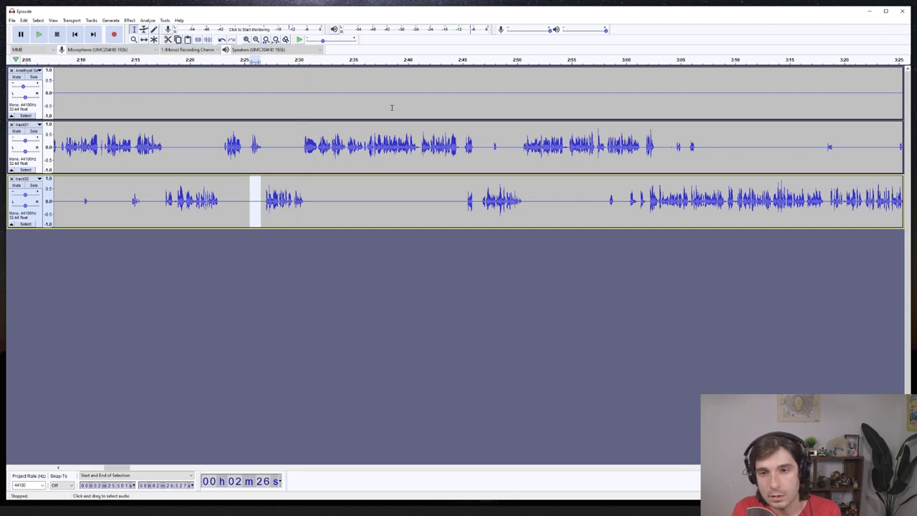
Delete the short pause near 2:45 from both tracks and play back to check
left_click(449, 59)
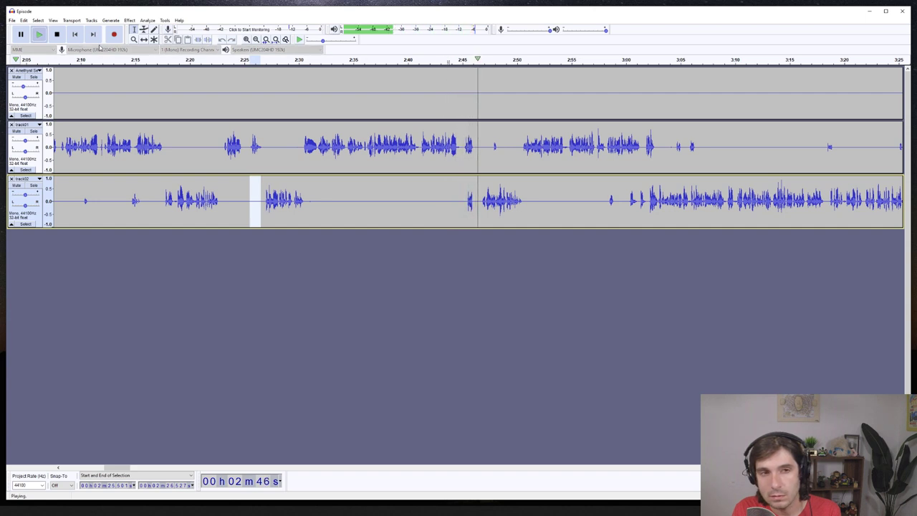
key("space")
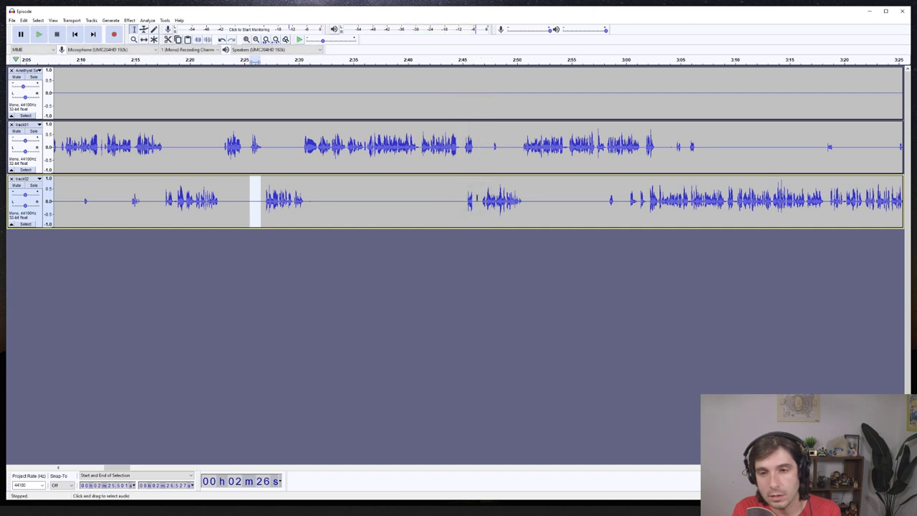
left_click_drag(482, 204, 460, 162)
key("Delete")
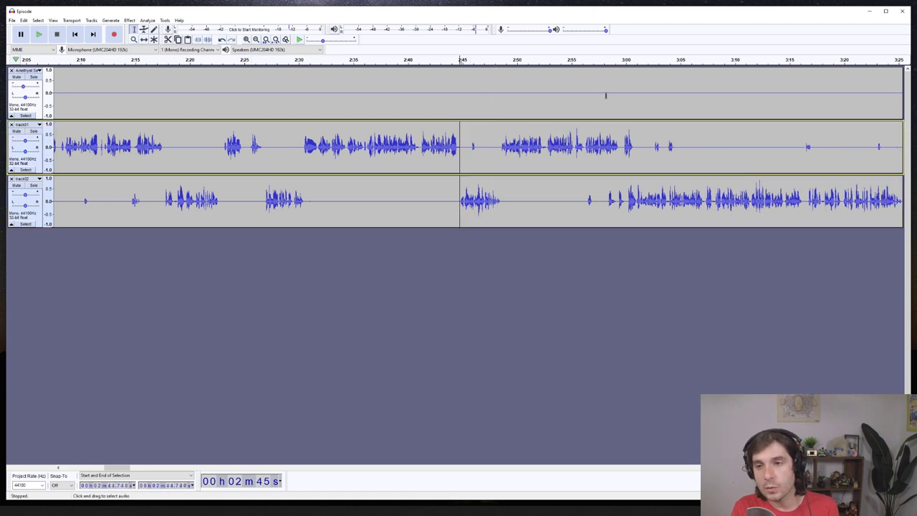
left_click(577, 64)
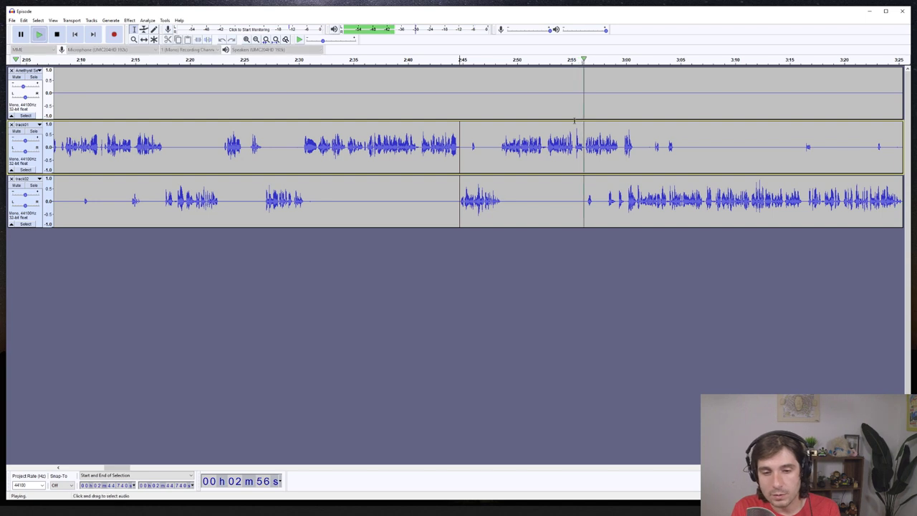
scroll(172, 373, "right", 5)
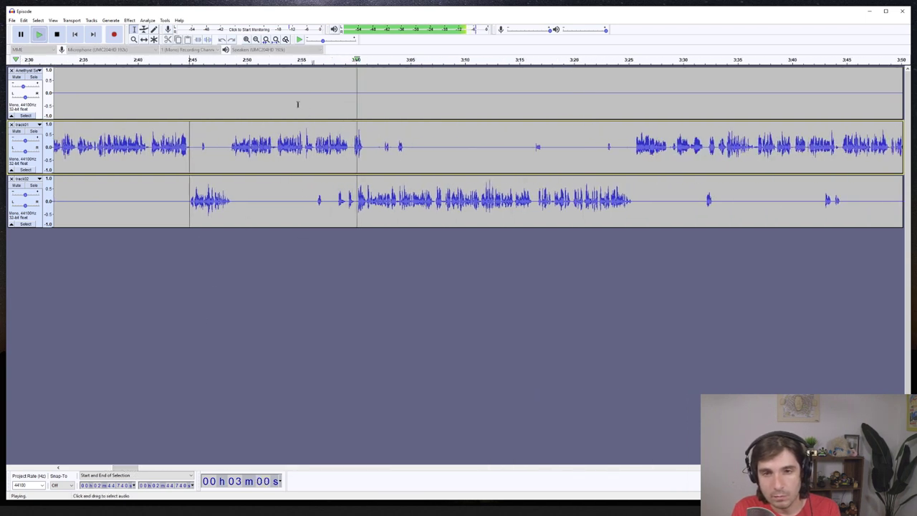
left_click(57, 35)
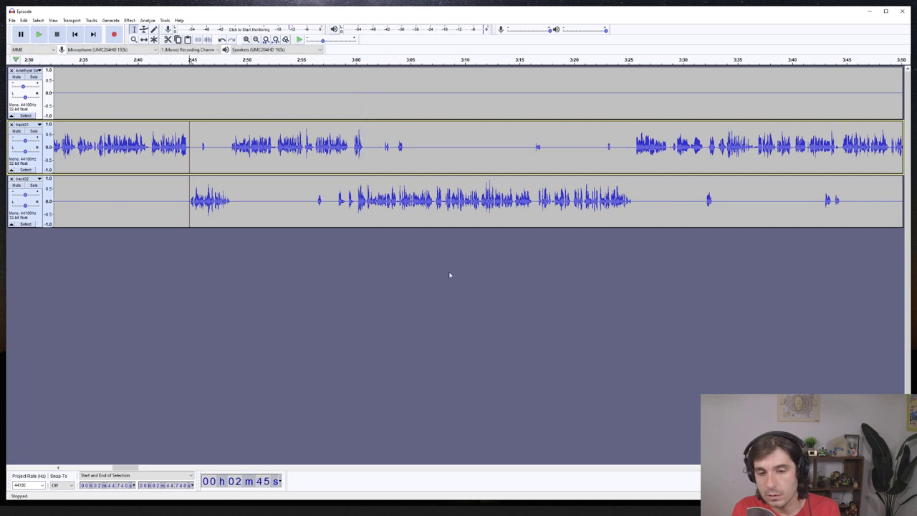
Silence the brief blip near 3:58 in track01
left_click_drag(128, 470, 145, 471)
left_click(307, 62)
left_click(56, 34)
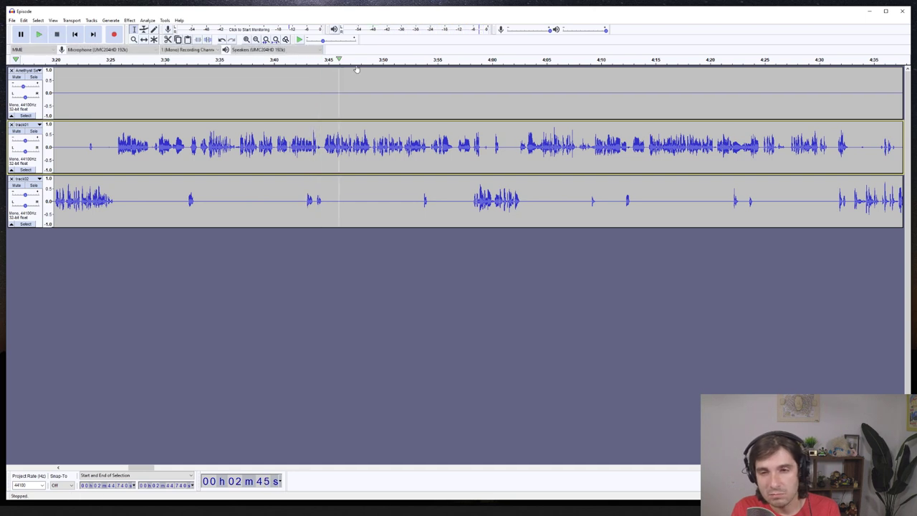
left_click(469, 61)
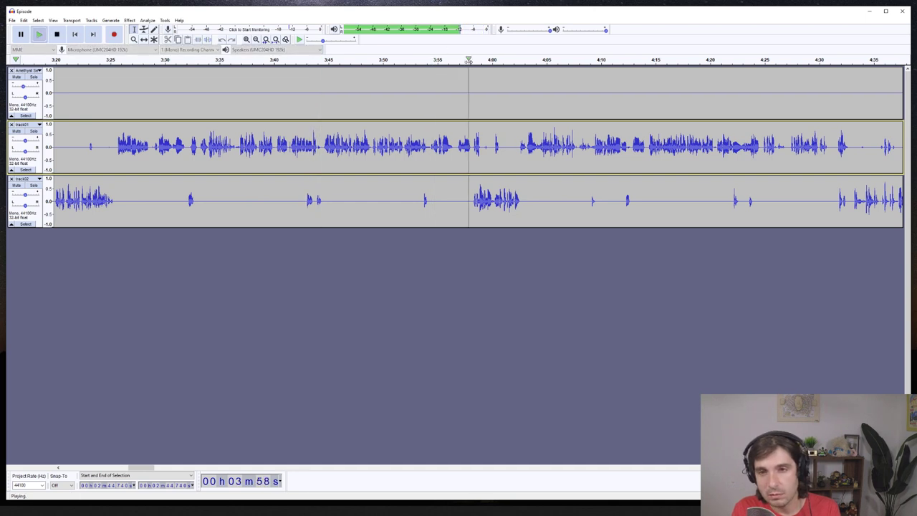
left_click(57, 35)
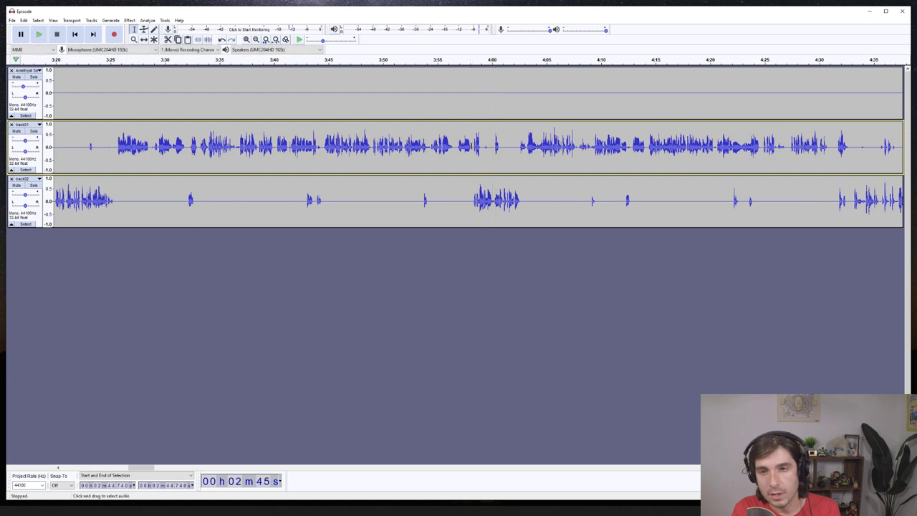
left_click_drag(474, 147, 483, 147)
left_click(207, 39)
Play from around 4:25 and skip ahead through the episode toward its end
scroll(163, 447, "right", 5)
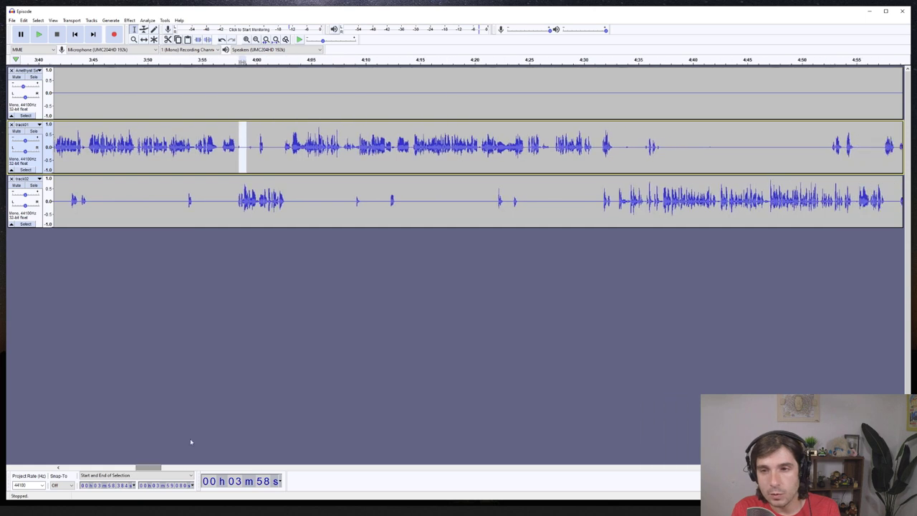
left_click(535, 60)
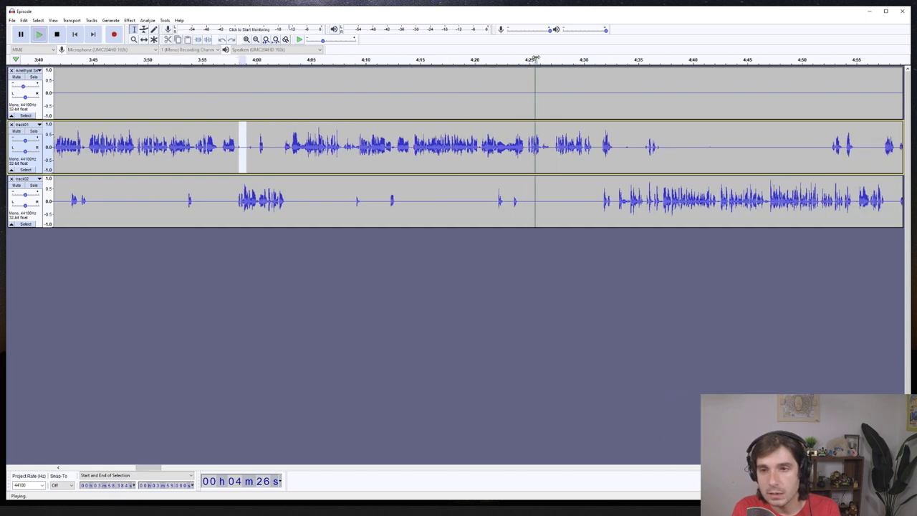
left_click(58, 40)
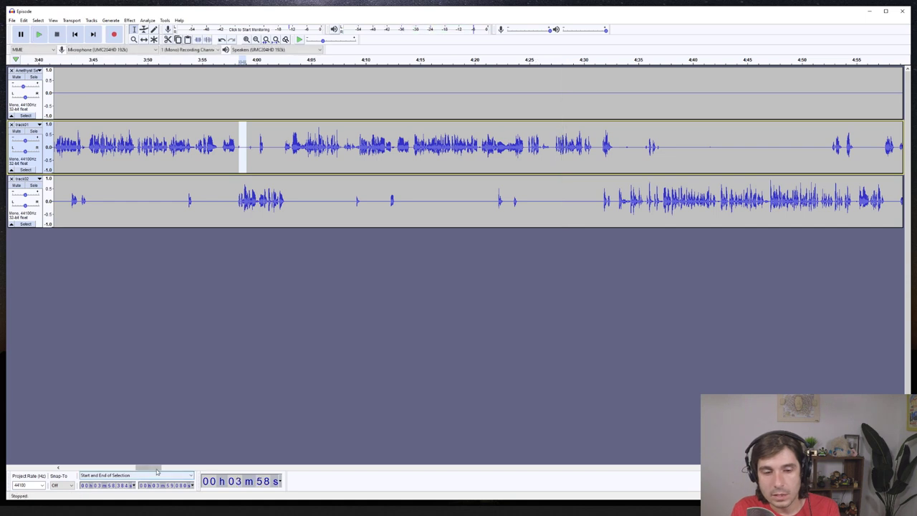
left_click_drag(157, 470, 185, 447)
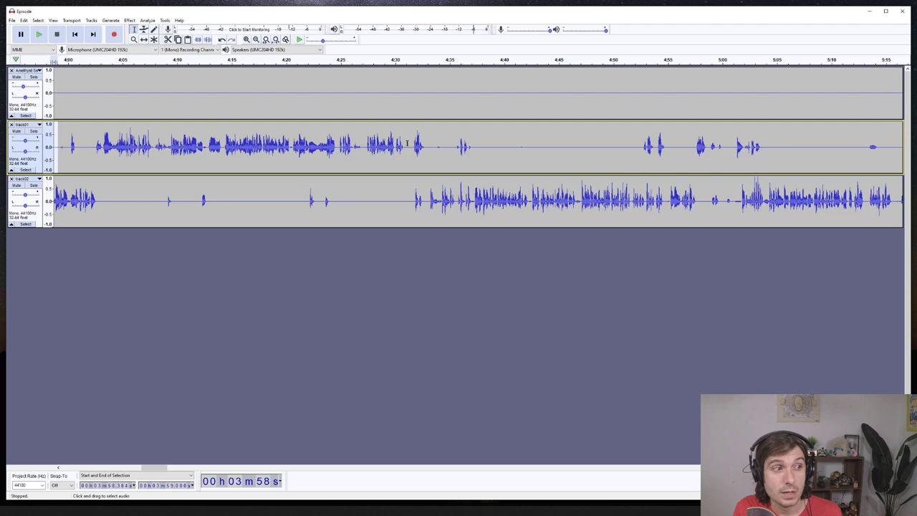
left_click(405, 60)
left_click(488, 60)
left_click(304, 59)
left_click(492, 60)
left_click(611, 59)
left_click(430, 59)
left_click(420, 59)
left_click(442, 59)
left_click(429, 61)
left_click(430, 60)
left_click(566, 59)
left_click(297, 60)
left_click(394, 59)
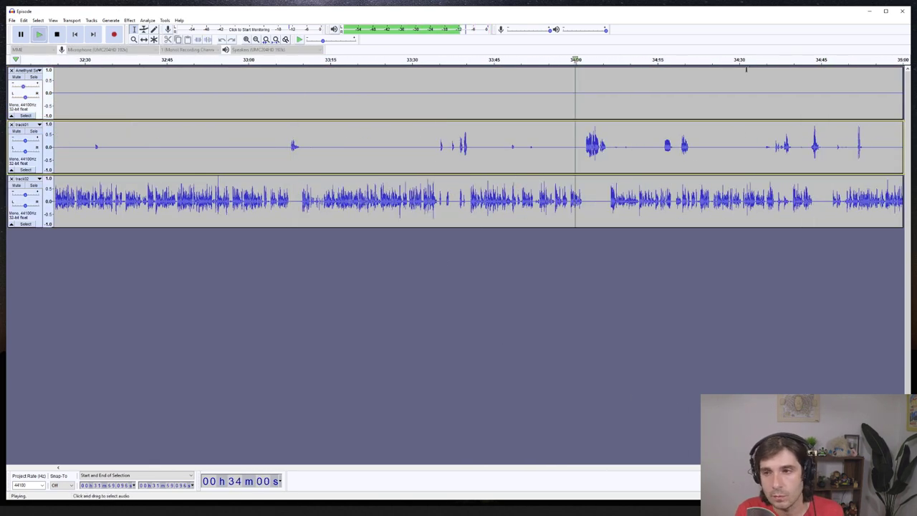
Drag the top track's outro music right so it enters around 41:13, then check the ending
left_click(486, 147)
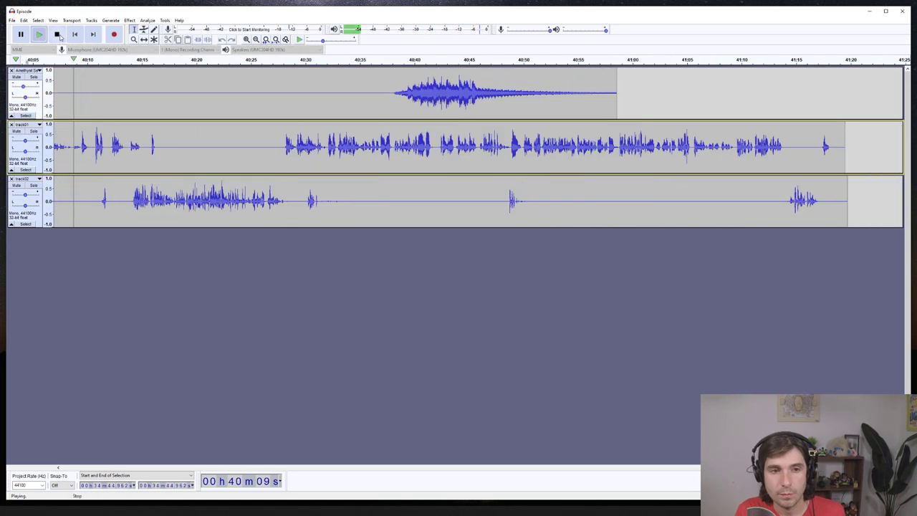
key("space")
left_click_drag(555, 109, 739, 115)
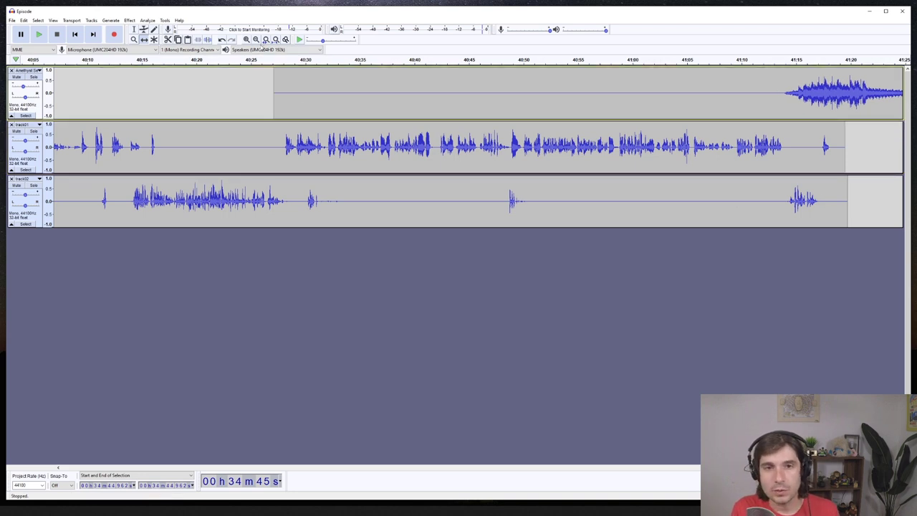
left_click(271, 60)
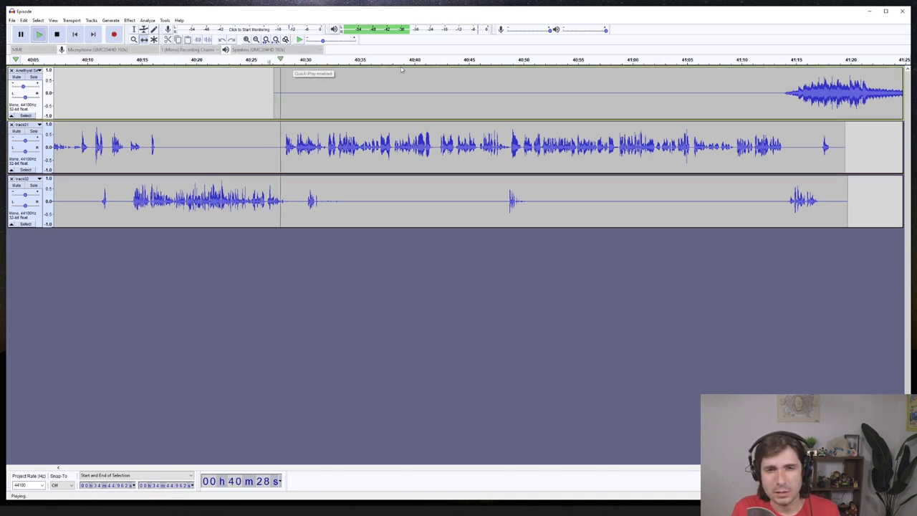
left_click(771, 62)
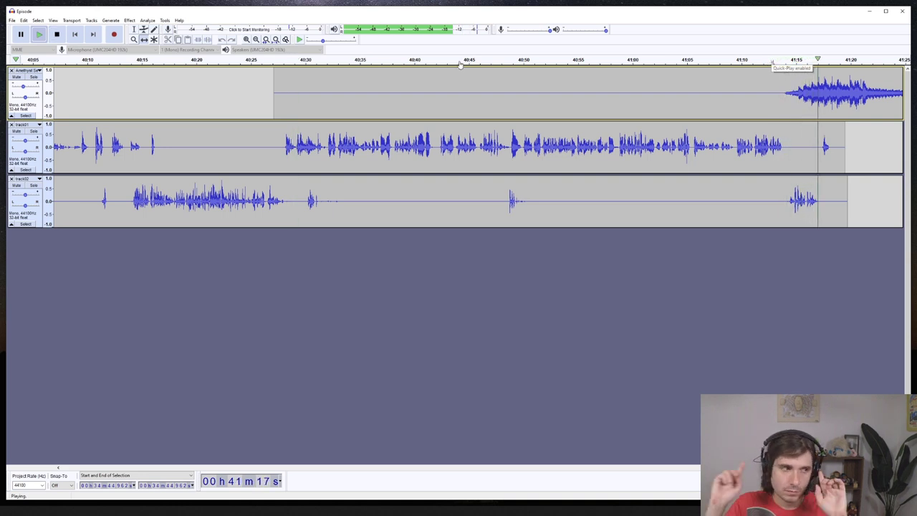
left_click(57, 34)
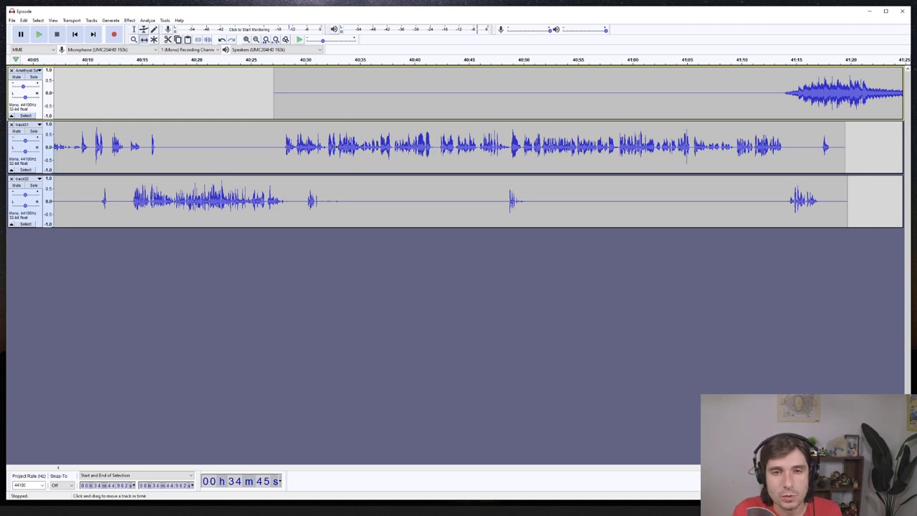
left_click(133, 29)
Select track01's whole clip, audition around 40:35, and open the Effect menu
double_click(344, 137)
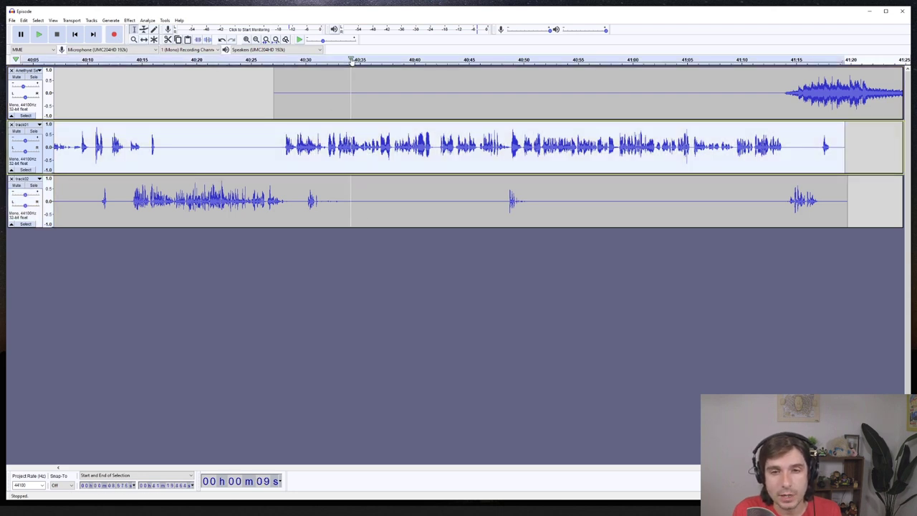
left_click(354, 60)
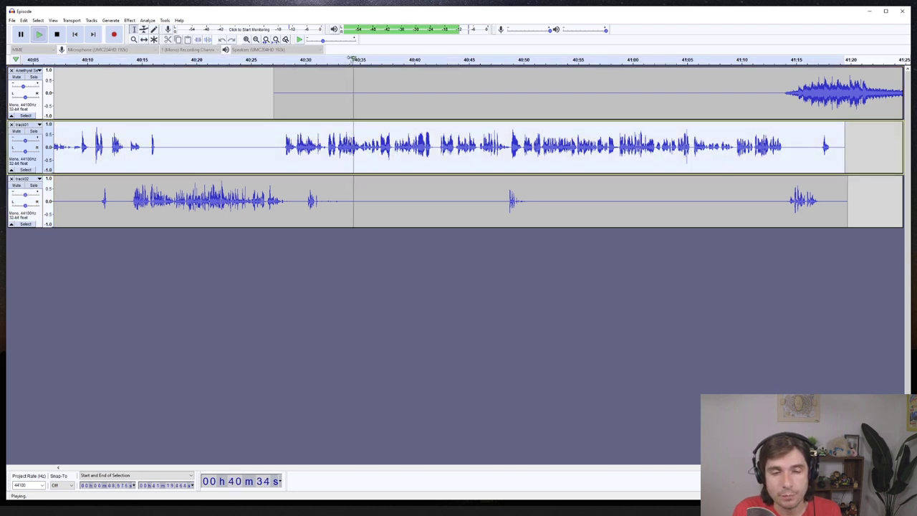
left_click(57, 34)
left_click(147, 21)
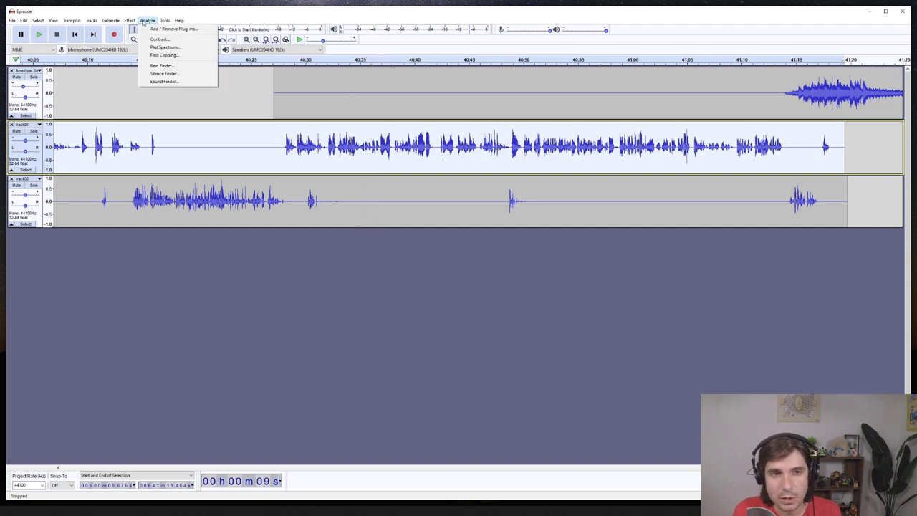
left_click(281, 101)
left_click(337, 143)
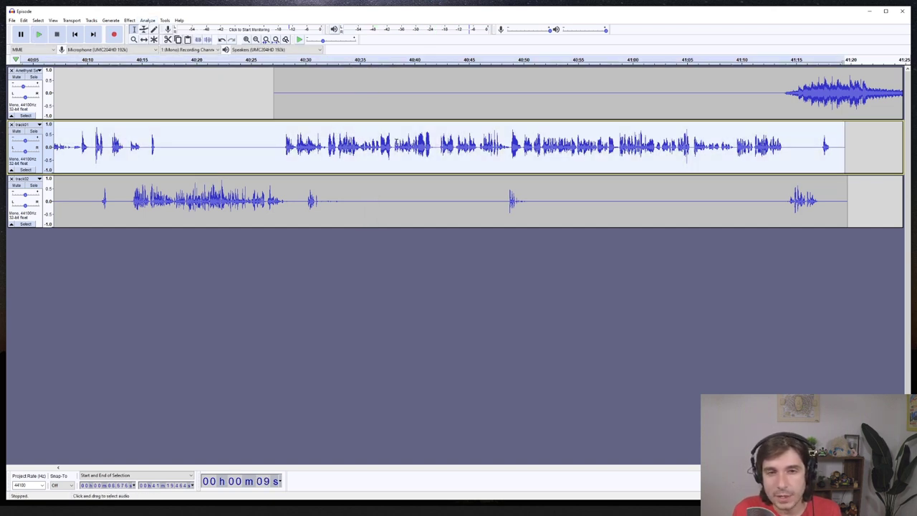
left_click(129, 21)
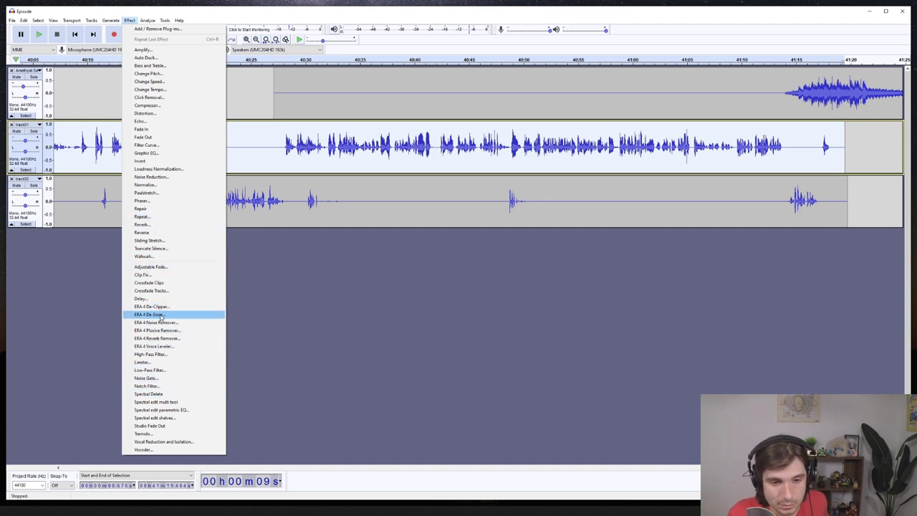
Apply ERA 4 Reverb Remover at 46% processing to the selected audio, then close it
left_click(166, 338)
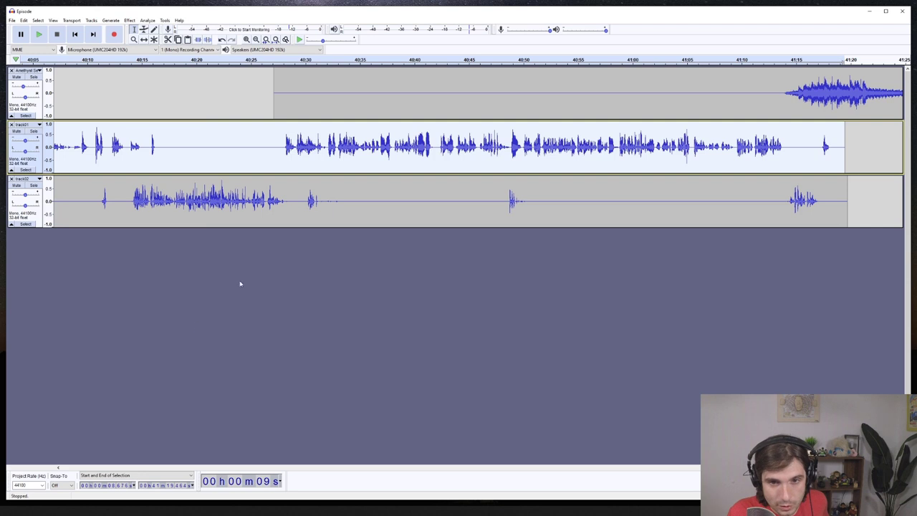
left_click(352, 59)
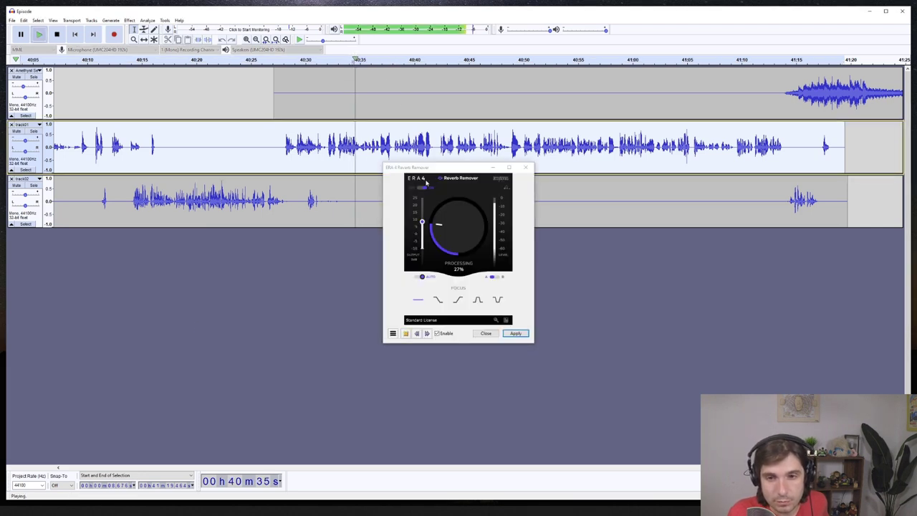
left_click(423, 188)
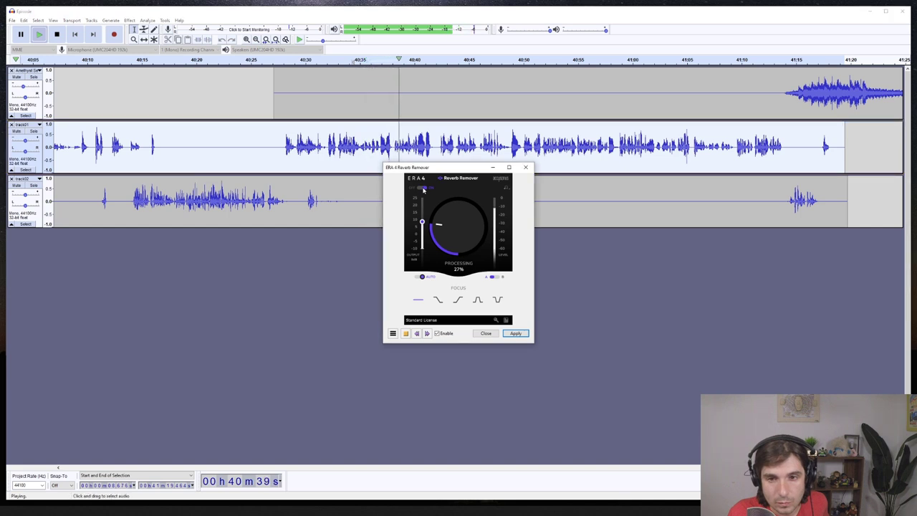
mouse_move(435, 212)
left_mouse_down()
mouse_move(422, 190)
mouse_move(445, 215)
left_mouse_up()
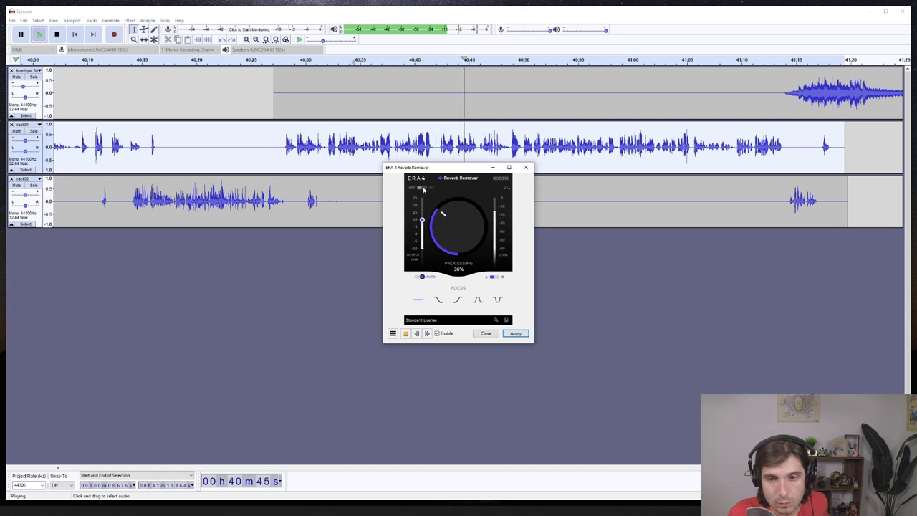
left_click(423, 189)
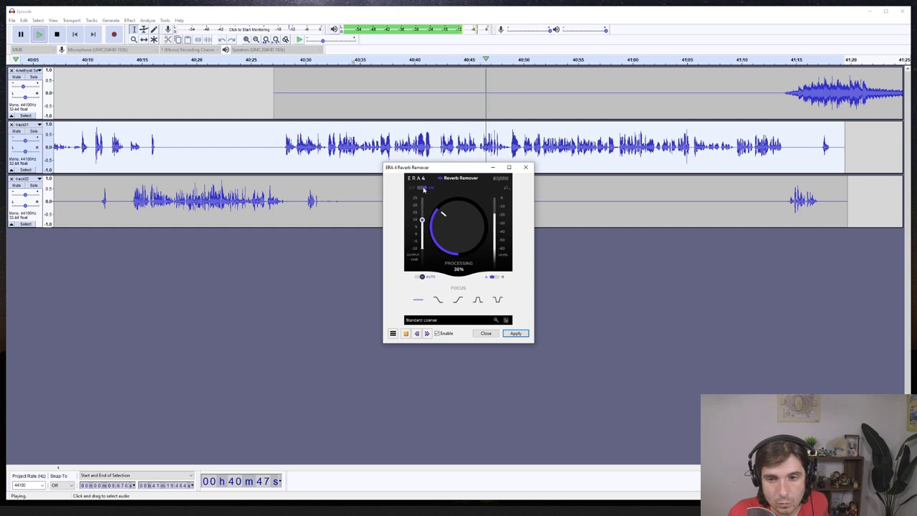
left_click(515, 333)
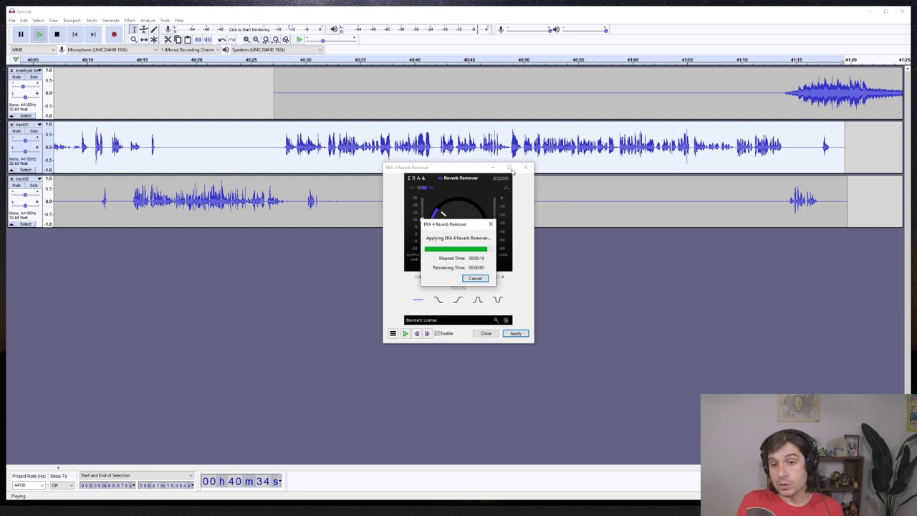
left_click(486, 333)
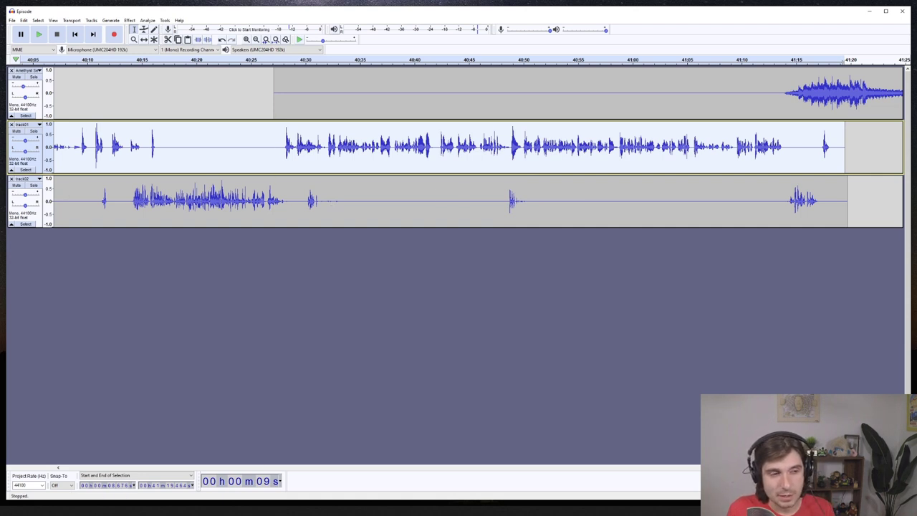
Export the mix as MP3 'mergeconflict263' into the Episode 263 folder at 128 kbps
left_click(12, 20)
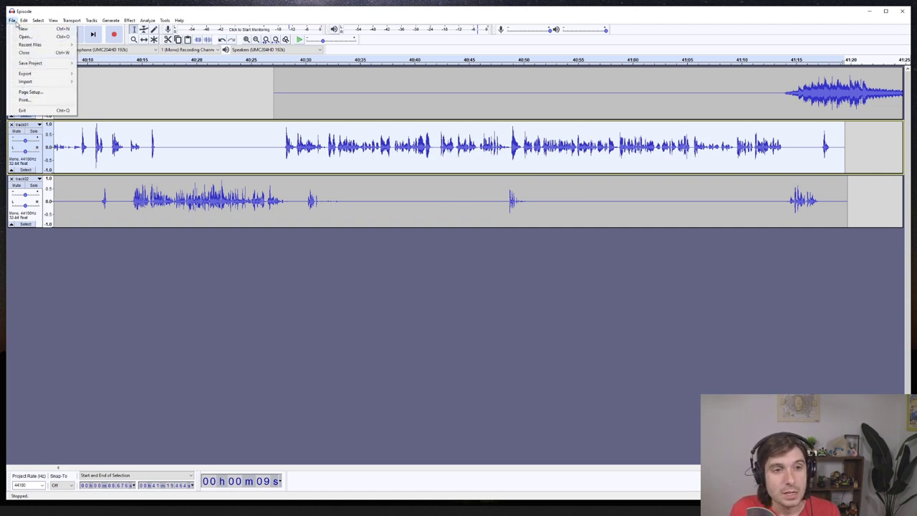
mouse_move(35, 74)
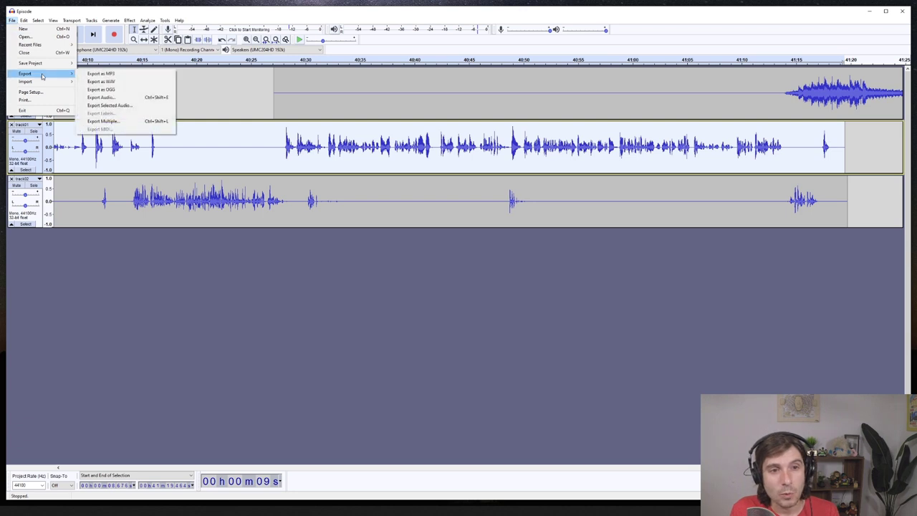
left_click(104, 75)
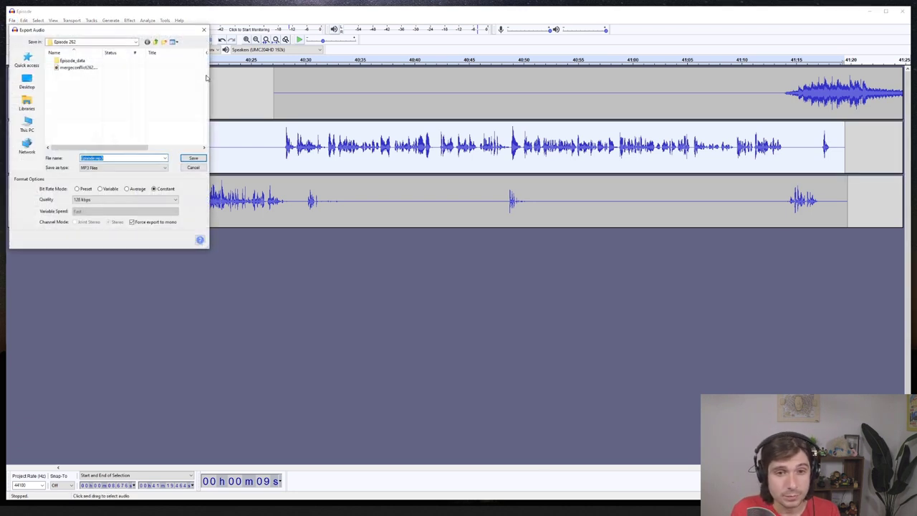
left_click_drag(120, 34, 175, 44)
left_click(214, 50)
double_click(143, 119)
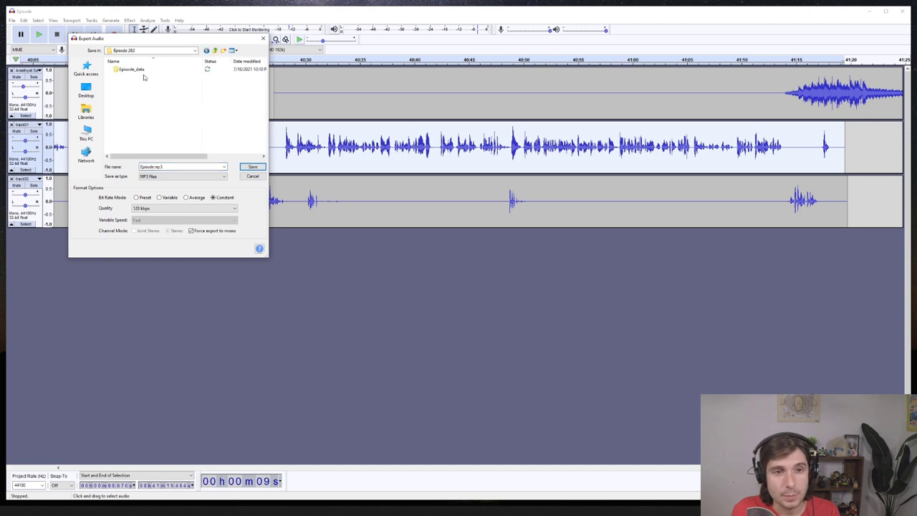
double_click(162, 167)
type("ne")
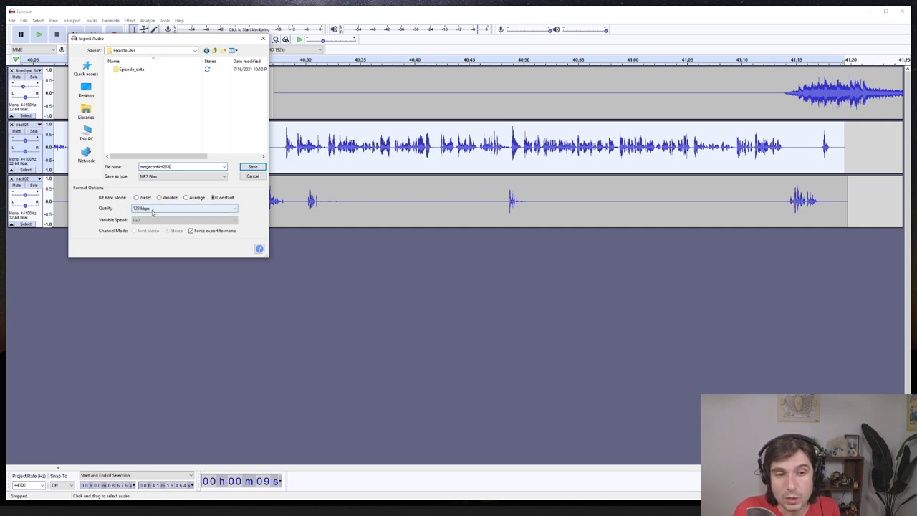
left_click(157, 211)
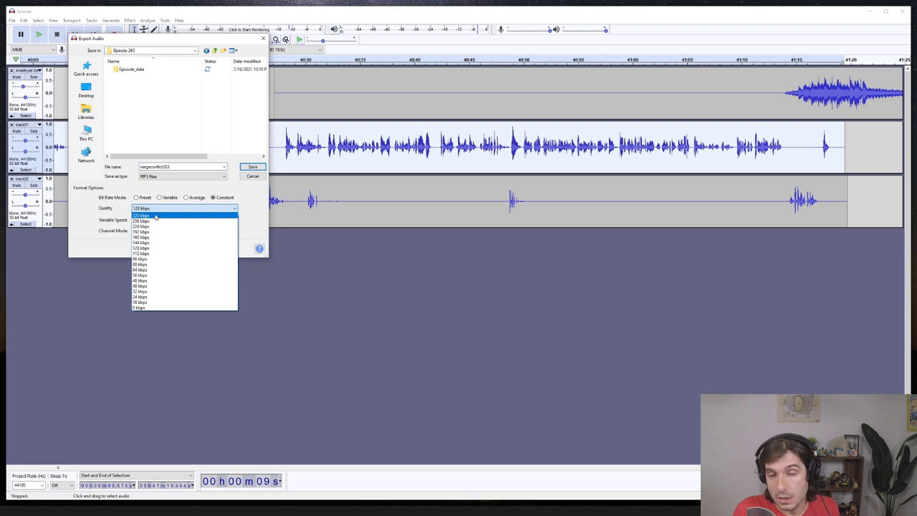
left_click(250, 201)
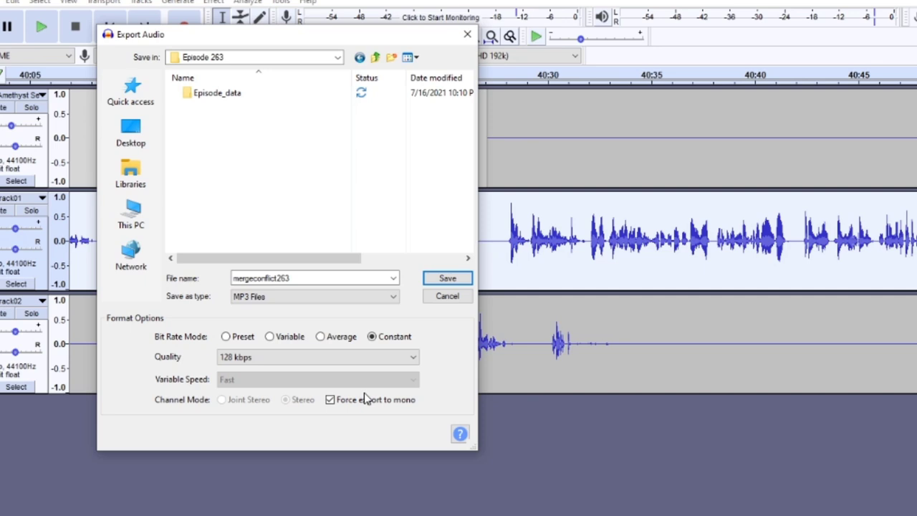
Export the episode as mergeconflict263.mp3 with all metadata tags cleared, accepting the mixdown warning
left_click(446, 278)
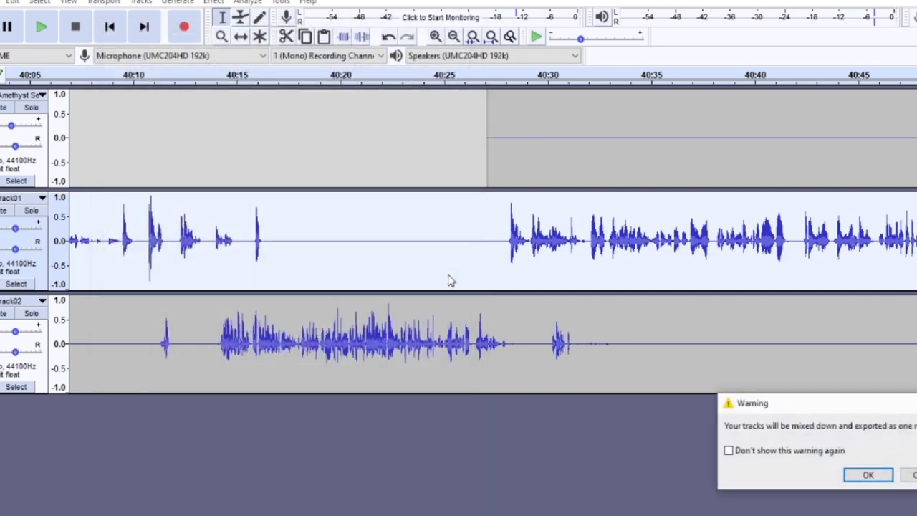
left_click(868, 475)
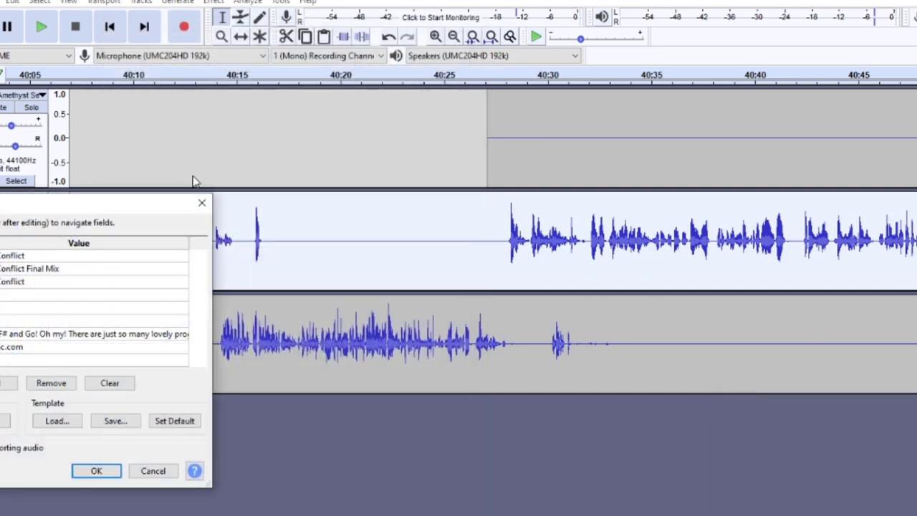
left_click_drag(136, 207, 738, 236)
left_click(709, 413)
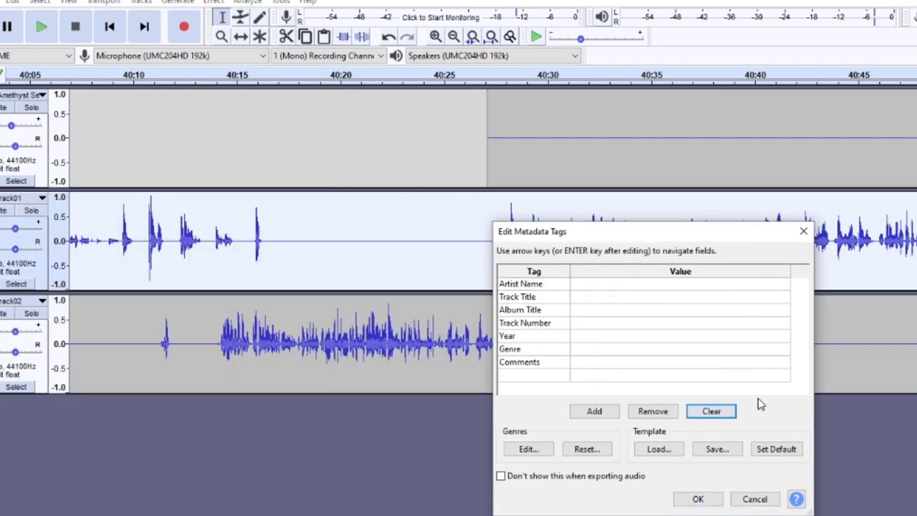
left_click(708, 500)
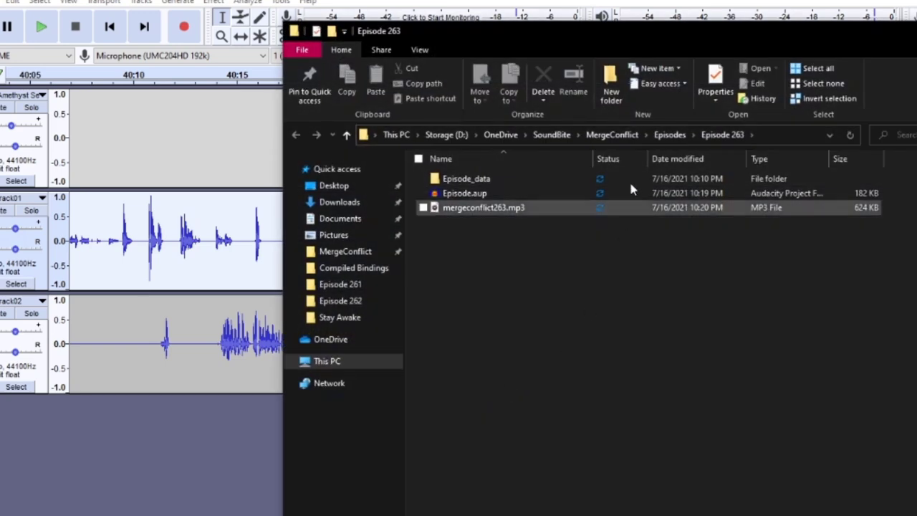
Preview mergeconflict263.mp3 in the music player, then close the player
left_click(503, 207)
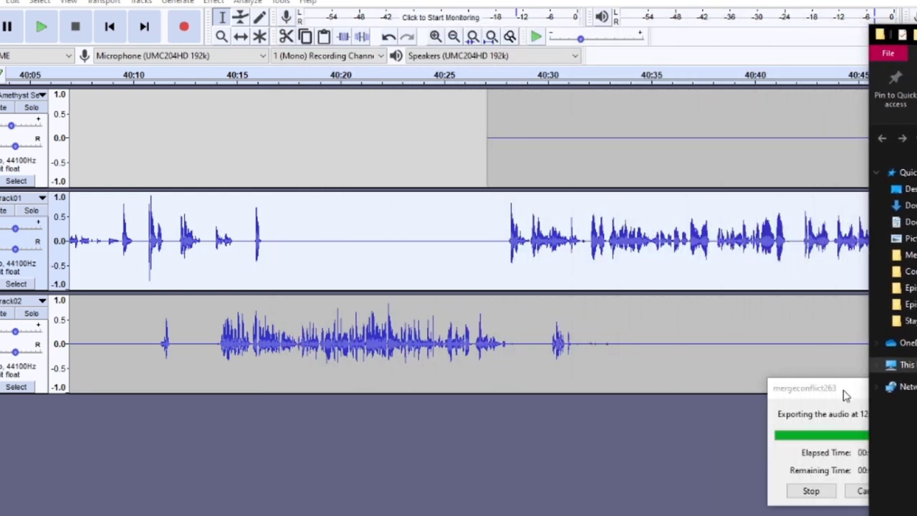
left_click_drag(845, 394, 524, 380)
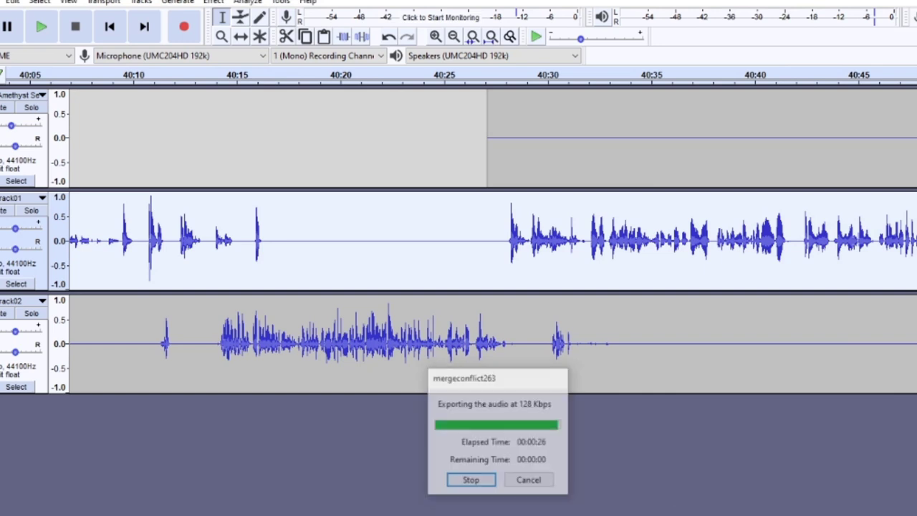
key("alt+Tab")
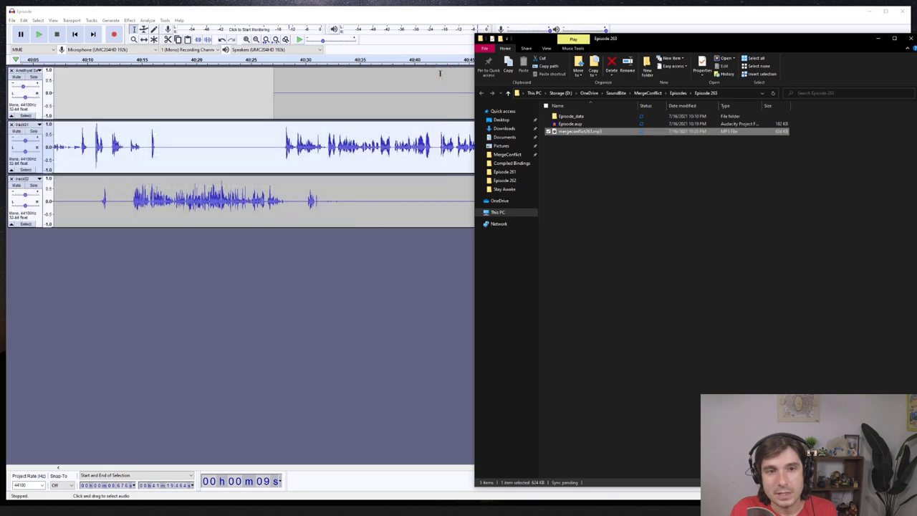
left_click(440, 73)
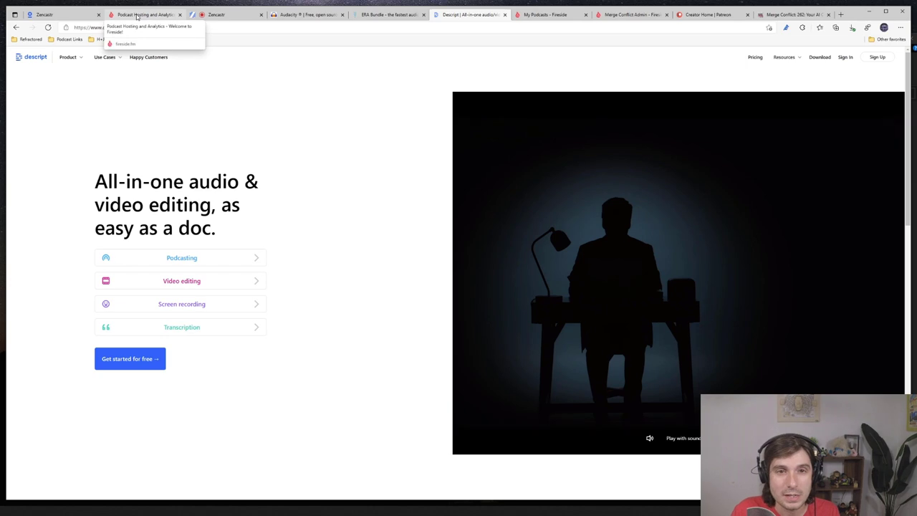
Start a new episode from the Merge Conflict podcast dashboard in Fireside
left_click(136, 15)
scroll(344, 144, "up", 5)
left_click(550, 16)
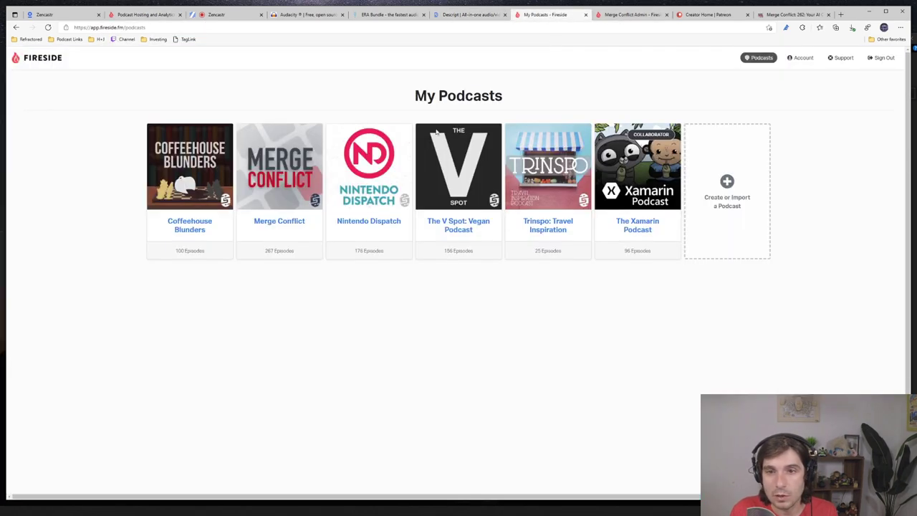
left_click(625, 18)
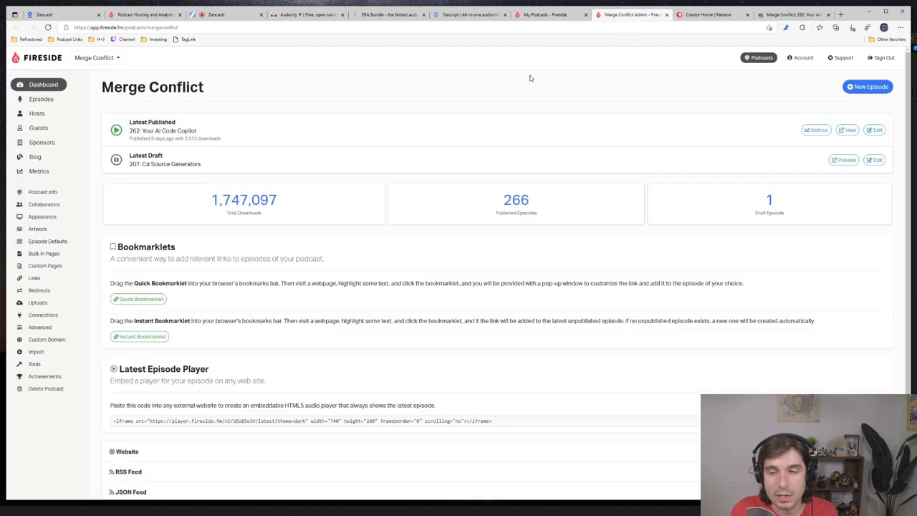
left_click(869, 88)
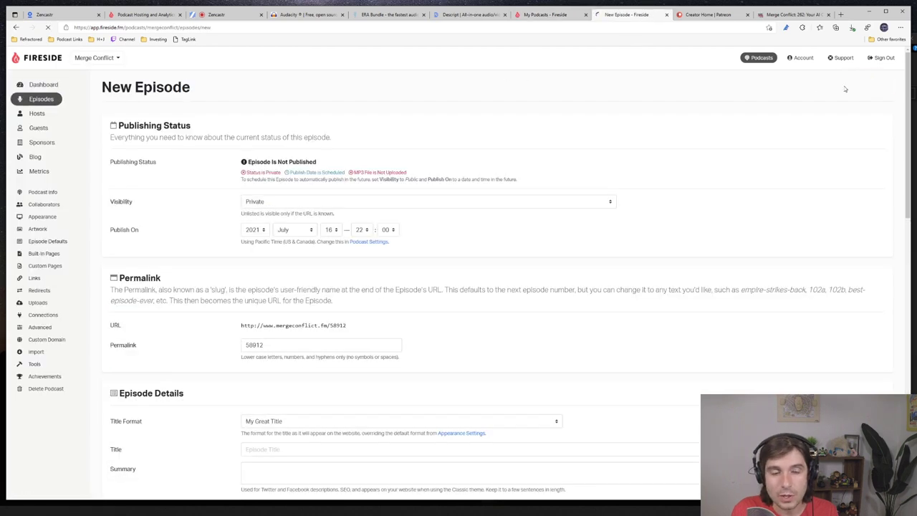
Make the episode public and schedule it for the 19th at hour 00
left_click(284, 204)
left_click(289, 213)
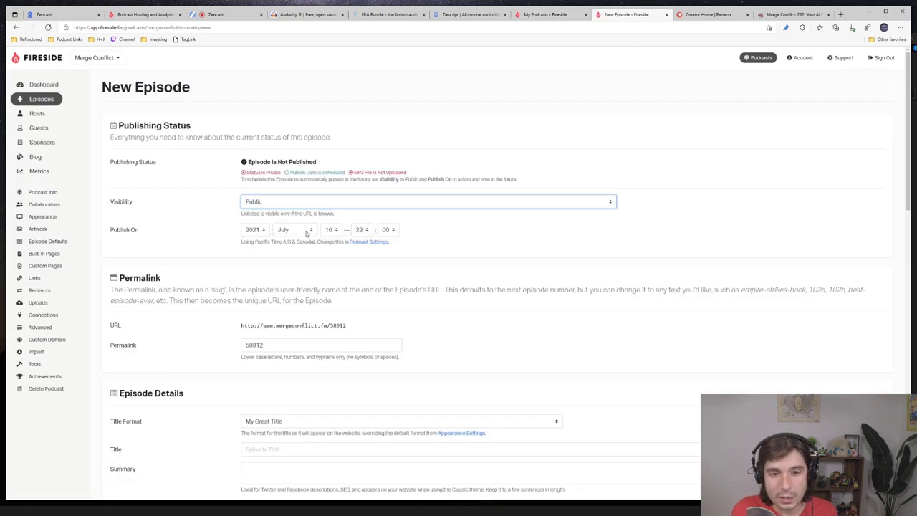
key("super+alt+d")
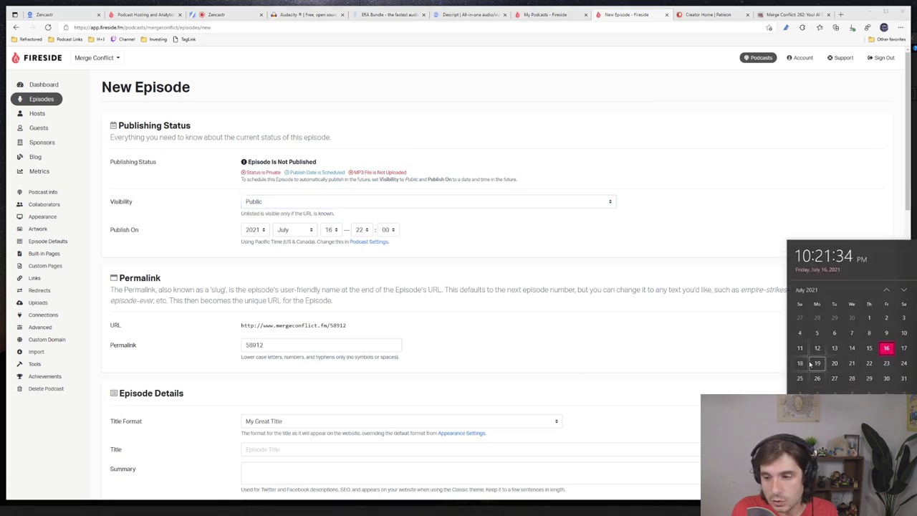
left_click(331, 230)
left_click(328, 377)
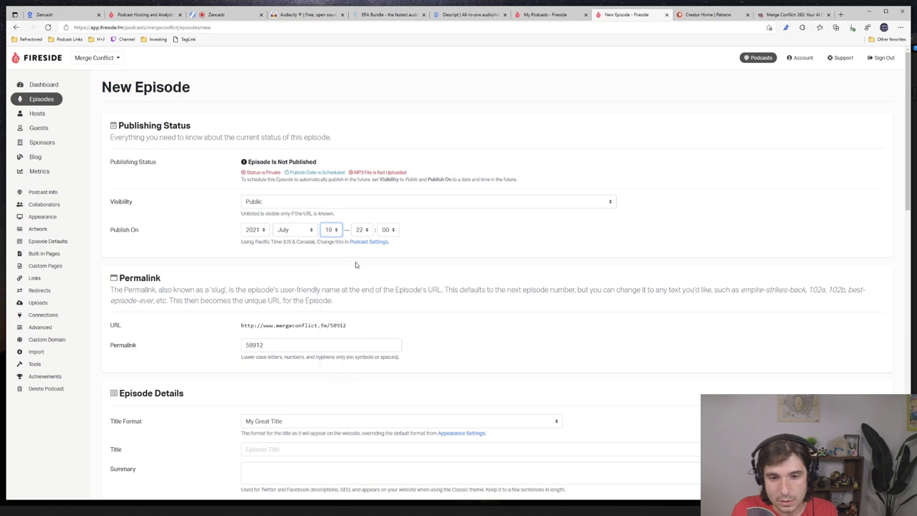
left_click(362, 229)
scroll(362, 256, "up", 1)
left_click(358, 243)
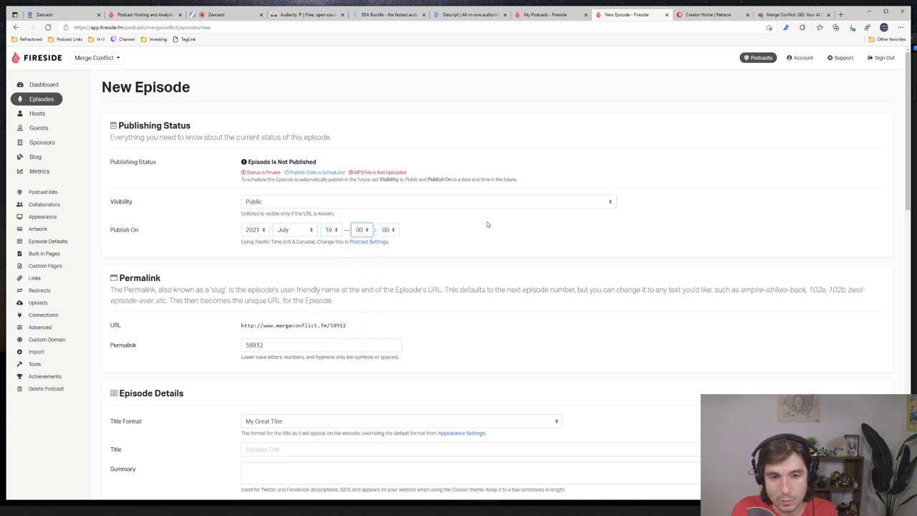
Enter the permalink and the episode title starting '263', with the page zoomed to 125%
left_click(207, 346)
type("2634")
scroll(213, 341, "down", 3)
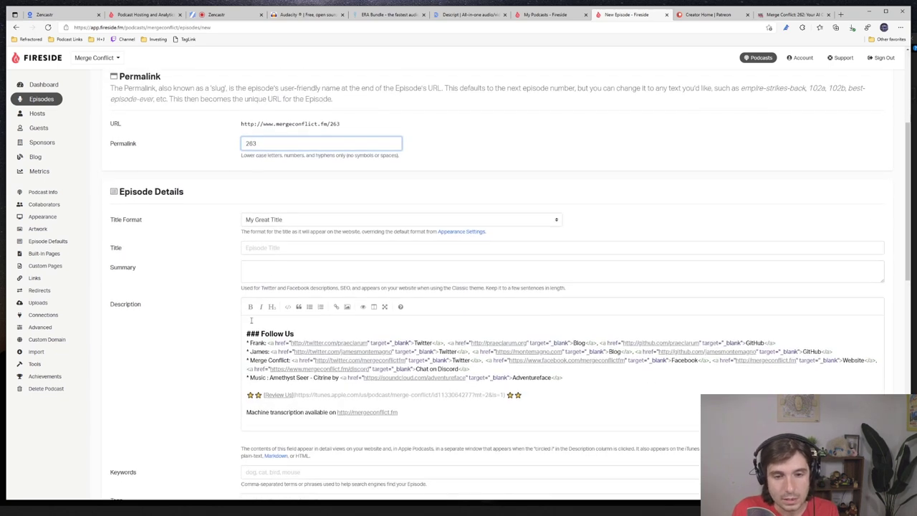
left_click(271, 245)
type("263")
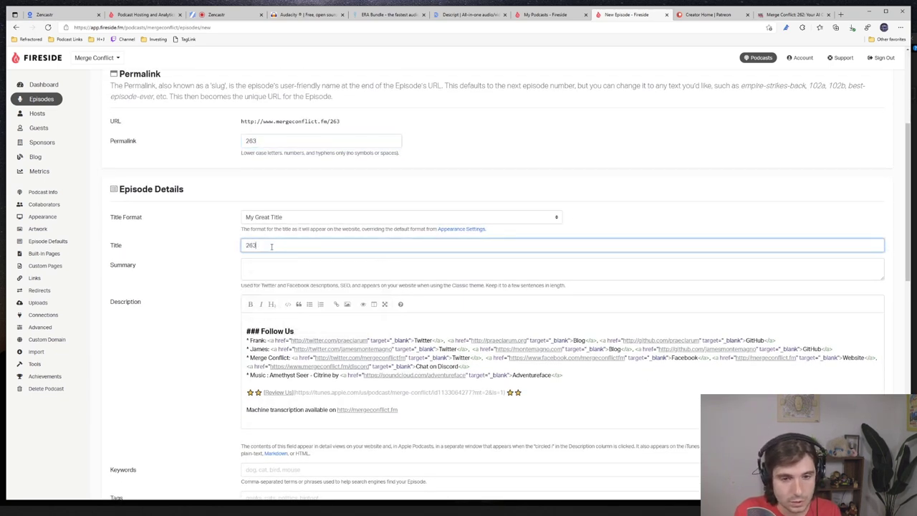
left_click(901, 28)
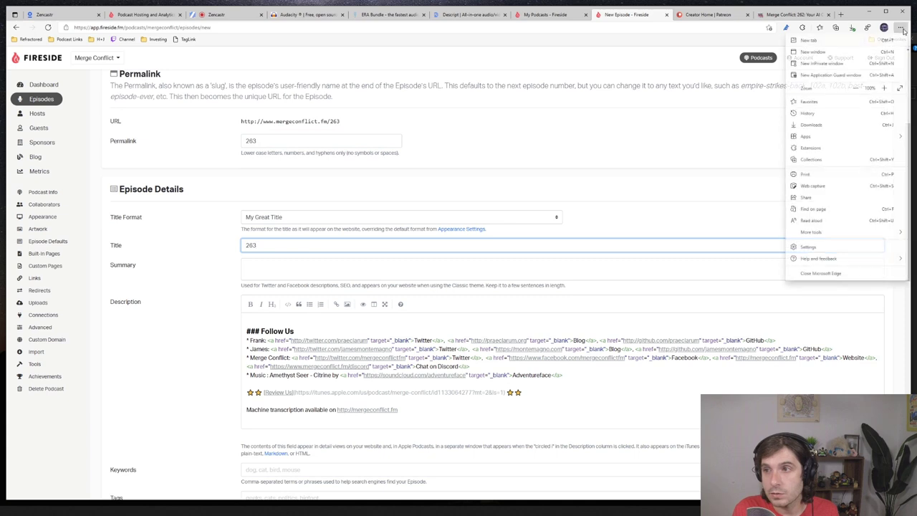
left_click(884, 87)
left_click(884, 88)
left_click(310, 294)
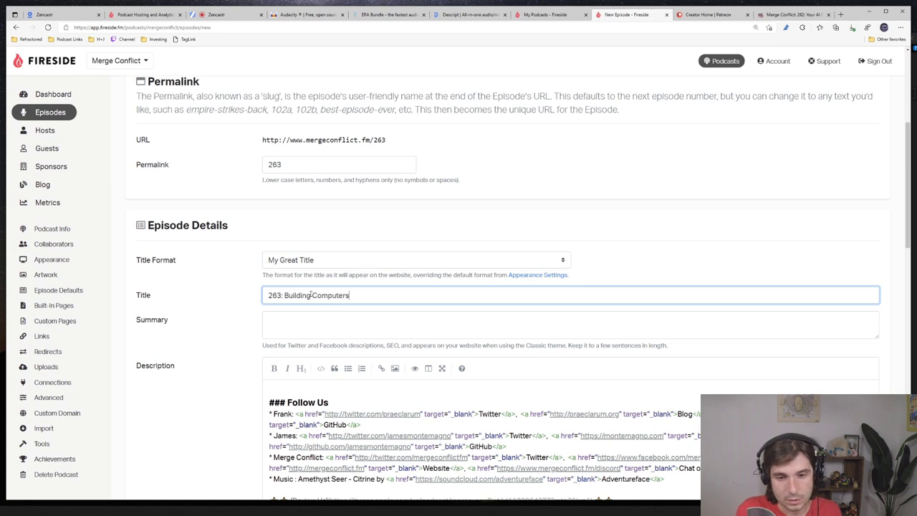
Write the episode summary and paste it into the description
left_click(311, 319)
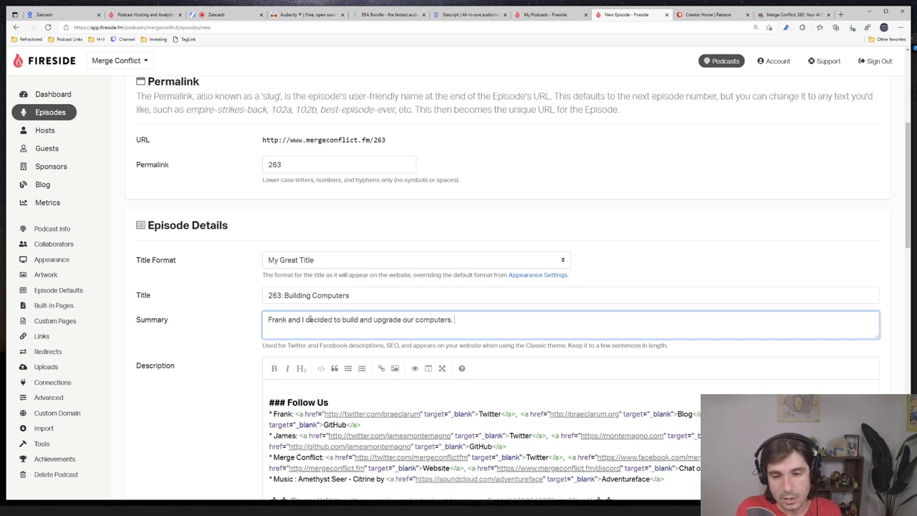
type("How")
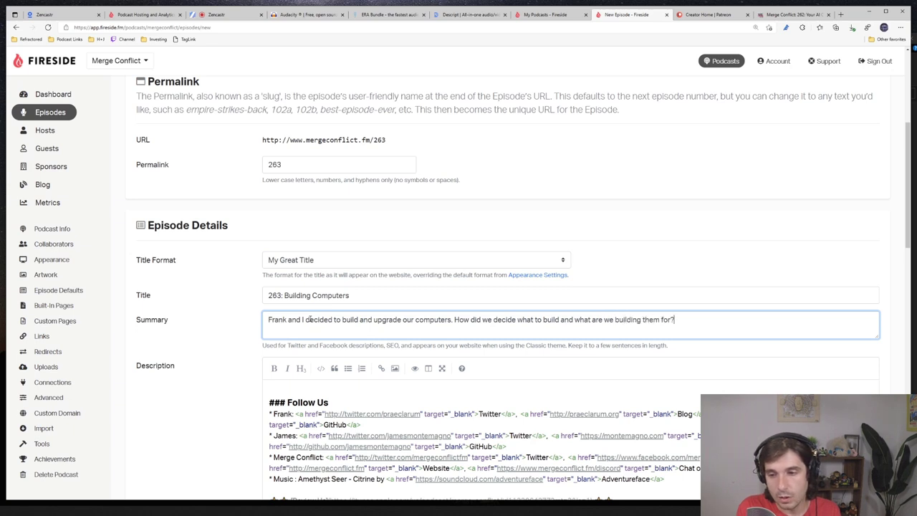
key("ctrl+a")
key("ctrl+c")
key("Tab")
key("ctrl+v")
key("Return")
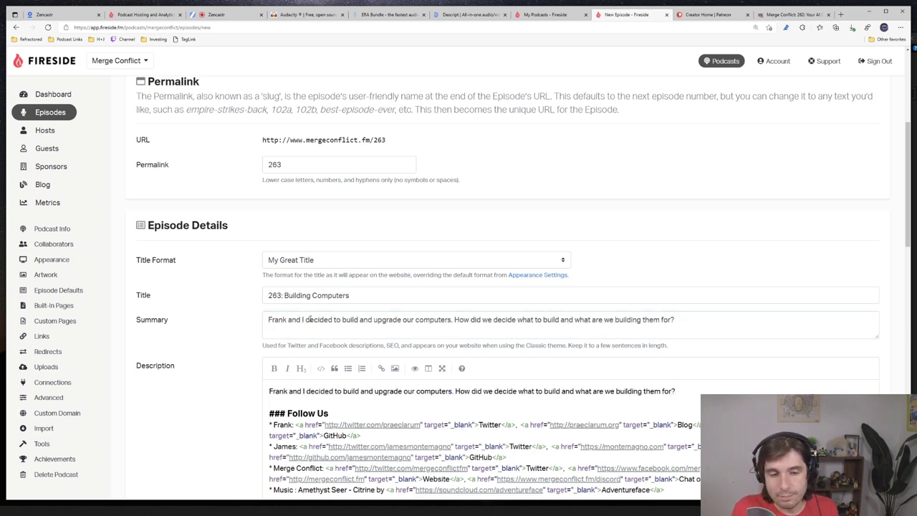
Set keywords and tags to computer, build, mobile, xamarin, desktop, linux, windows
scroll(352, 250, "down", 2)
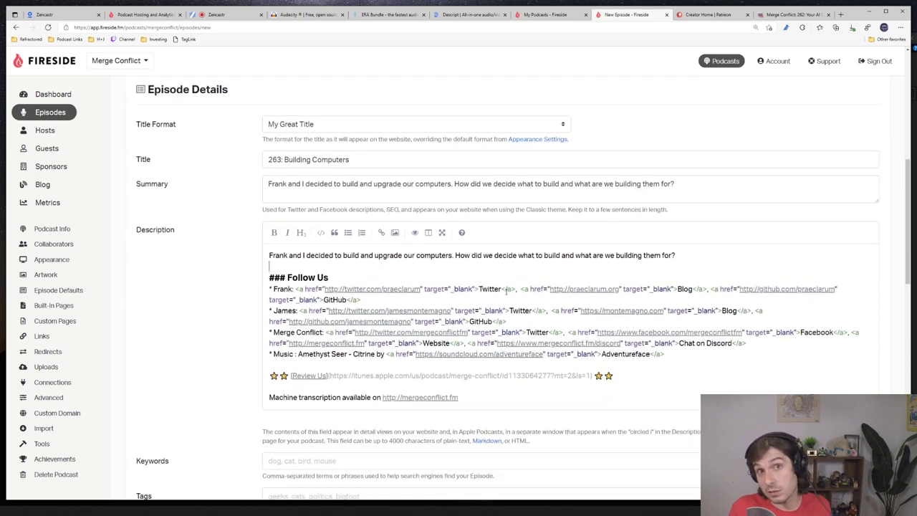
scroll(342, 286, "down", 1)
scroll(365, 308, "down", 1)
left_click(299, 324)
type("computer,")
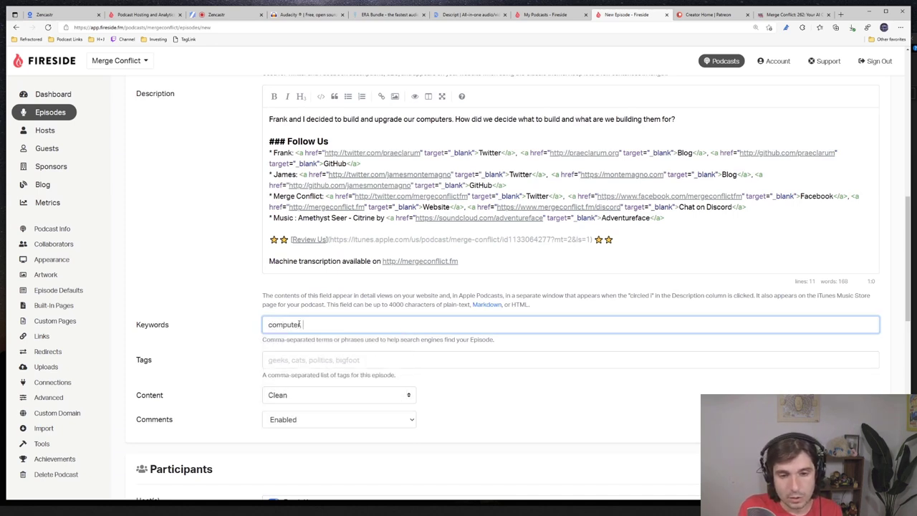
type(" build, mobile, xamarin, deskt")
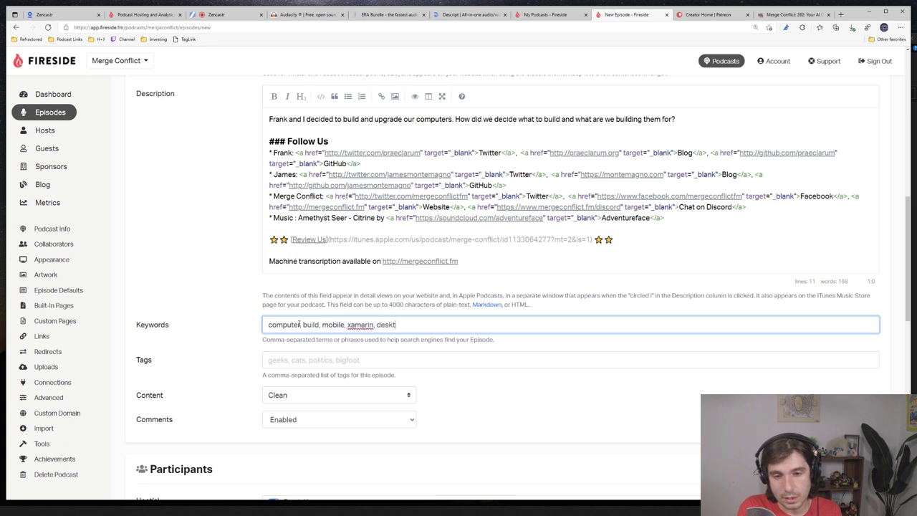
type("op, linux, windows")
key("ctrl+a")
key("ctrl+c")
key("Tab")
key("ctrl+v")
scroll(188, 288, "down", 4)
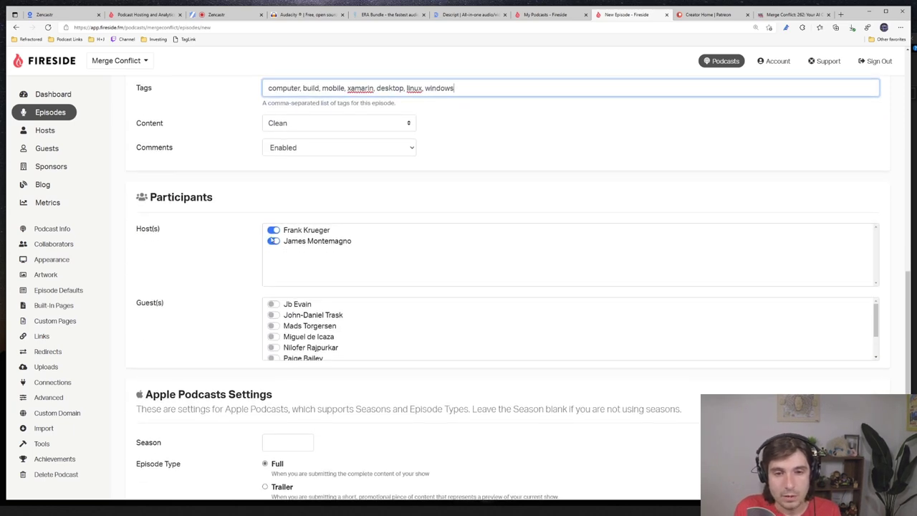
scroll(277, 244, "down", 3)
scroll(267, 254, "down", 3)
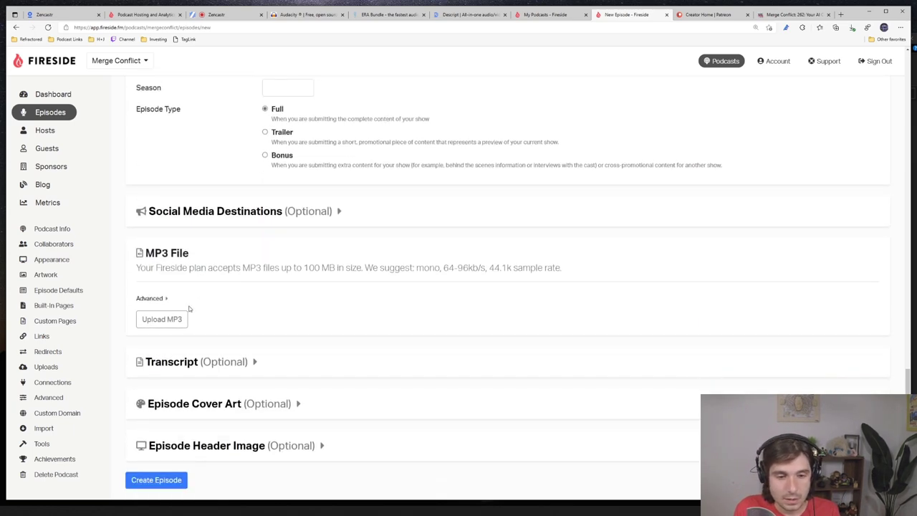
Create the episode and upload mergeconflict263 from the Episode 263 folder as its MP3
left_click(158, 484)
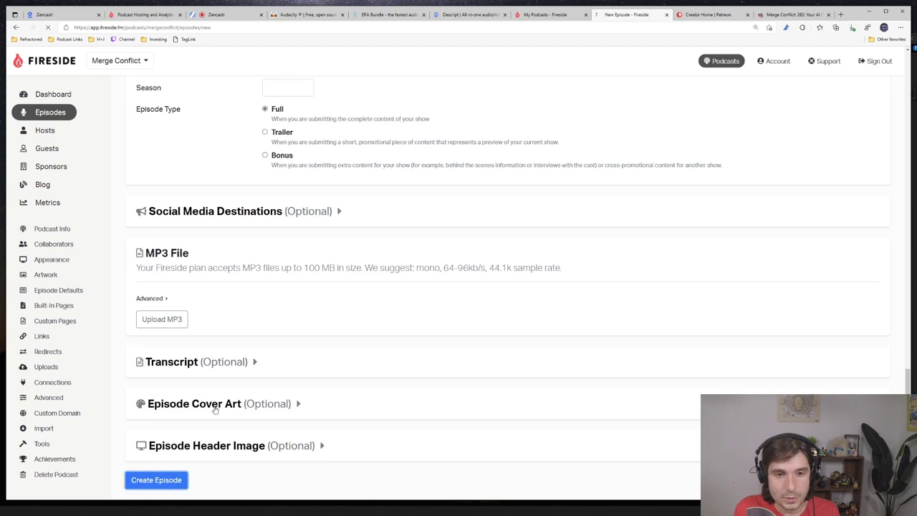
scroll(231, 357, "down", 15)
scroll(230, 356, "down", 1)
left_click(150, 319)
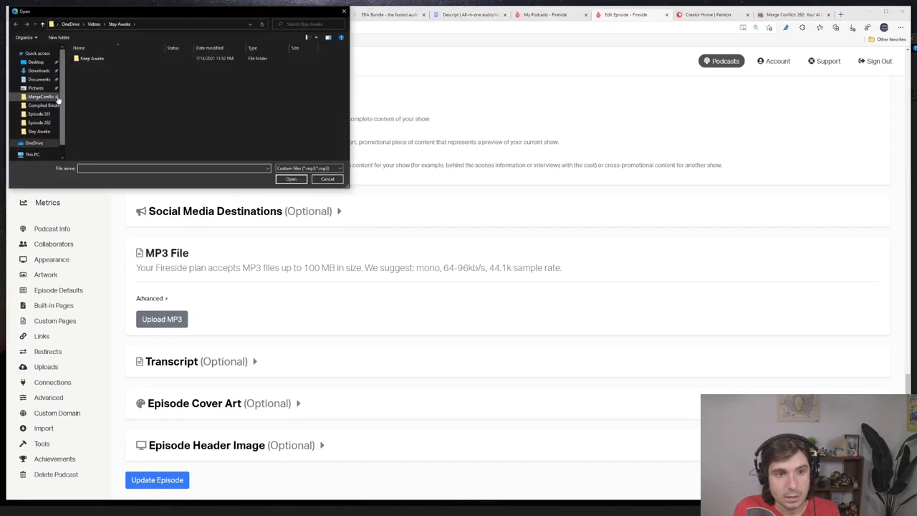
left_click(161, 24)
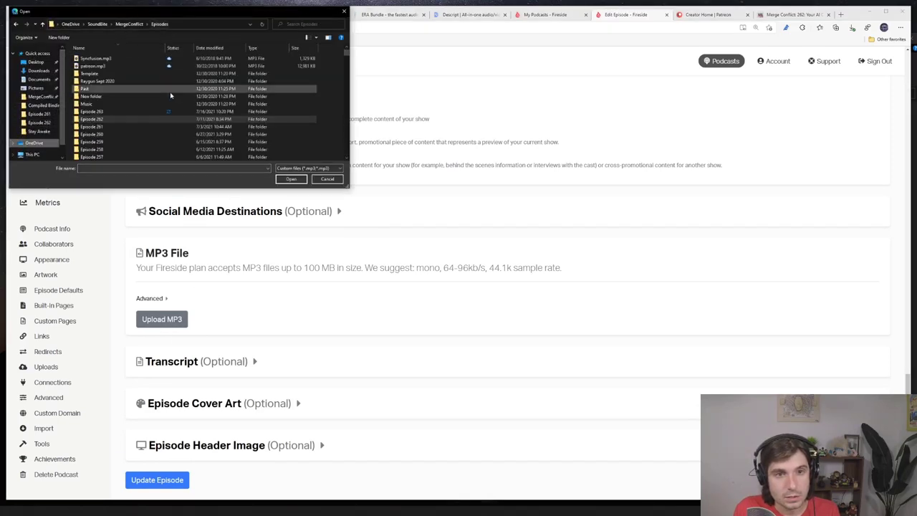
double_click(127, 115)
double_click(98, 65)
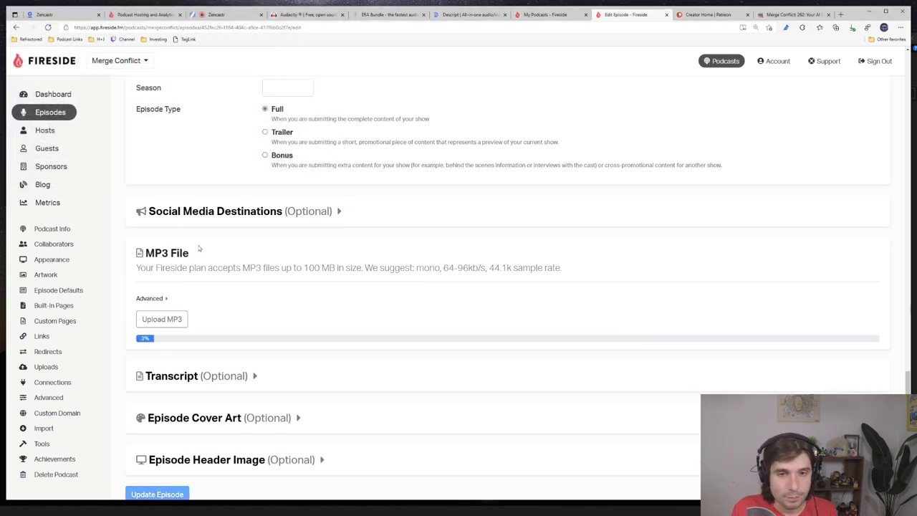
Expand the Transcript and Episode Header Image sections of the episode
scroll(199, 248, "down", 1)
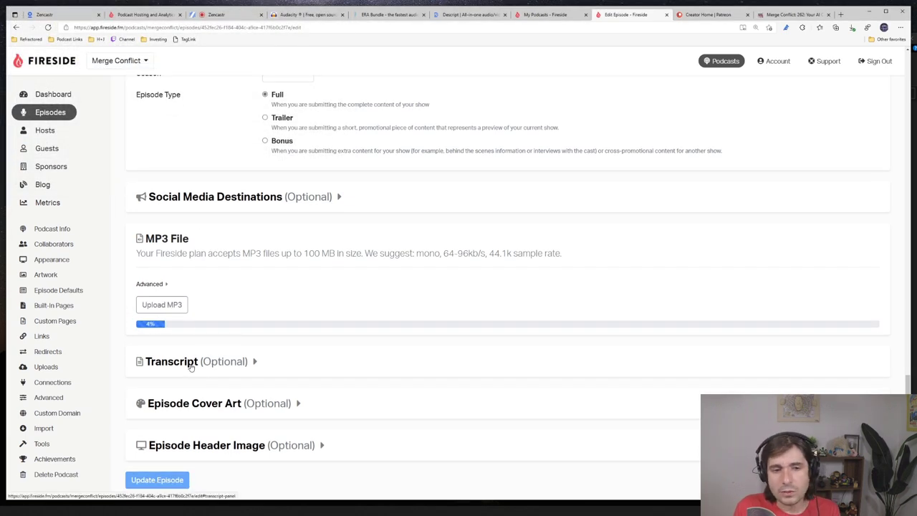
left_click(214, 362)
scroll(197, 387, "down", 1)
left_click(197, 403)
scroll(197, 403, "down", 1)
left_click(215, 346)
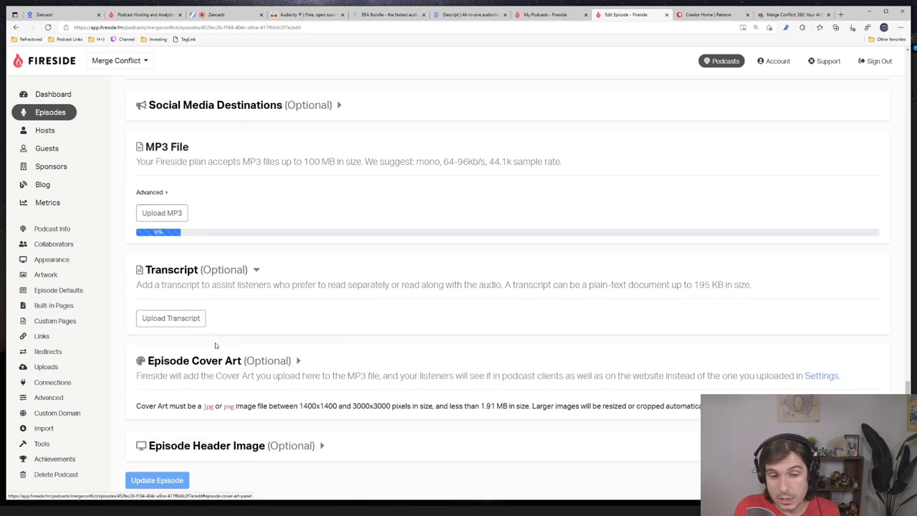
left_click(208, 438)
scroll(235, 427, "down", 1)
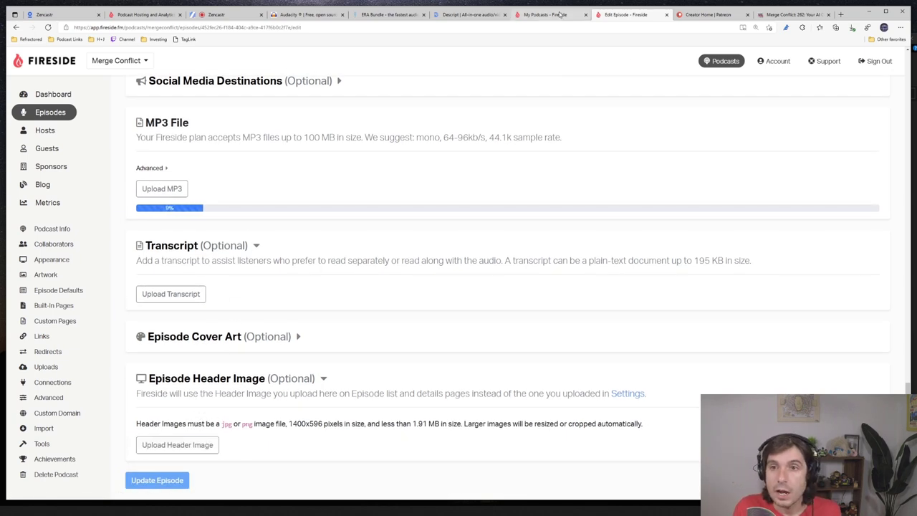
Create a new Patreon audio post titled '263: Building Computers' with an empty body
left_click(703, 18)
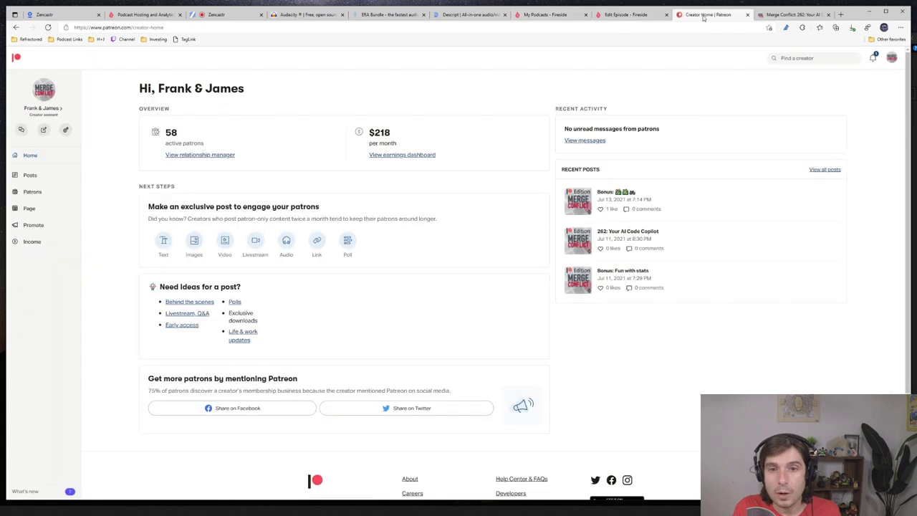
left_click(29, 176)
left_click(28, 191)
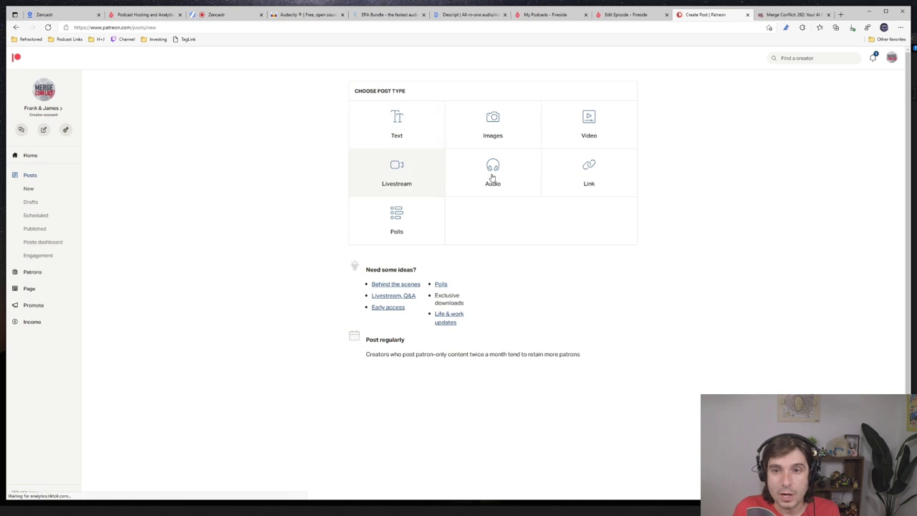
left_click(492, 176)
left_click(362, 301)
type("263: Buildi")
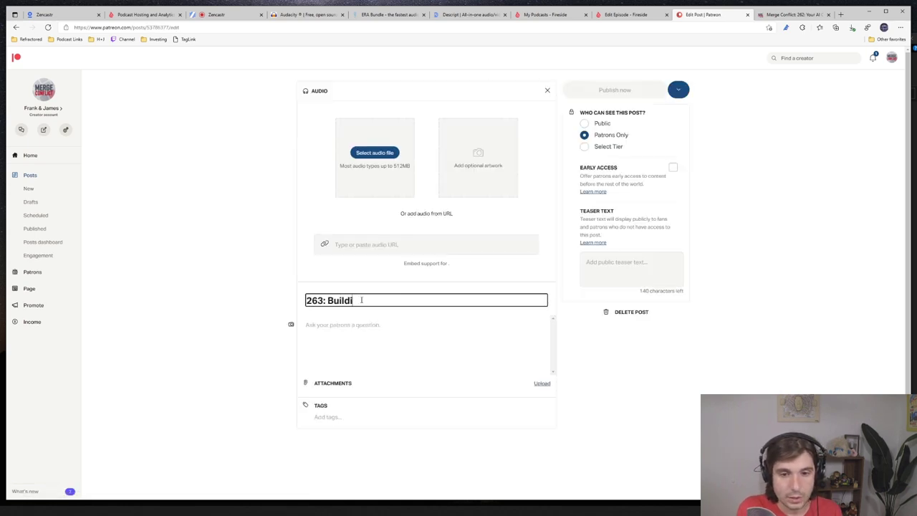
type("ng Computers")
left_click(352, 339)
key("ctrl+v")
key("ctrl+a")
key("BackSpace")
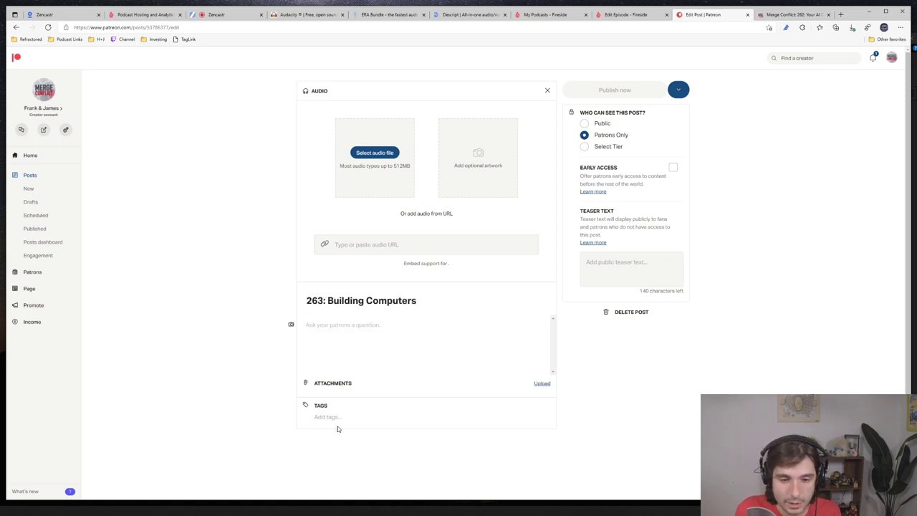
Tag the post 'podcast' and upload mergeconflict263 as its audio file
left_click(337, 418)
type("pod")
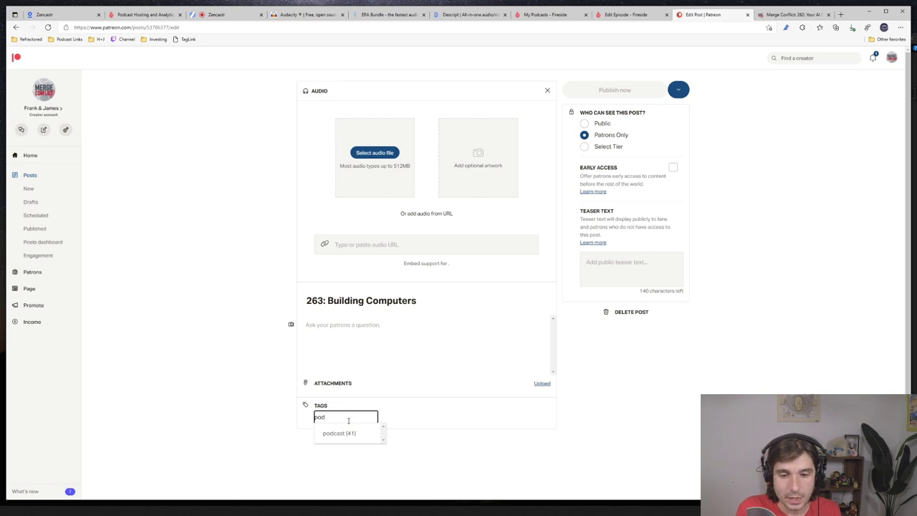
key("Return")
left_click(385, 153)
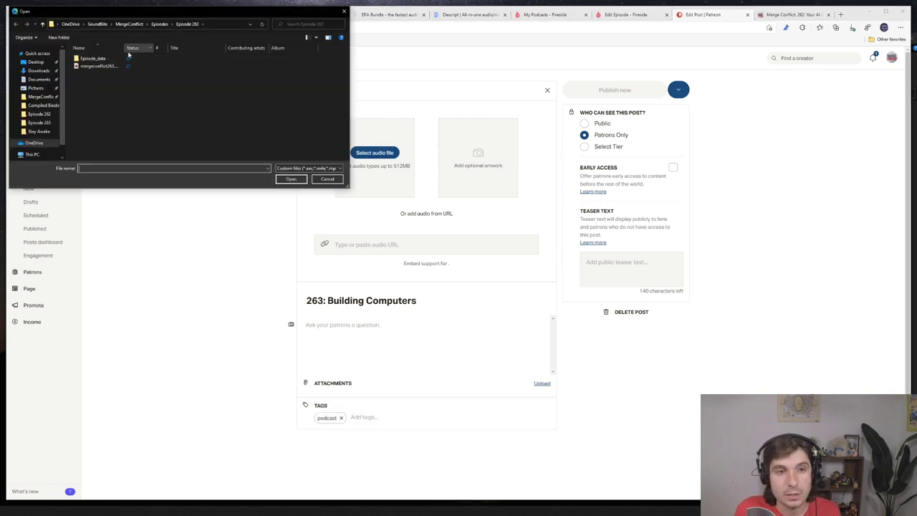
double_click(99, 66)
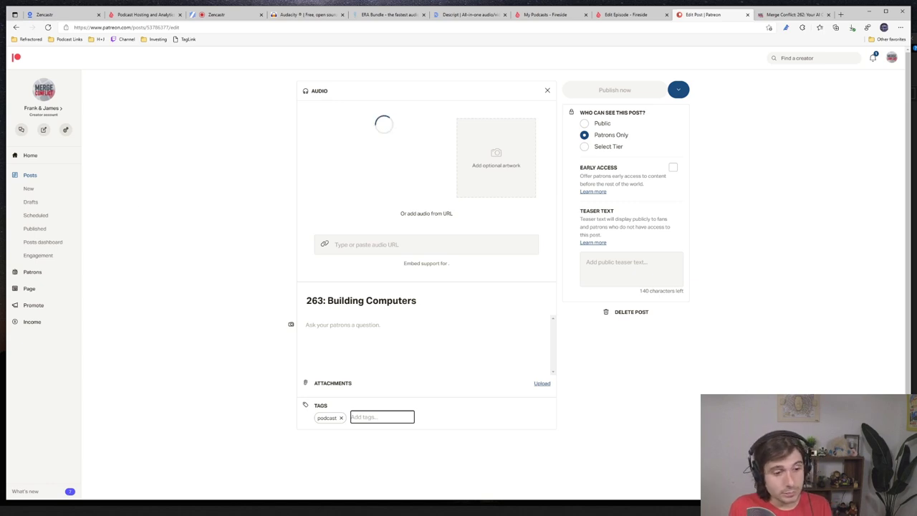
Clear the desktop and create a new Descript composition with the default name
key("alt+Tab")
left_click_drag(421, 198, 313, 105)
left_click(852, 10)
left_click(886, 11)
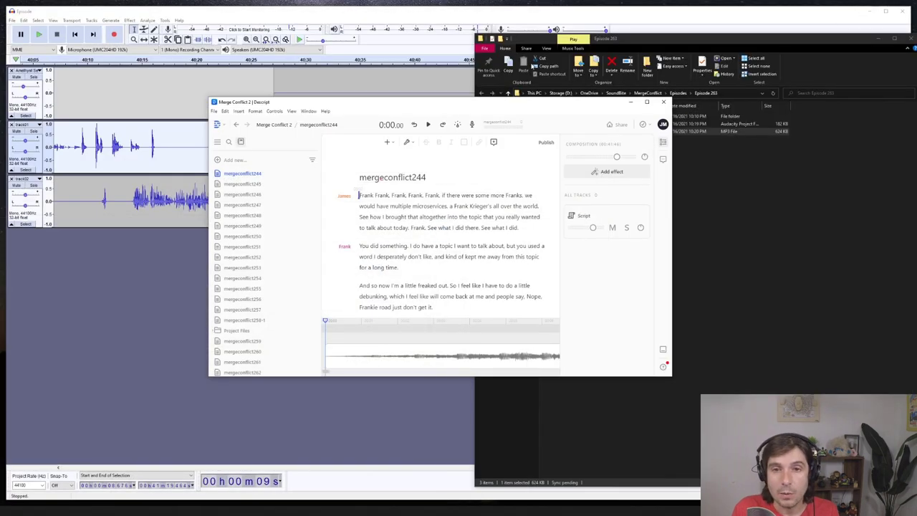
left_click(864, 6)
left_click(878, 37)
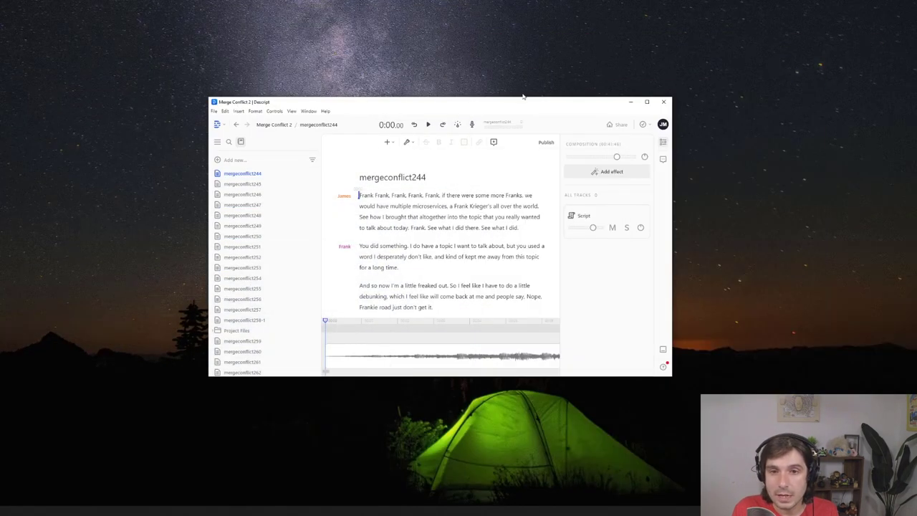
left_click(235, 160)
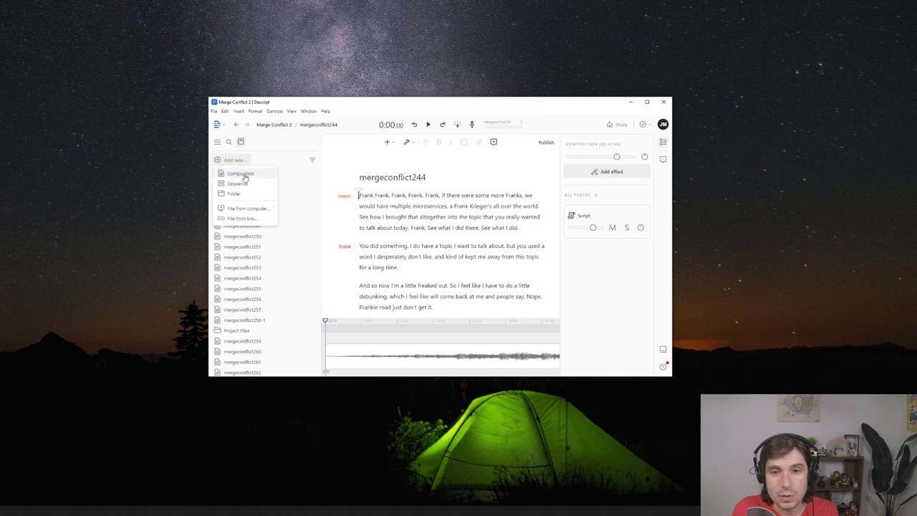
left_click(242, 174)
key("Return")
Add mergeconflict263.mp3 to the composition and transcribe it detecting 2 speakers
key("alt+Tab")
left_click_drag(584, 134, 421, 244)
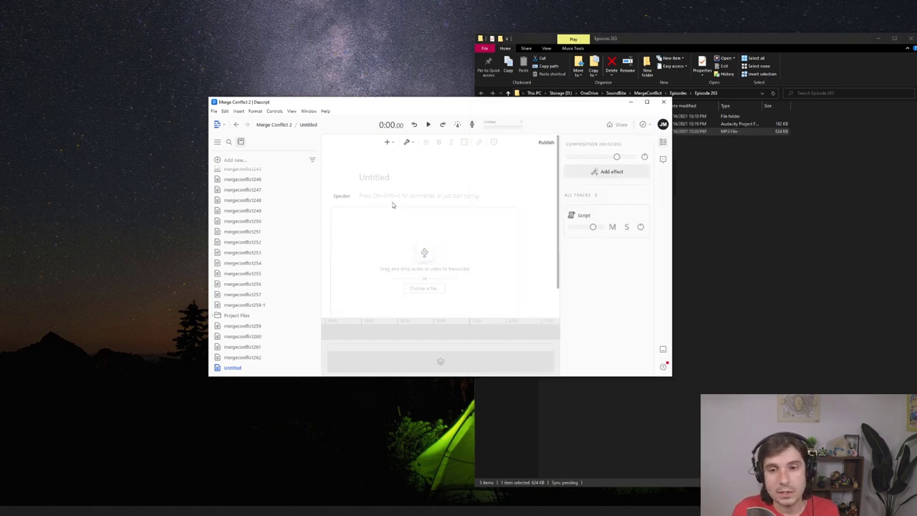
left_click_drag(374, 108, 259, 98)
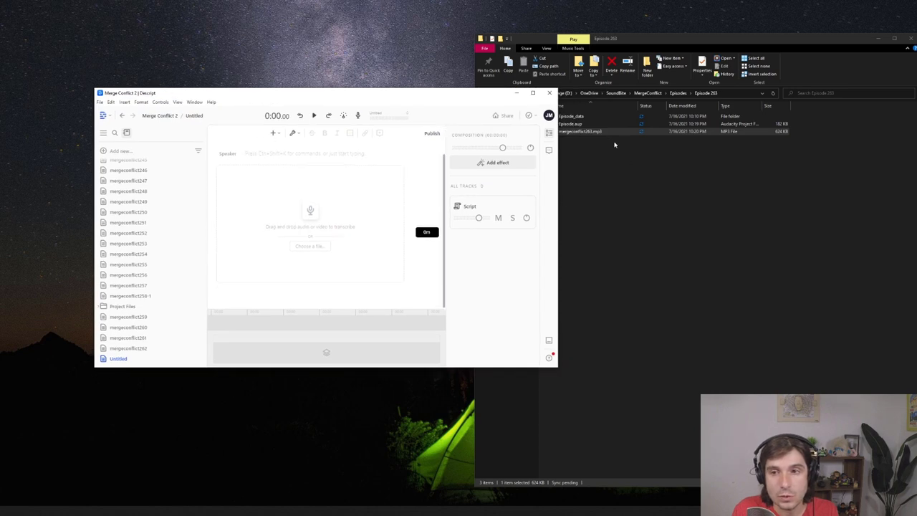
left_click_drag(666, 133, 310, 247)
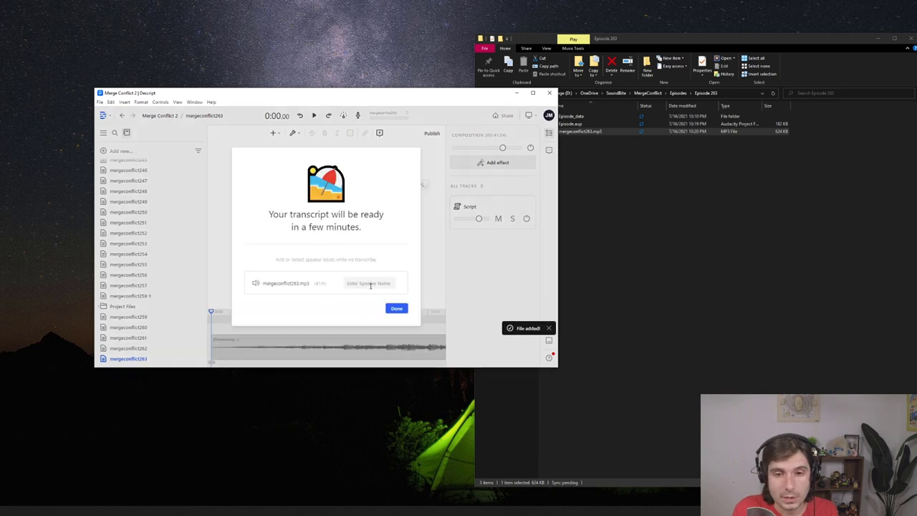
left_click(369, 286)
mouse_move(375, 324)
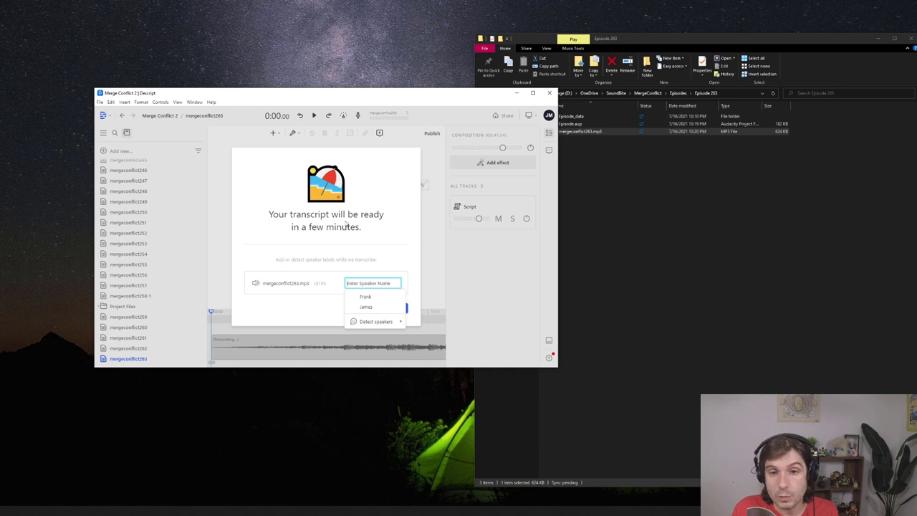
mouse_move(372, 326)
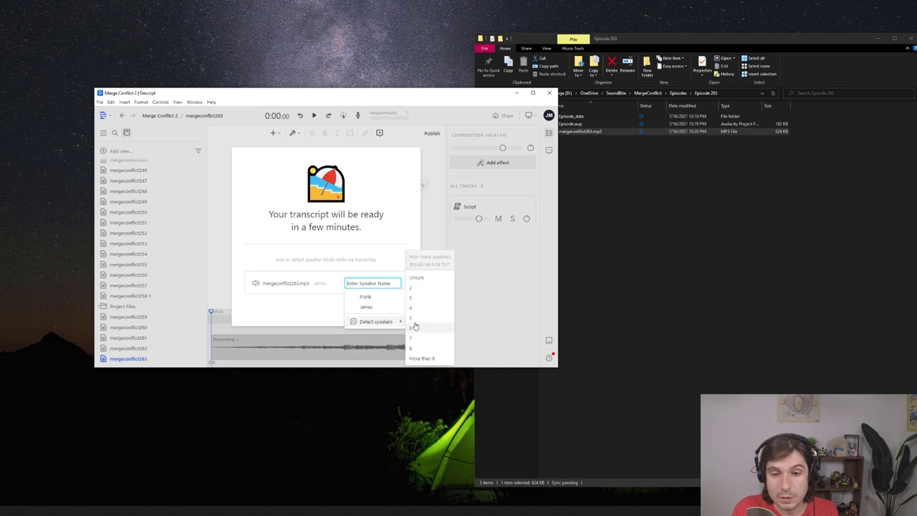
left_click(413, 289)
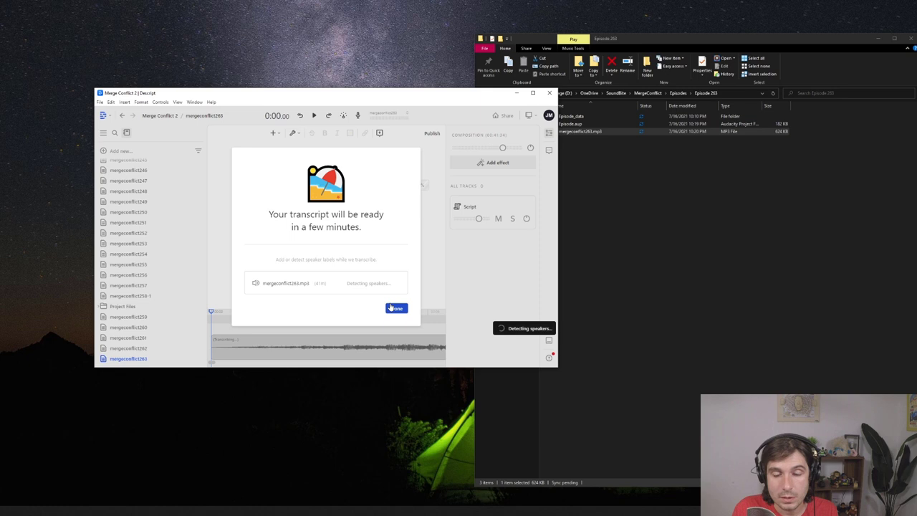
left_click(392, 309)
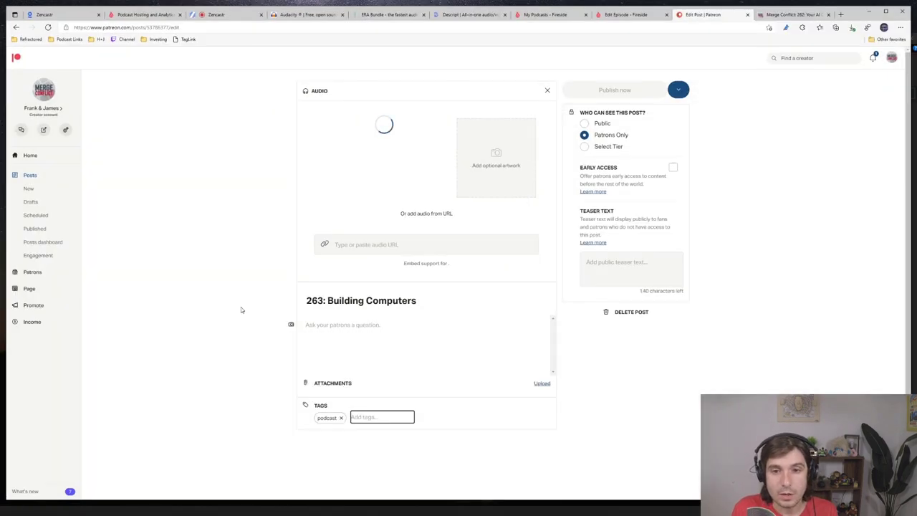
Monitor the Fireside, Patreon and Descript upload progress, ending on the Patreon post
left_click(626, 14)
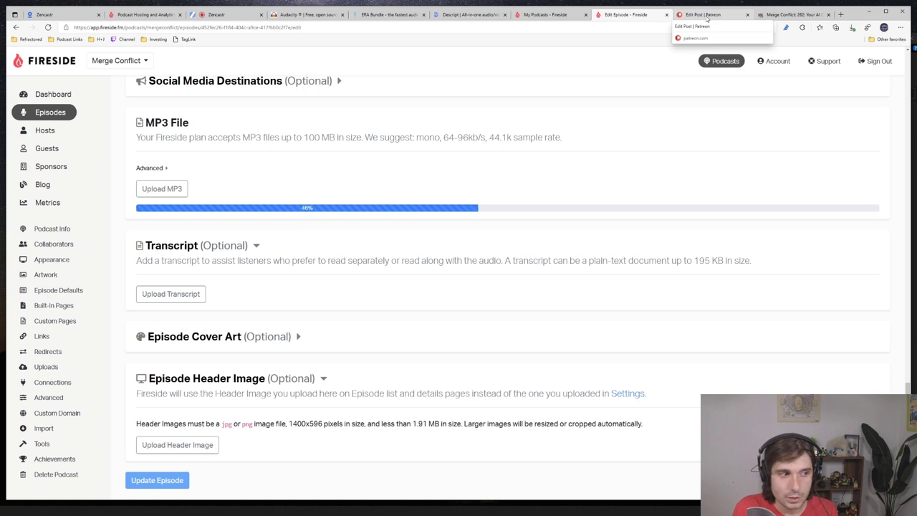
left_click(695, 20)
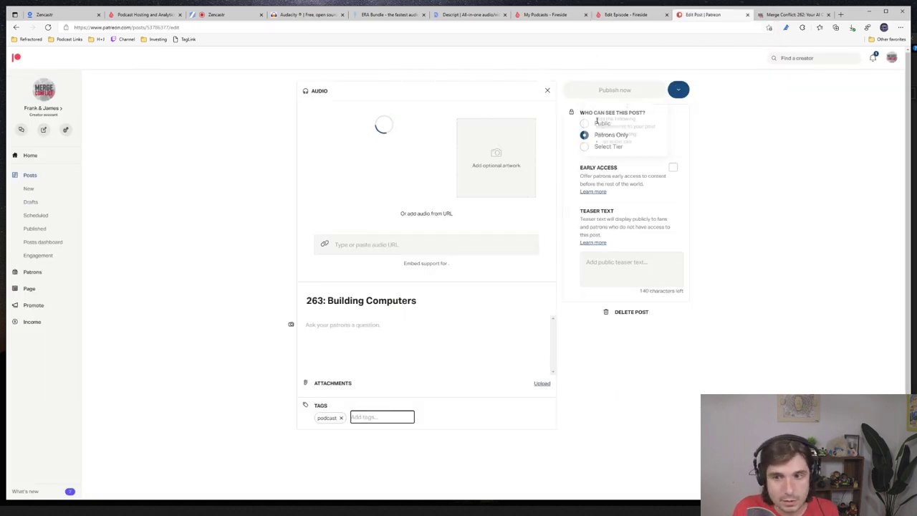
left_click(640, 15)
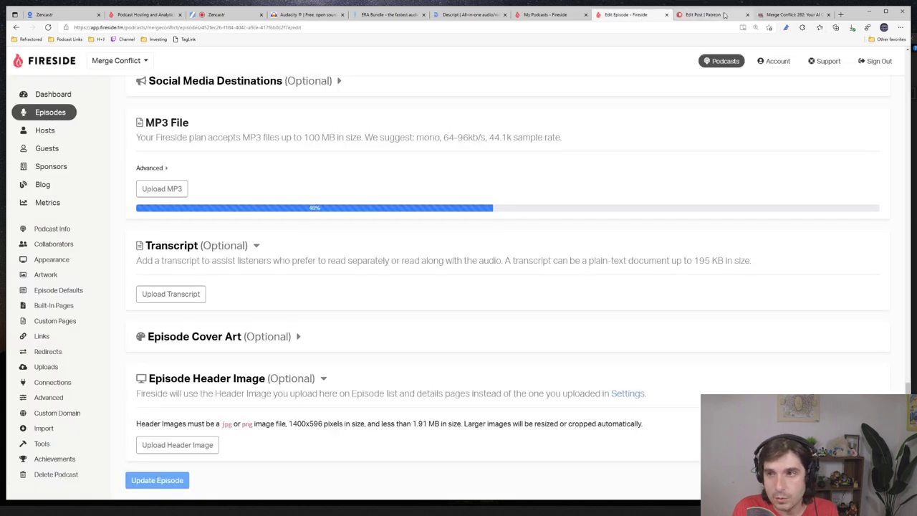
left_click(701, 14)
left_click(872, 11)
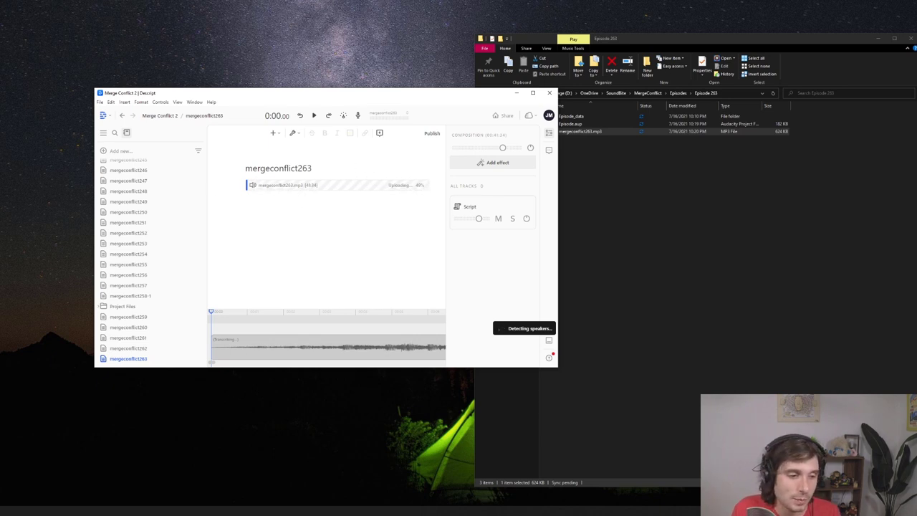
key("alt+Tab")
left_click(618, 20)
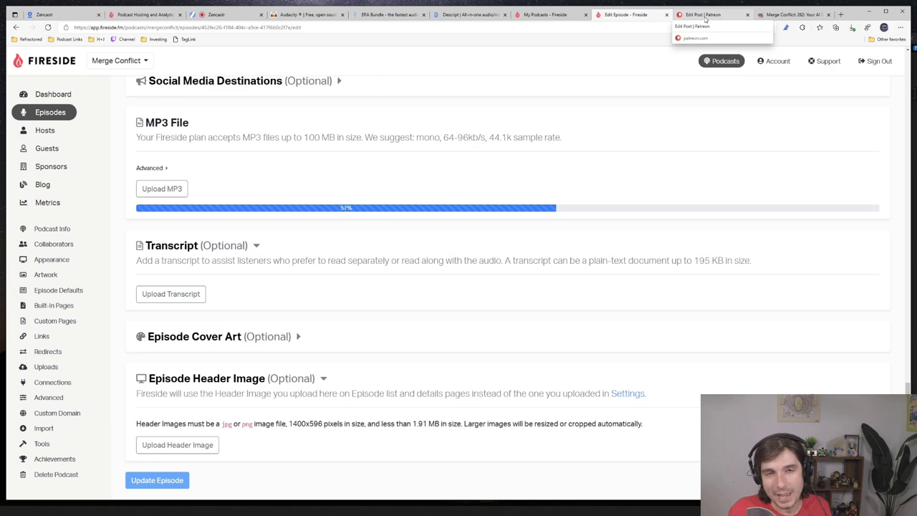
left_click(869, 12)
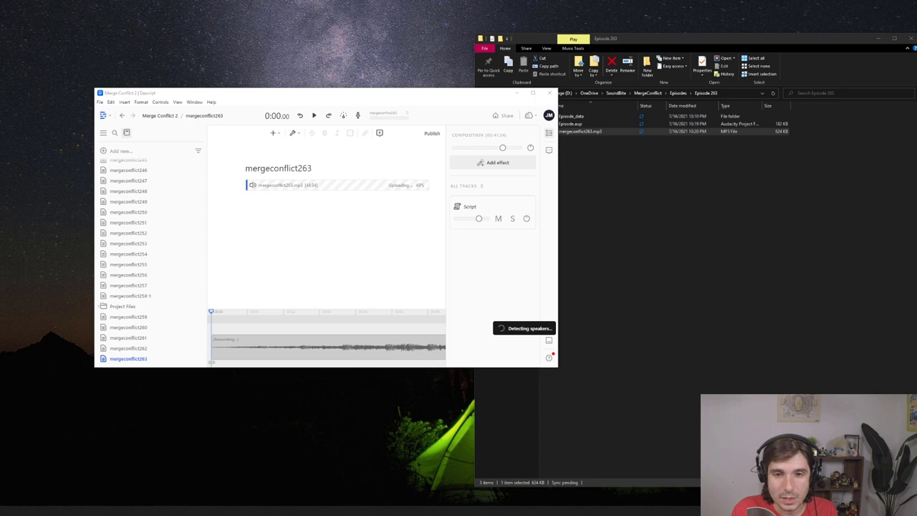
key("alt+Tab")
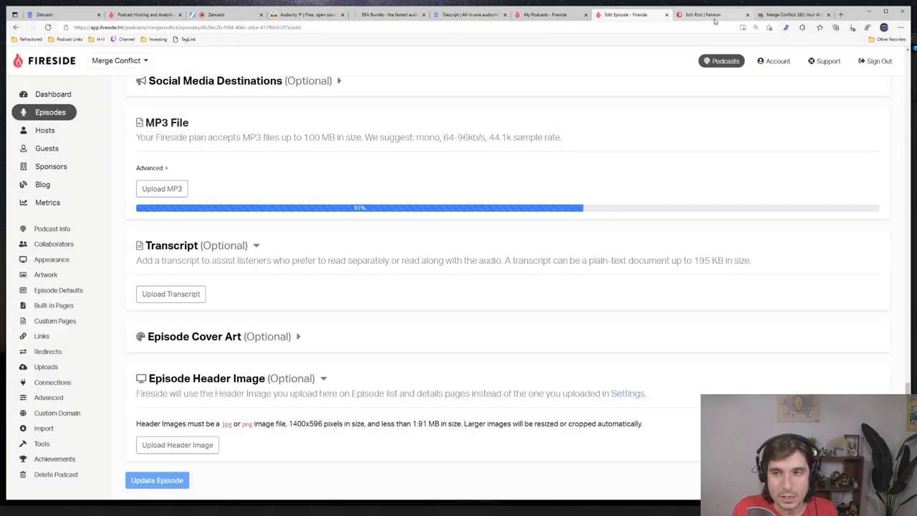
left_click(706, 15)
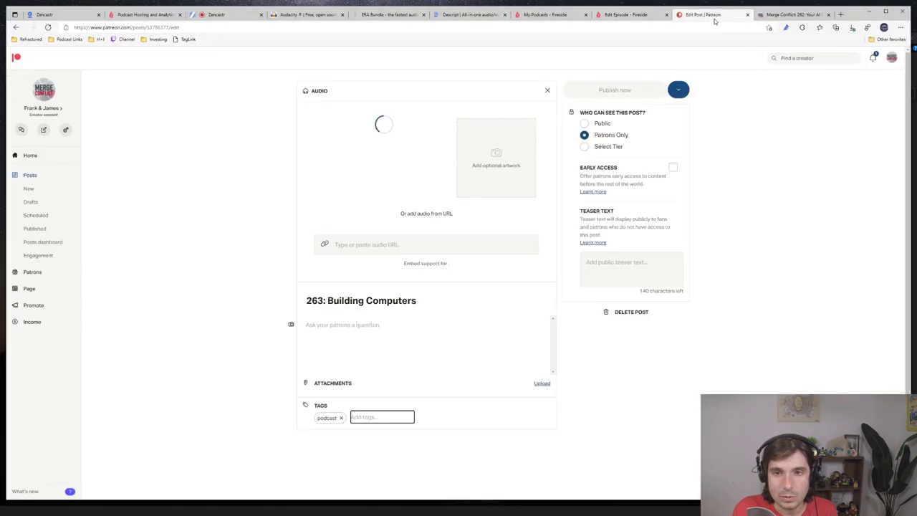
Save episode 263 with Update Episode once its MP3 upload completes
left_click(642, 15)
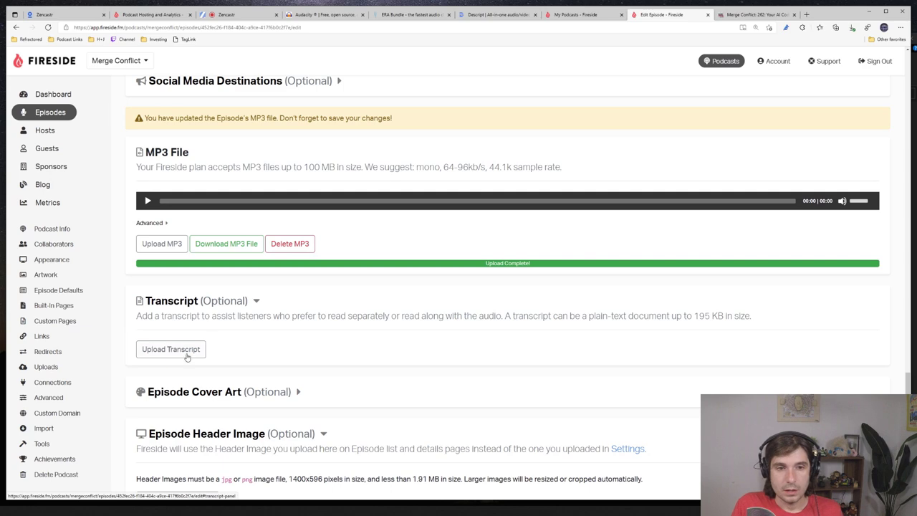
left_click(162, 480)
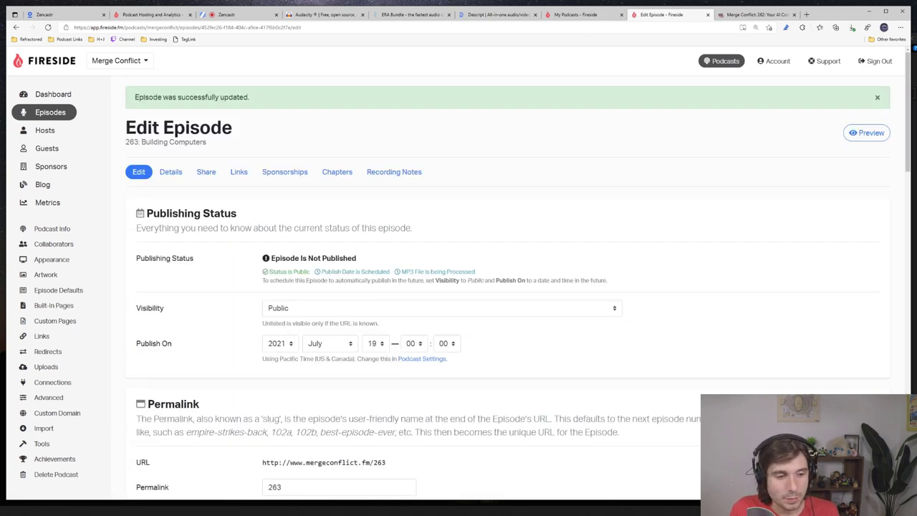
key("alt+Tab")
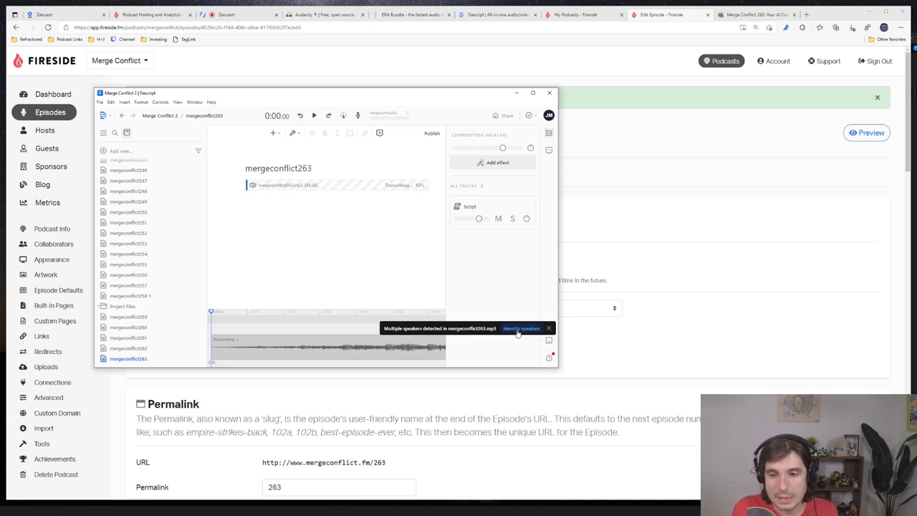
Assign each detected speaker clip to a host's name, then enlarge the Descript window
left_click(522, 329)
left_click(814, 65)
left_click(885, 12)
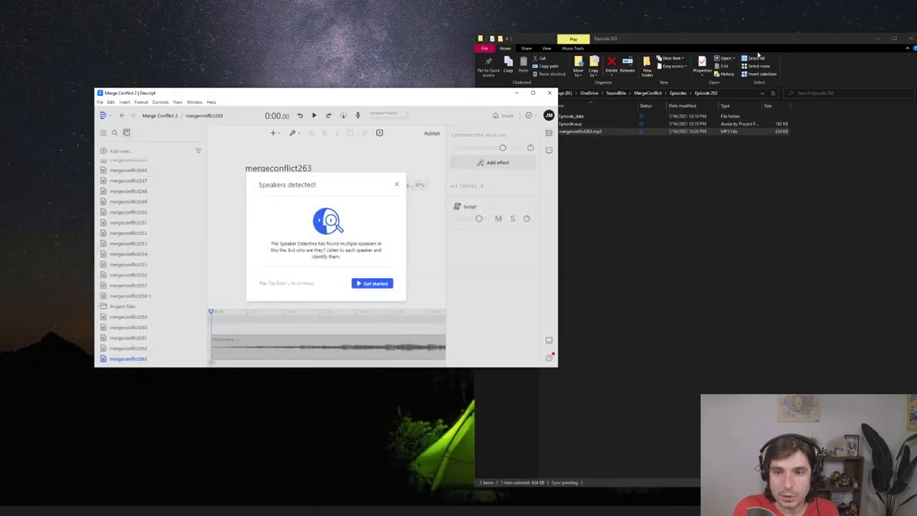
left_click(879, 38)
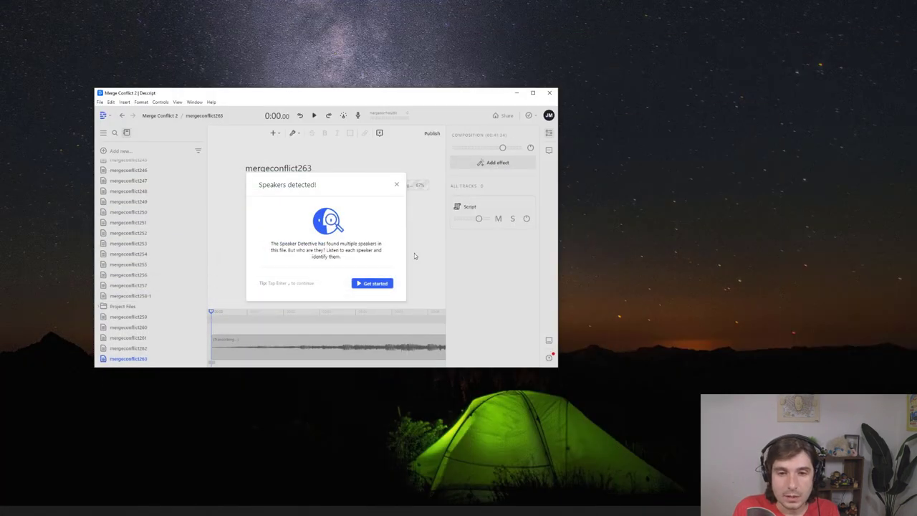
left_click(377, 281)
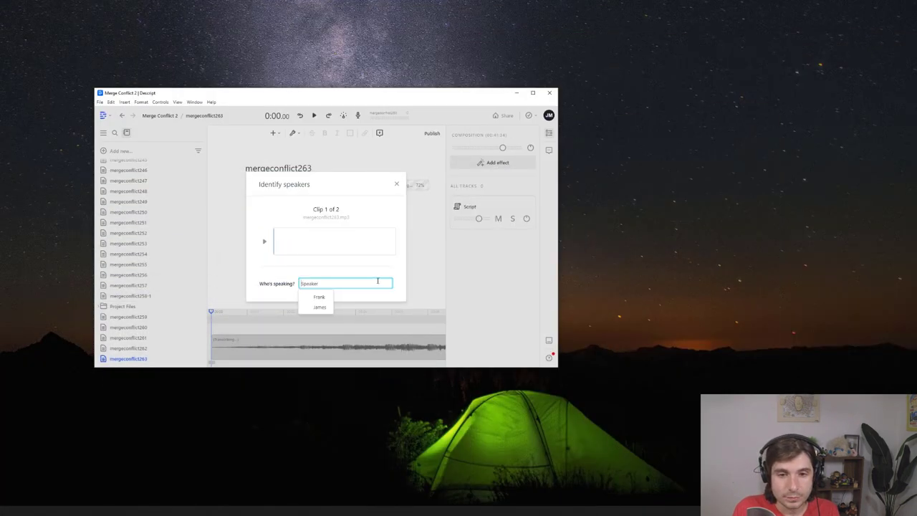
left_click(325, 300)
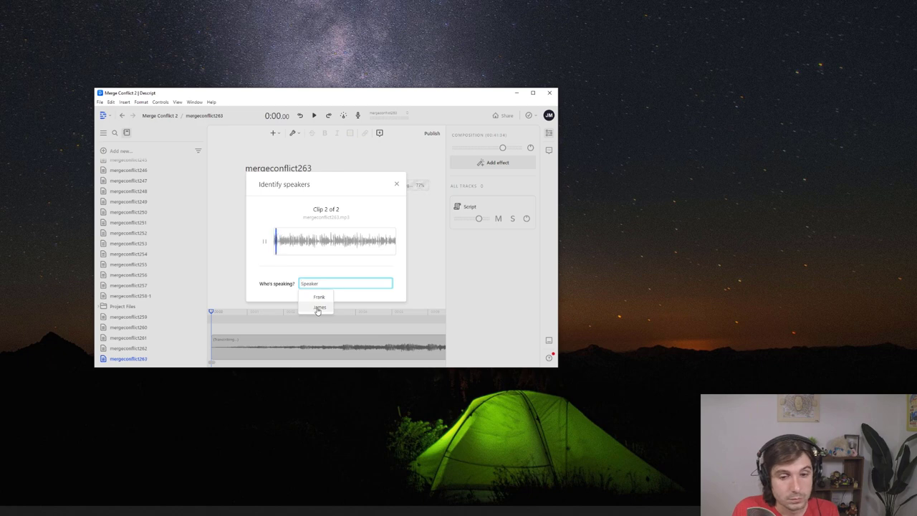
left_click(319, 308)
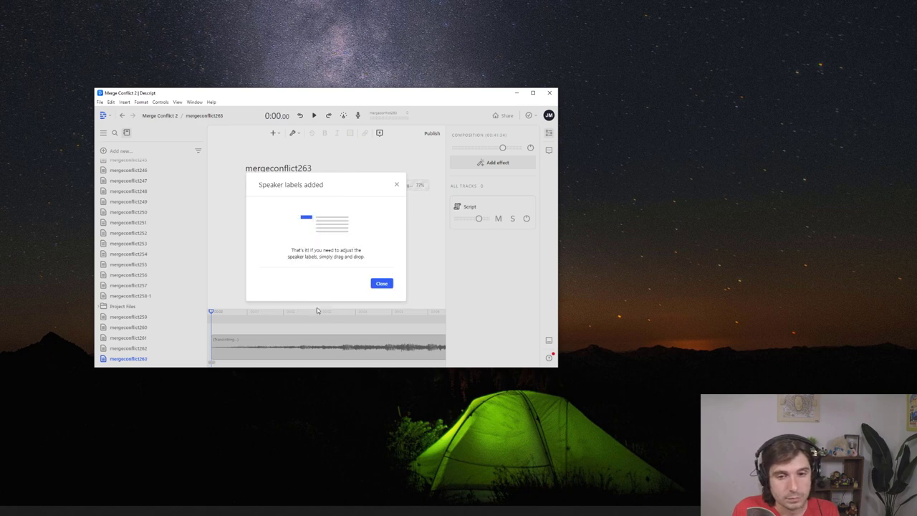
left_click(378, 285)
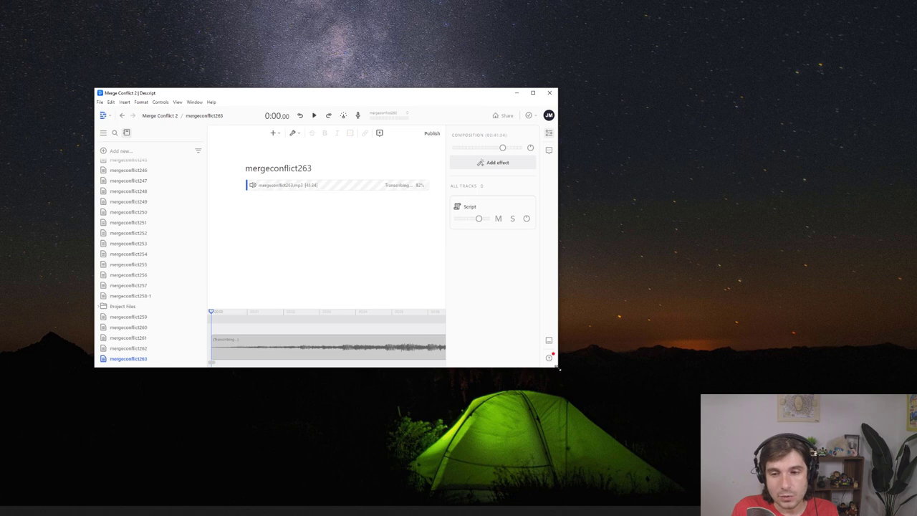
left_click_drag(558, 367, 728, 436)
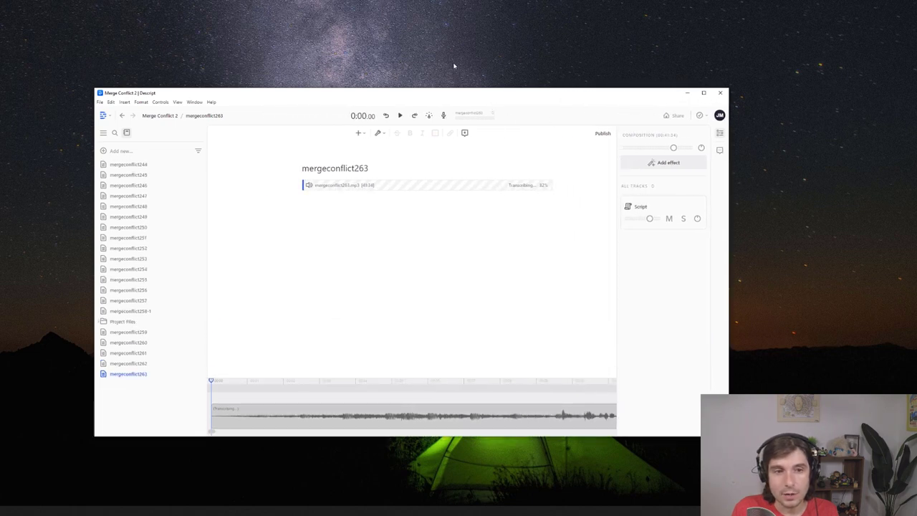
left_click_drag(431, 92, 398, 71)
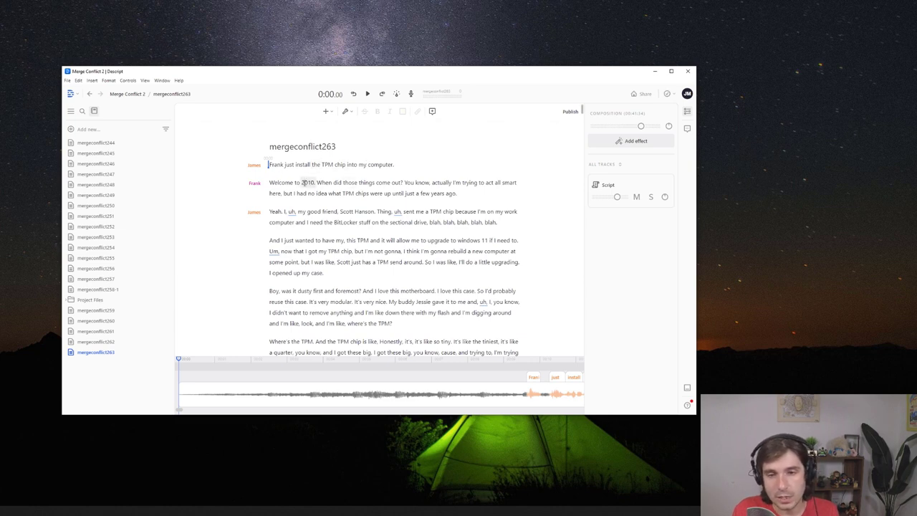
Review the transcript and browse Descript's export options, including the audiogram settings
scroll(302, 170, "down", 10)
scroll(330, 251, "up", 8)
scroll(333, 250, "up", 2)
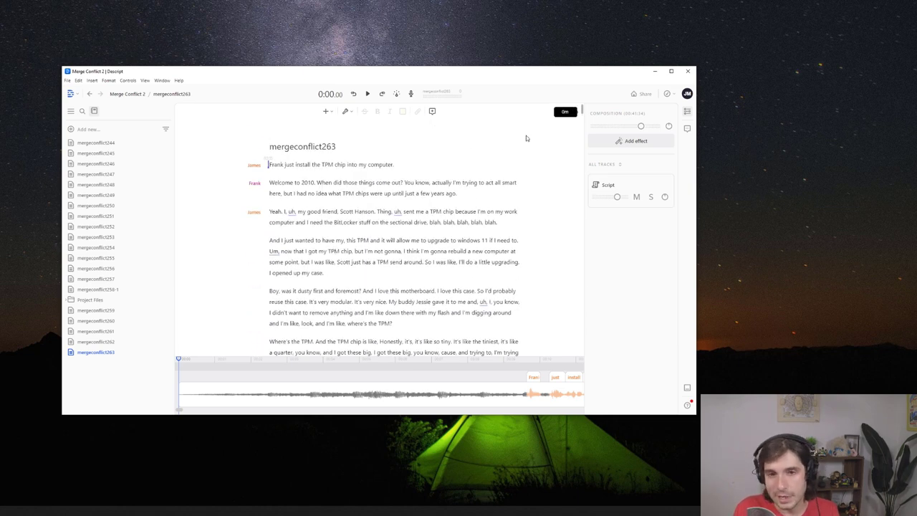
left_click_drag(269, 164, 395, 164)
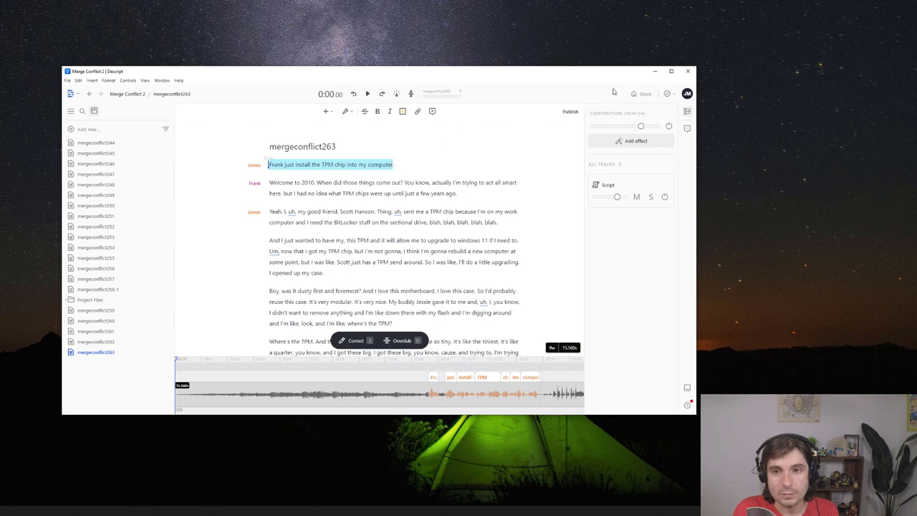
left_click(642, 97)
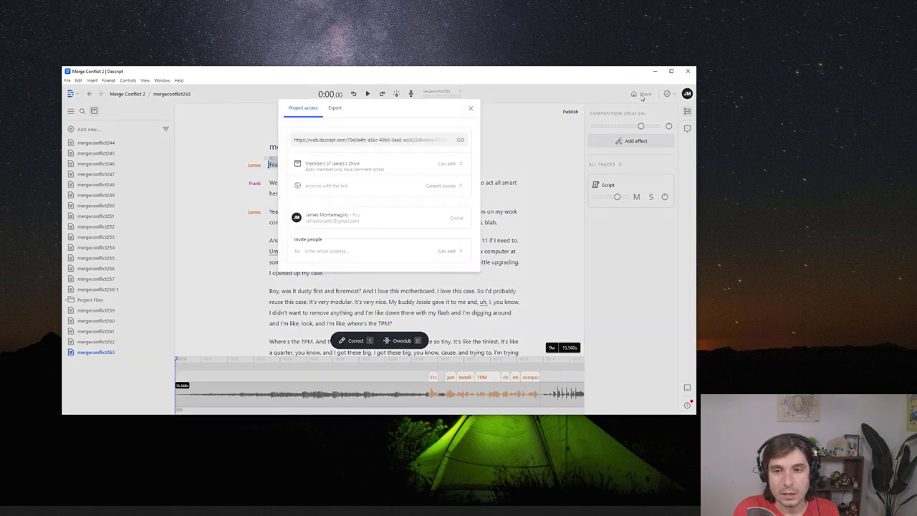
left_click(334, 107)
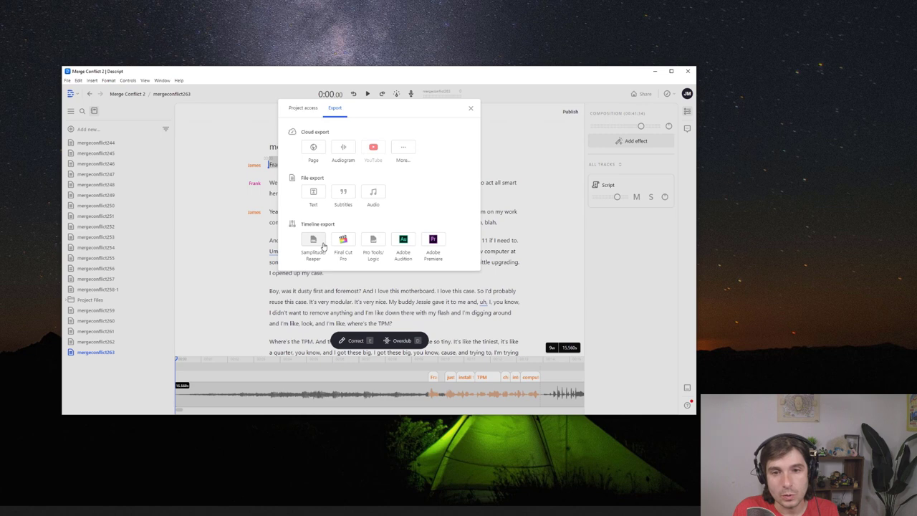
left_click(343, 148)
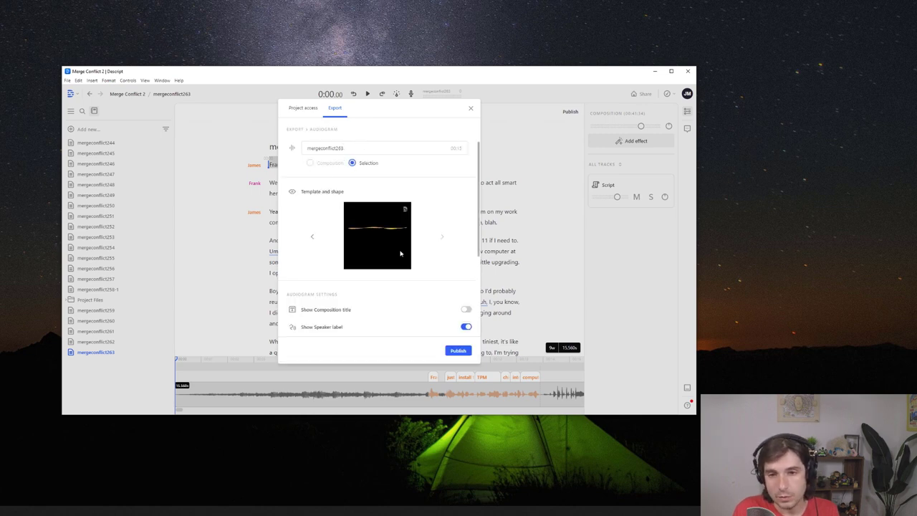
left_click(471, 110)
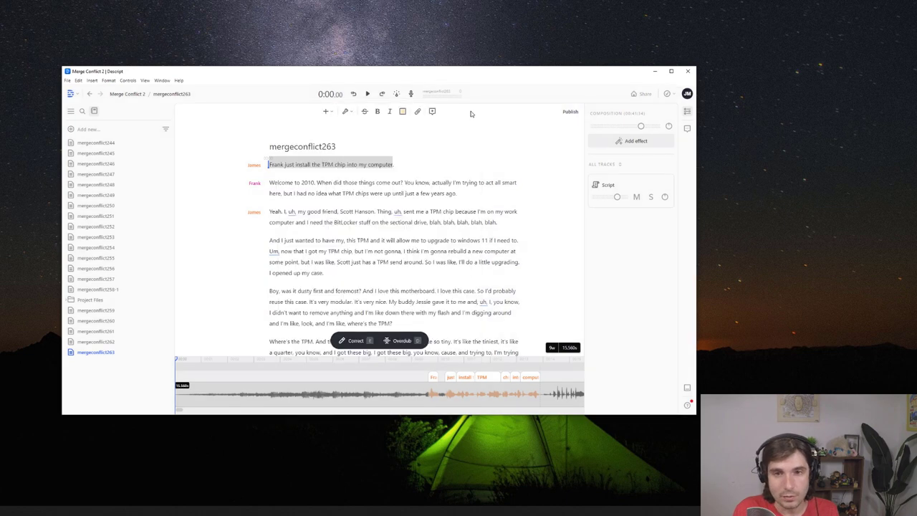
Export the transcript as Rich Text Format mergeconflict263.rtf into the Episode 263 folder
left_click(643, 94)
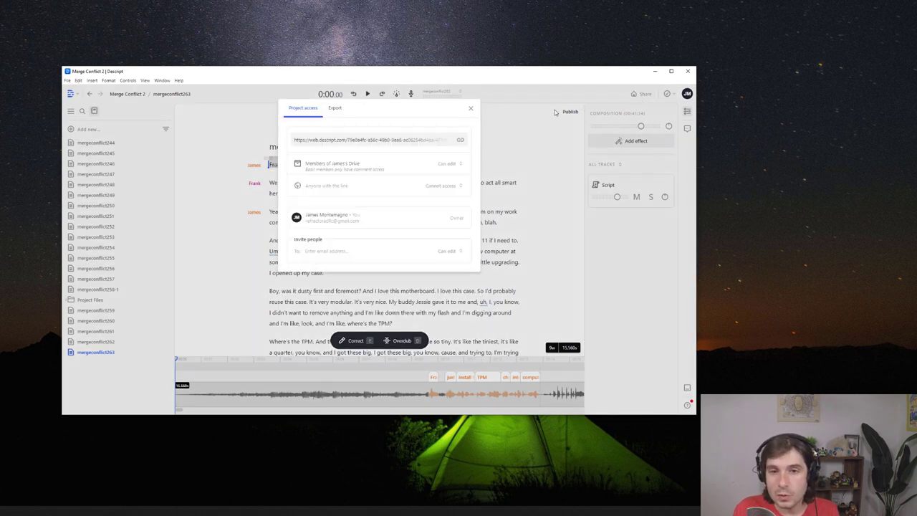
left_click(342, 110)
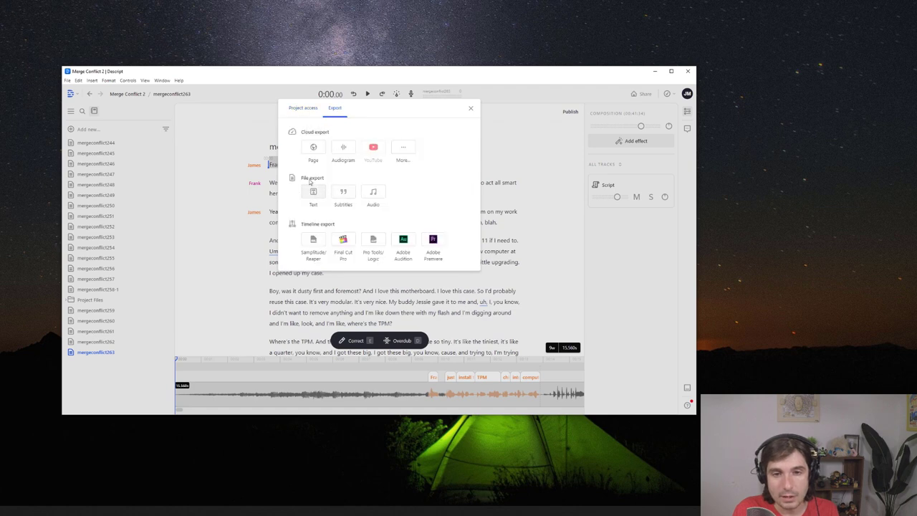
left_click(310, 194)
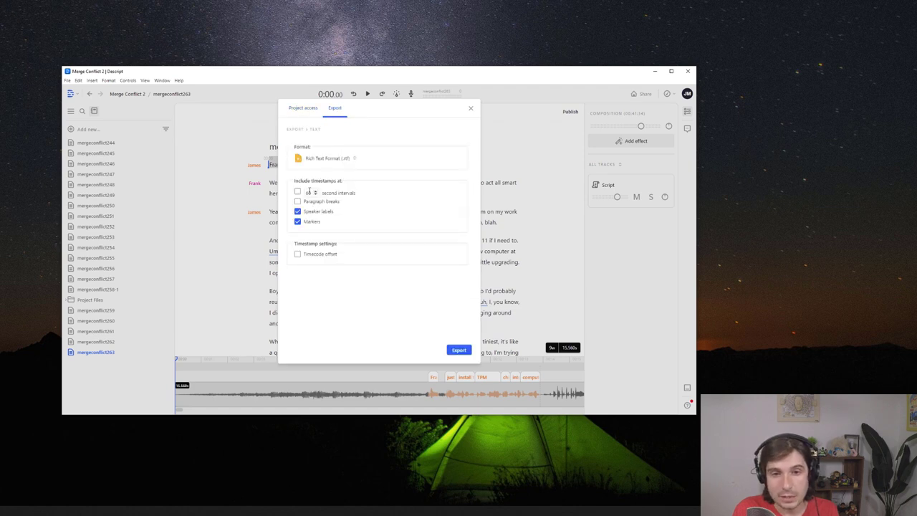
left_click(304, 108)
left_click(334, 109)
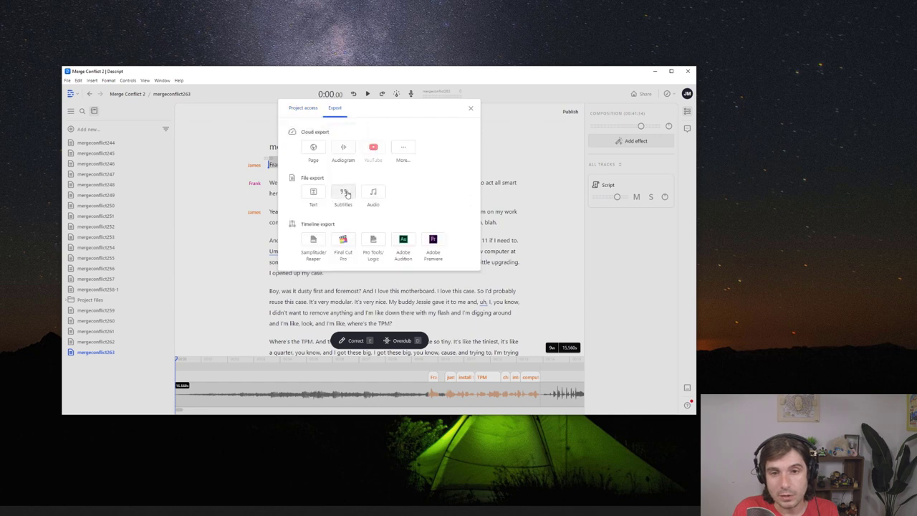
left_click(346, 194)
left_click(304, 108)
left_click(335, 108)
left_click(311, 192)
left_click(463, 351)
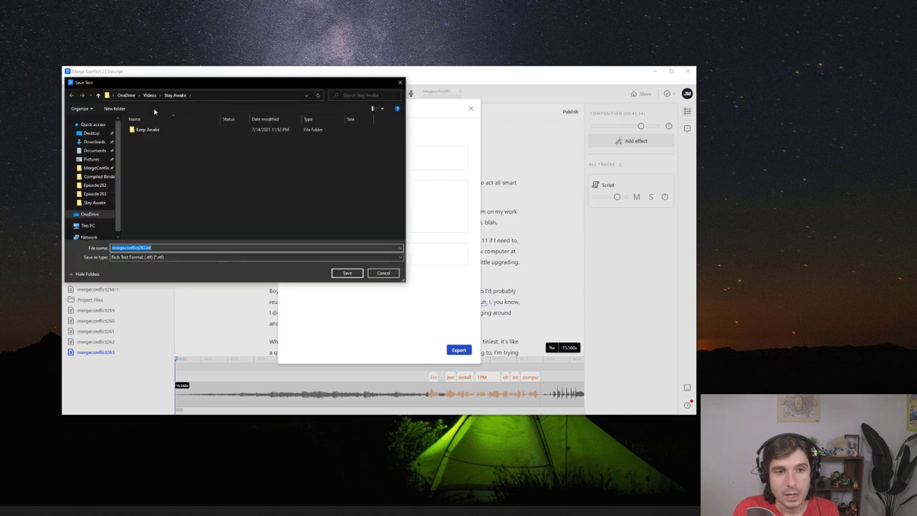
left_click(95, 193)
left_click(348, 273)
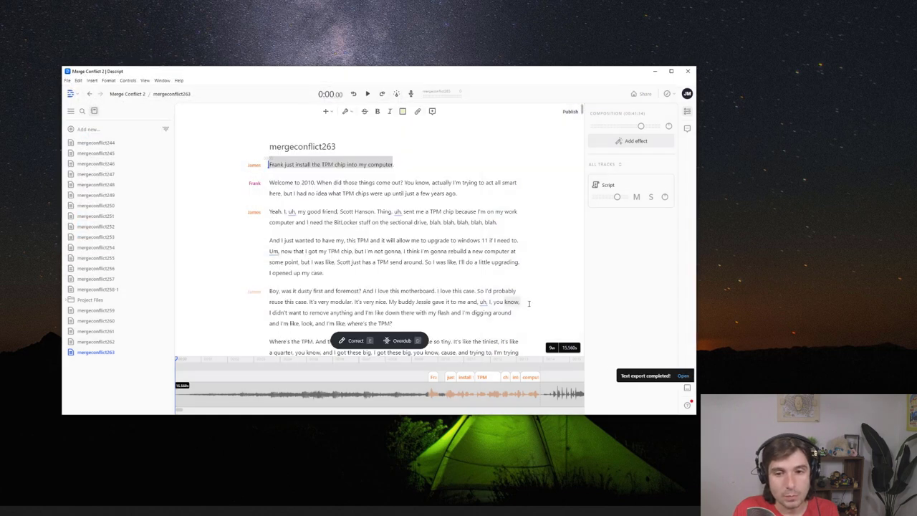
Open the exported transcript from its folder in Word, maximized to full screen
left_click(674, 378)
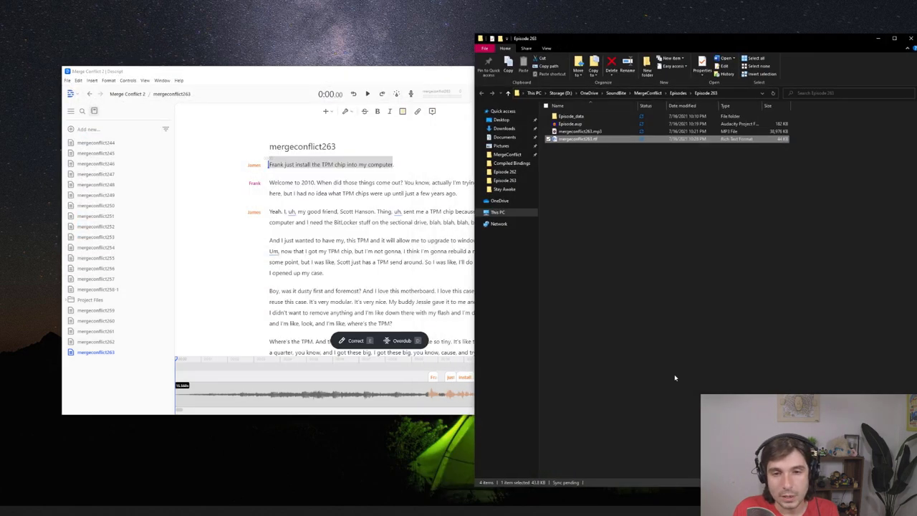
double_click(581, 139)
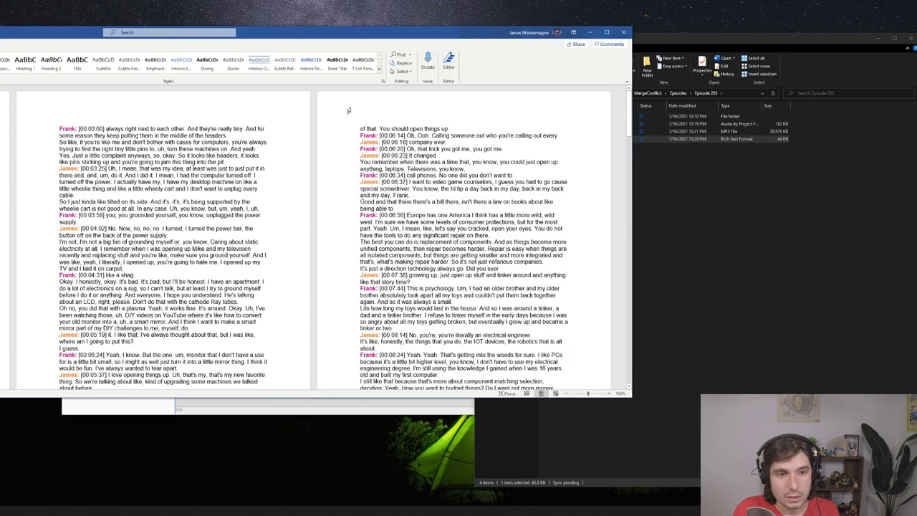
double_click(19, 33)
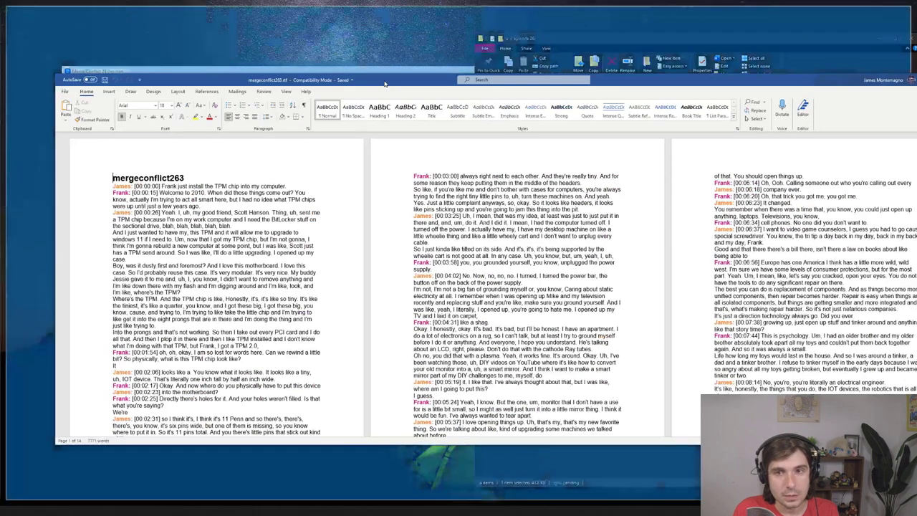
scroll(455, 279, "down", 10)
scroll(455, 280, "up", 15)
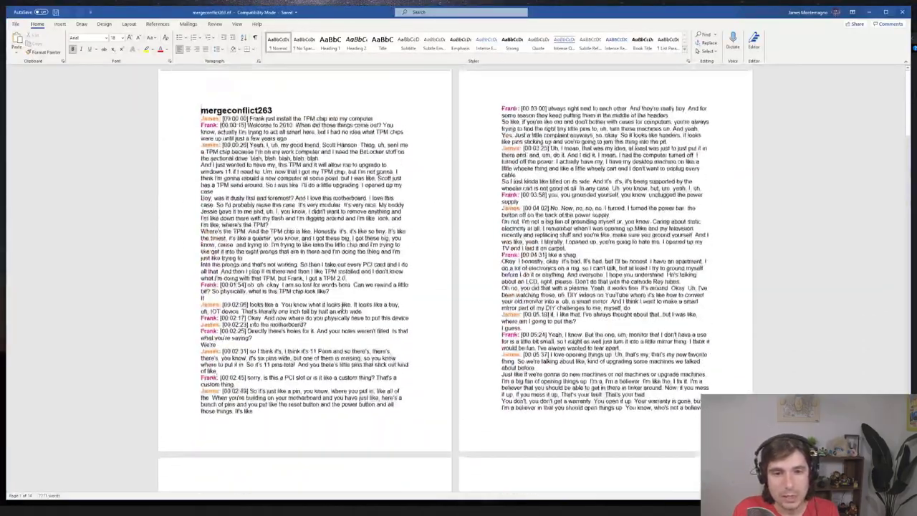
Save the transcript as plain-text mergeconflict263.txt, accept the conversion, and close Descript
left_click(17, 24)
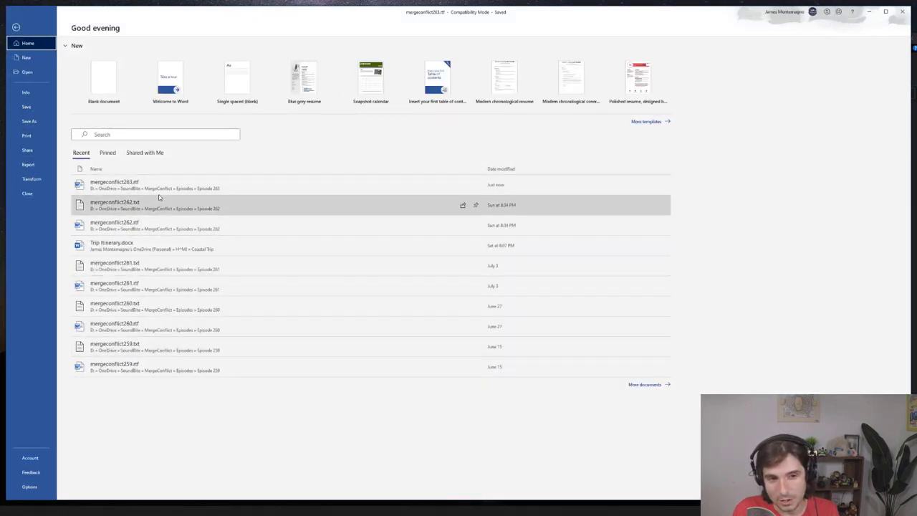
left_click(28, 165)
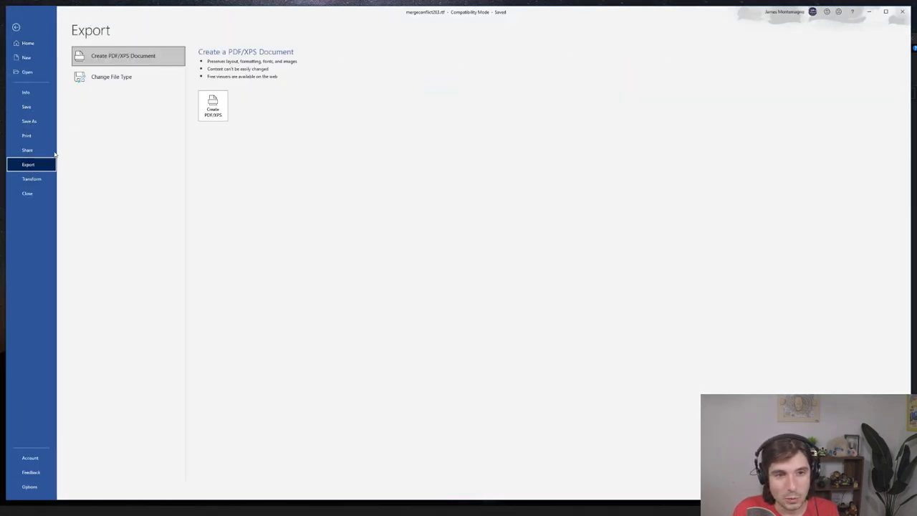
left_click(122, 76)
left_click(243, 129)
left_click(213, 175)
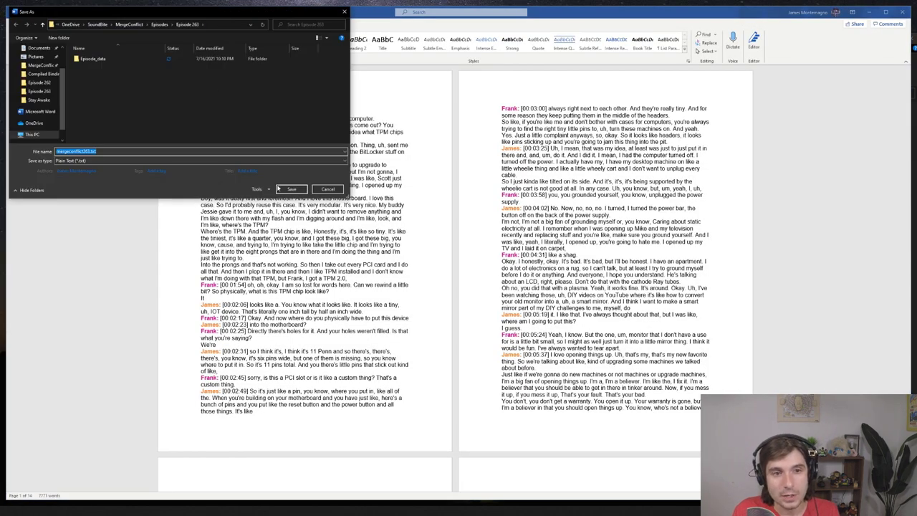
left_click(289, 189)
left_click(508, 310)
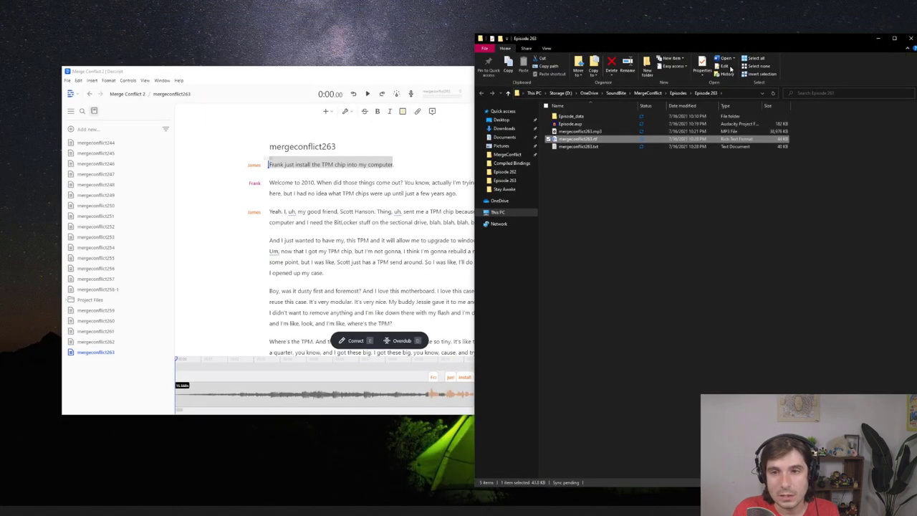
left_click(405, 74)
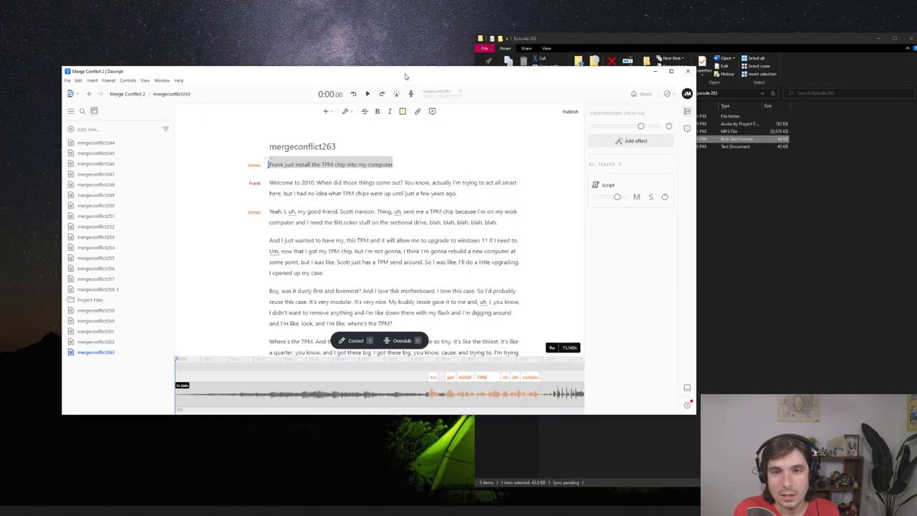
left_click(689, 71)
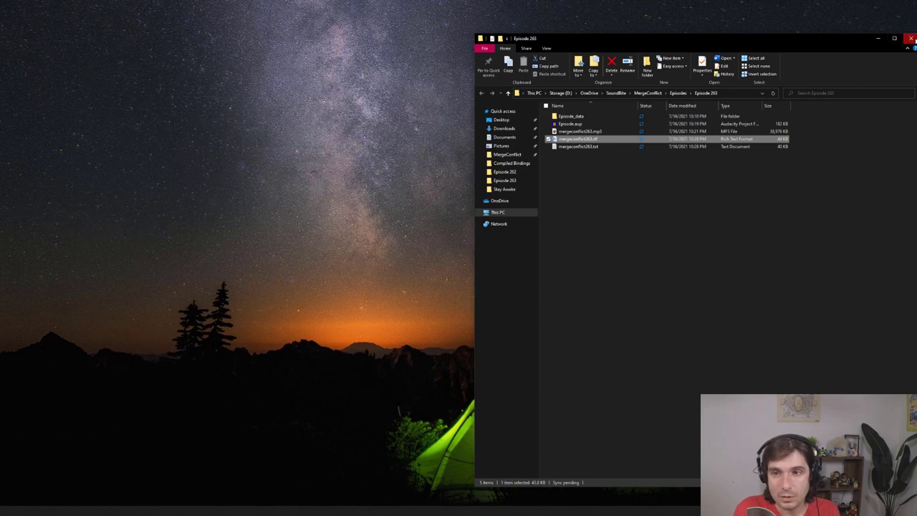
Close the Episode 263 folder and return to episode 263's editing page in the browser
left_click(911, 38)
key("alt+Tab")
left_click(595, 15)
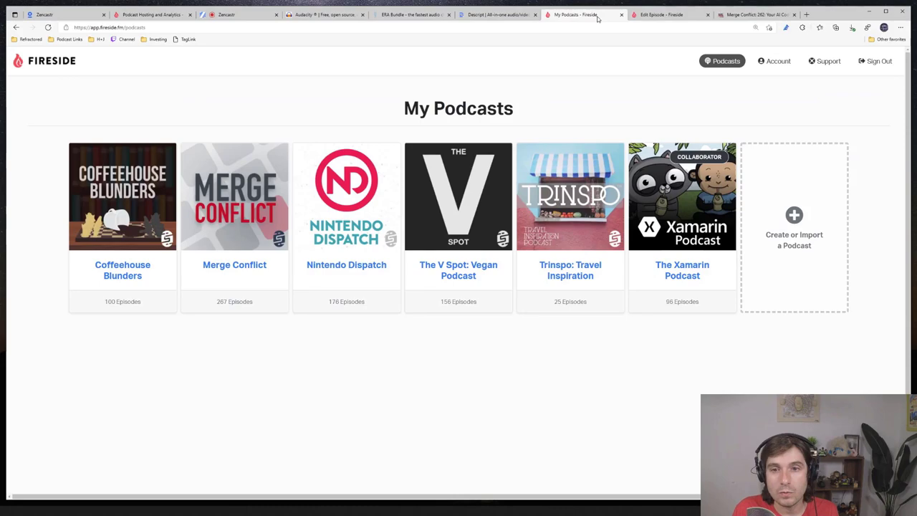
left_click(652, 15)
scroll(192, 350, "down", 4)
scroll(191, 350, "down", 15)
Upload mergeconflict263.txt in the Transcript section and update the episode
left_click(176, 363)
scroll(179, 359, "down", 1)
left_click(171, 361)
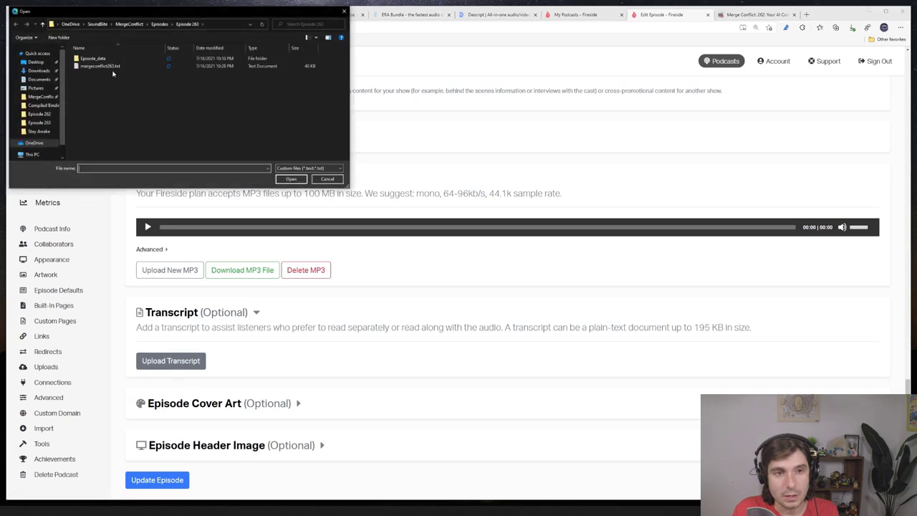
double_click(106, 66)
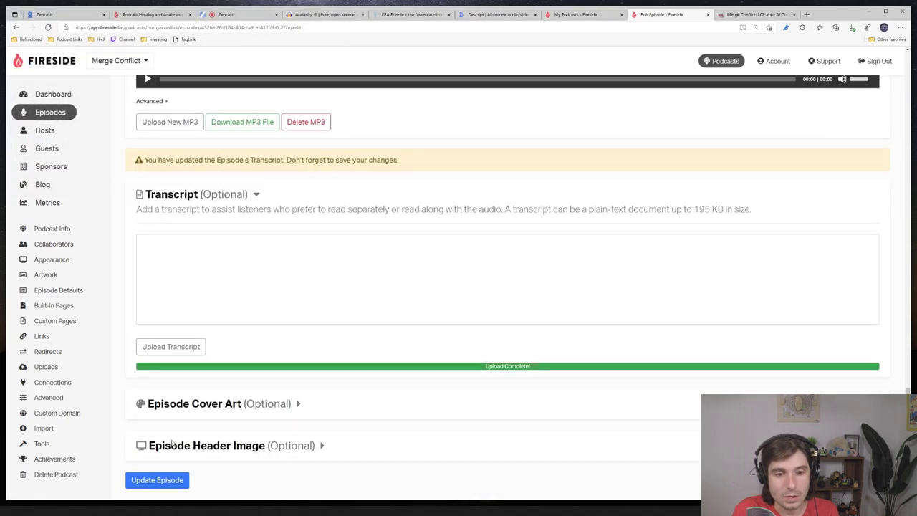
left_click(160, 480)
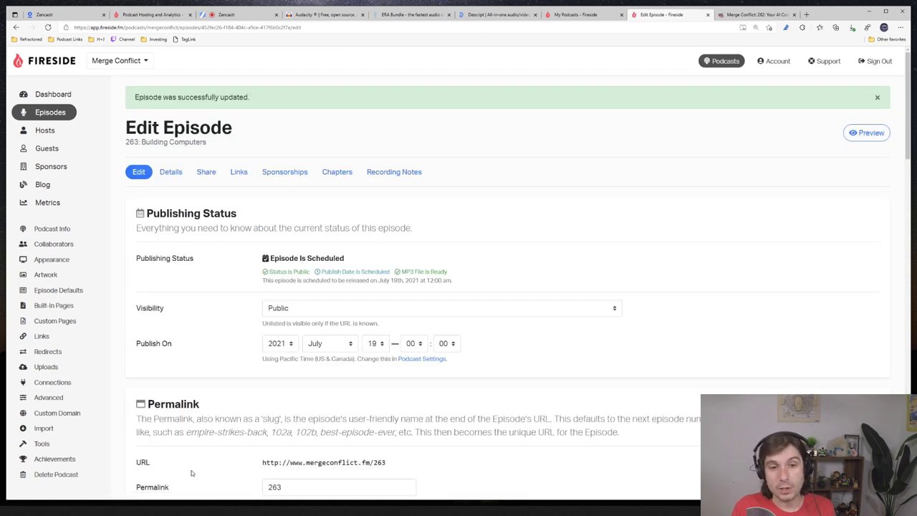
Check the episode's sponsorships, chapters and links, then go to the Episodes list
left_click(298, 174)
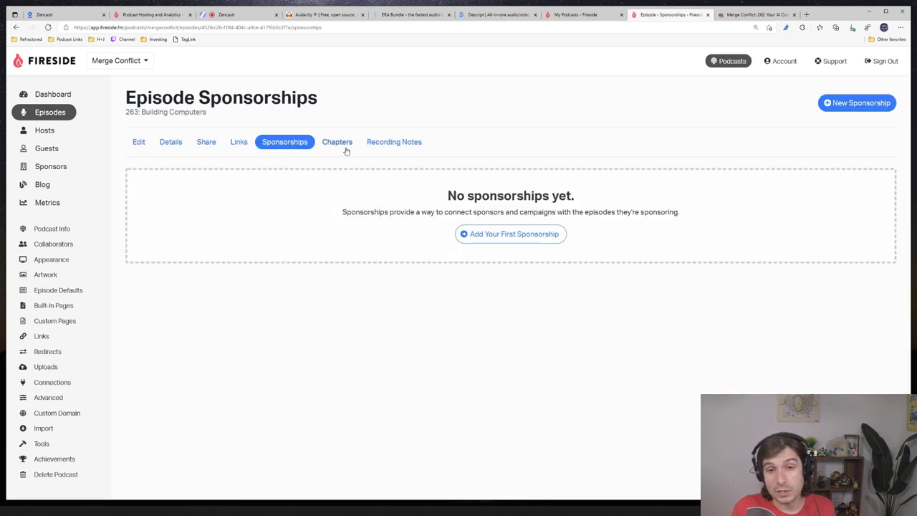
left_click(343, 146)
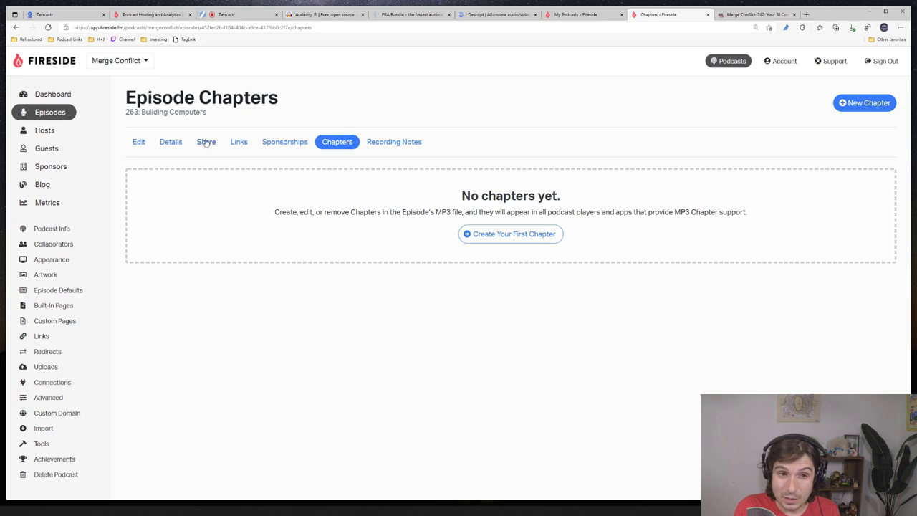
left_click(240, 142)
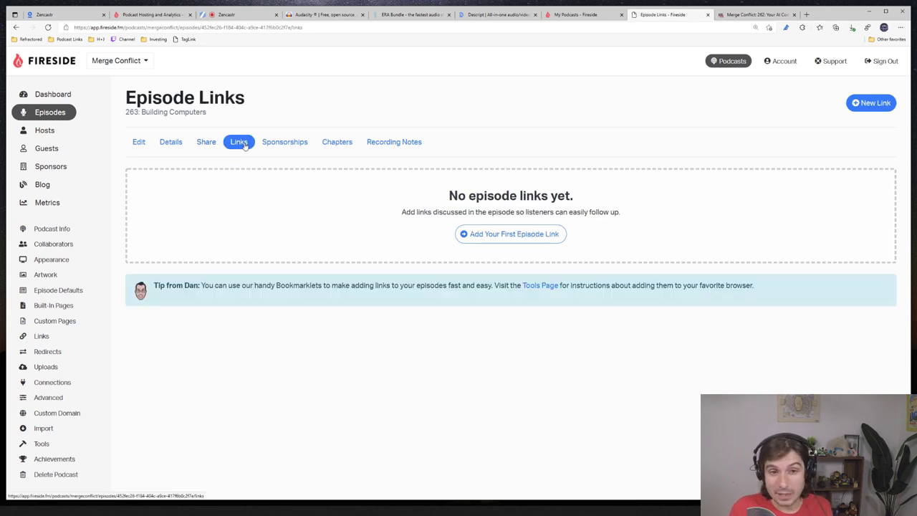
left_click(139, 143)
scroll(245, 268, "down", 4)
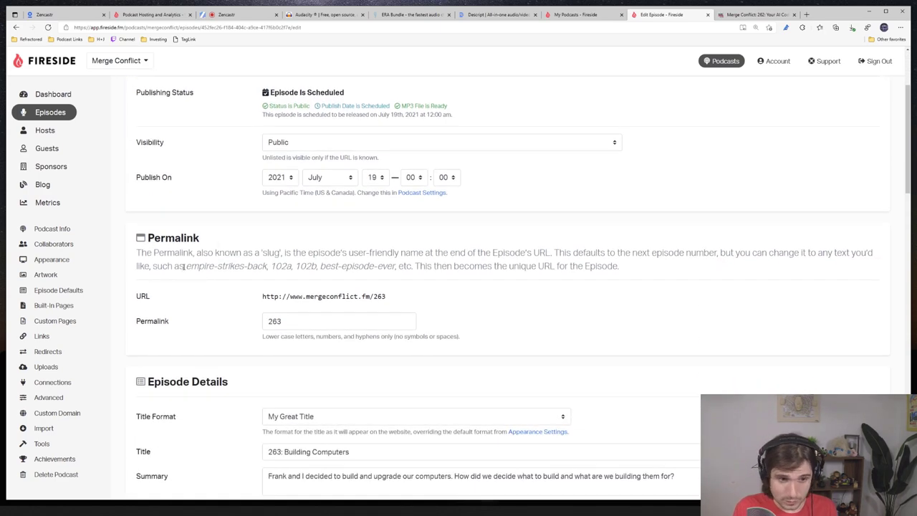
scroll(267, 289, "down", 2)
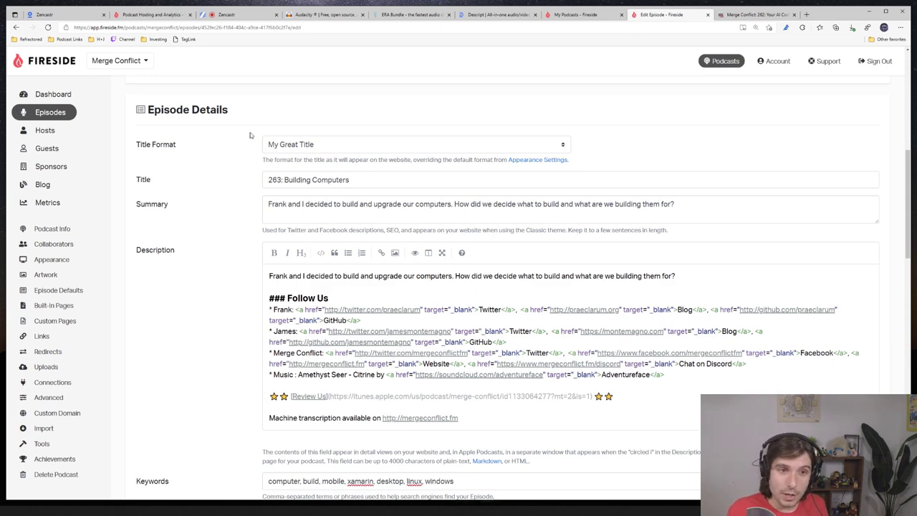
scroll(239, 140, "up", 6)
left_click(50, 113)
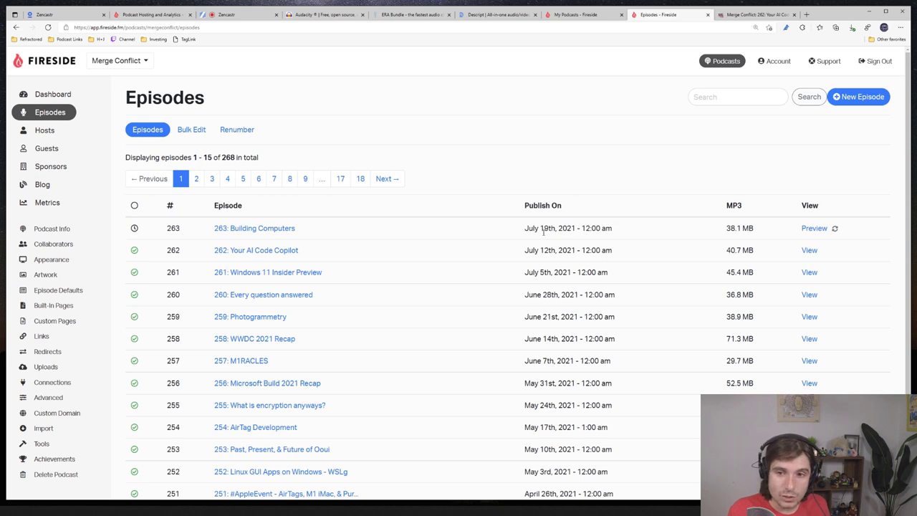
Highlight episode 263's publish date, then move on to the Fireside homepage tab
left_click_drag(543, 230, 588, 228)
left_click(586, 228)
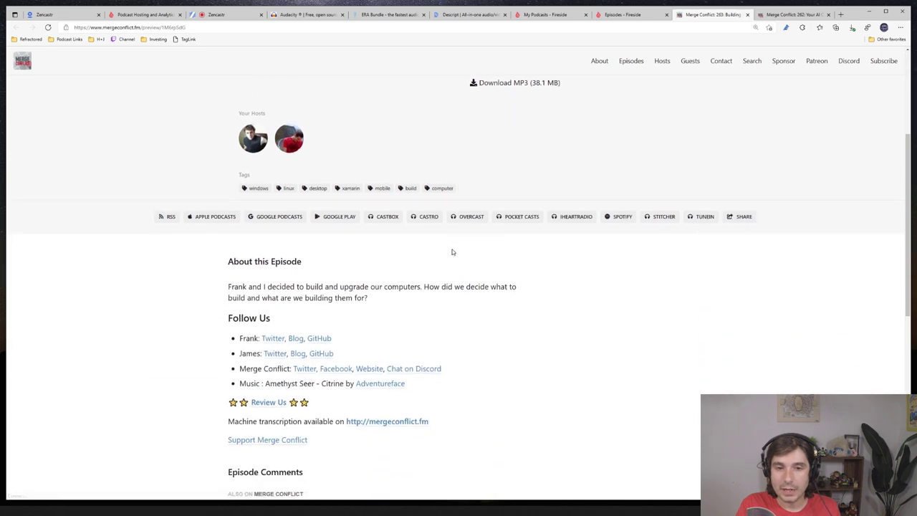
scroll(309, 233, "up", 7)
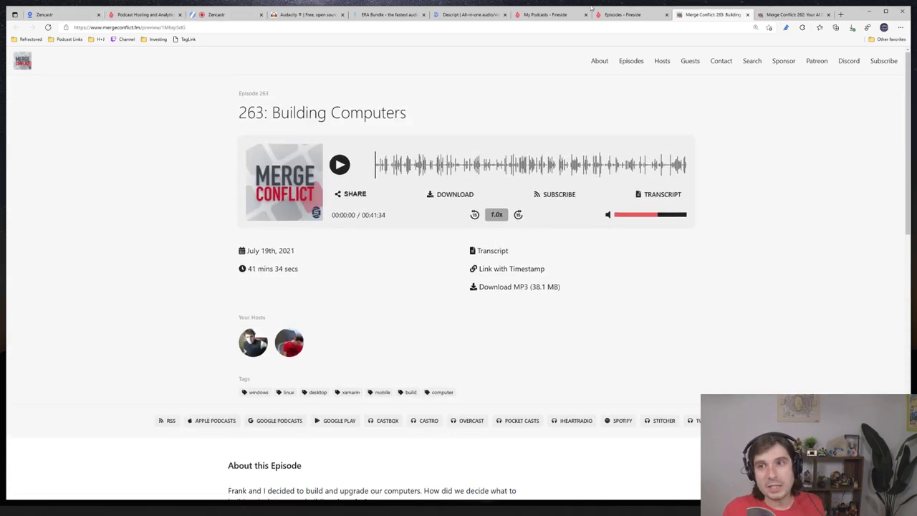
left_click(172, 14)
scroll(269, 244, "up", 10)
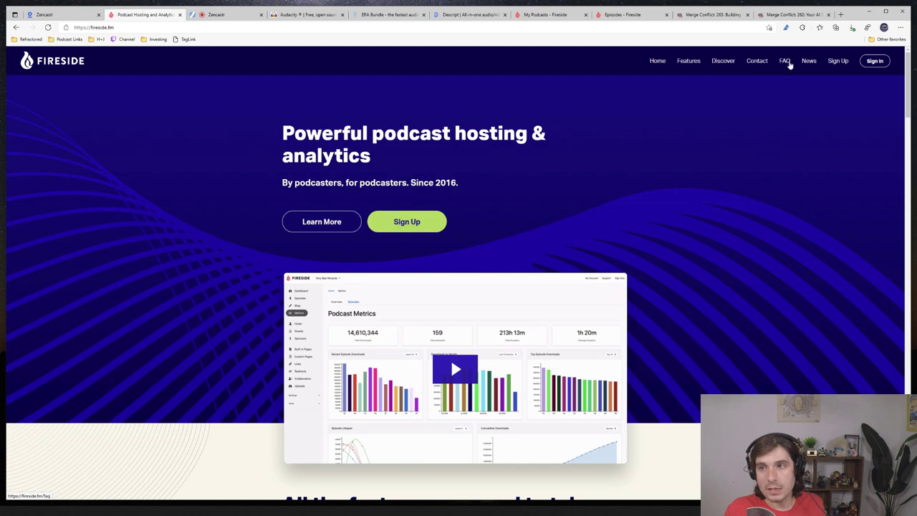
Scroll to Fireside's pricing table, highlight the Starter plan features, then return to Zencastr's pricing
scroll(581, 208, "down", 20)
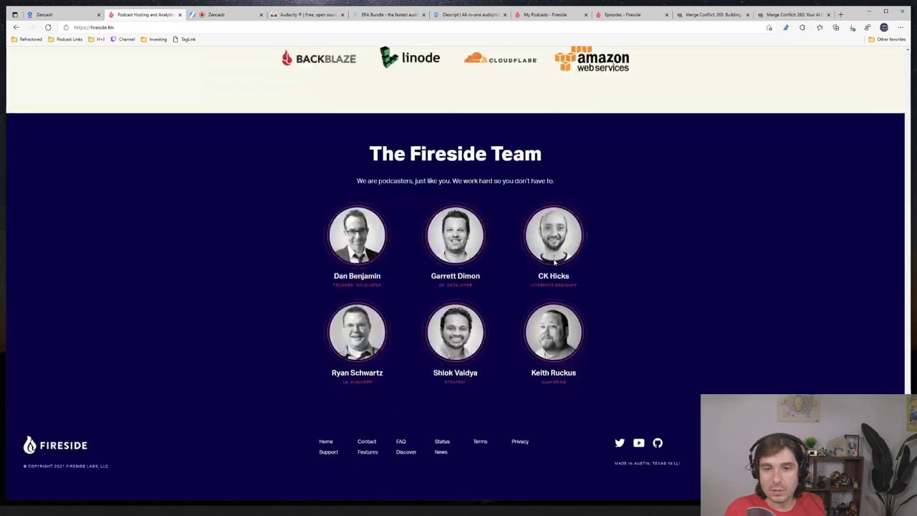
scroll(554, 263, "up", 8)
scroll(554, 263, "down", 1)
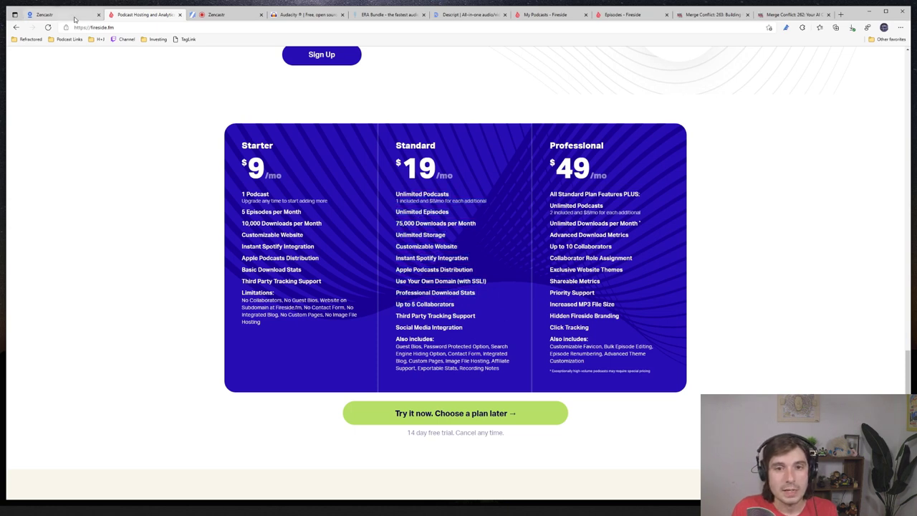
left_click_drag(242, 193, 301, 269)
left_click(301, 270)
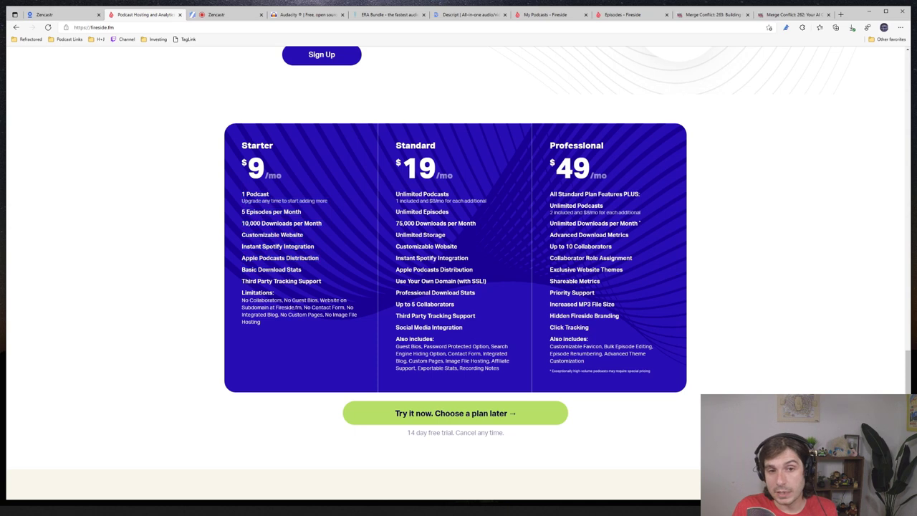
left_click(64, 15)
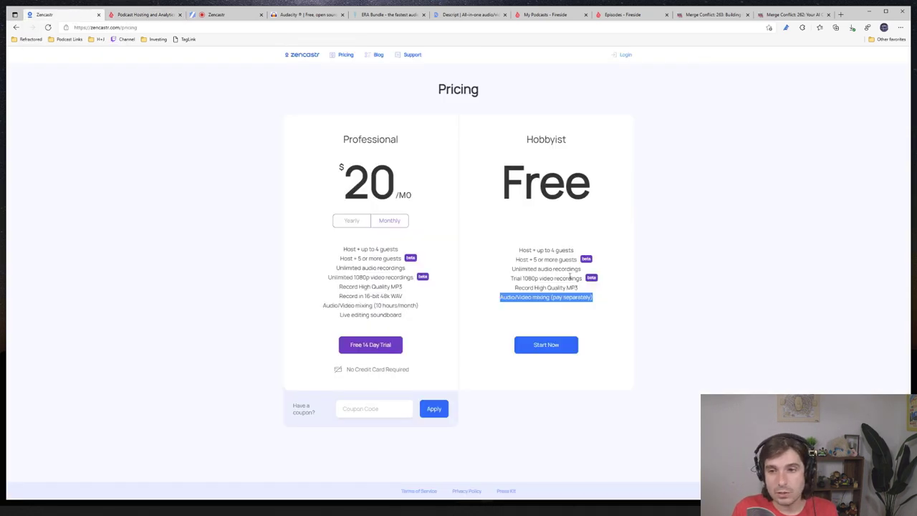
Highlight Hobbyist's 'Audio/Video mixing (pay separately)' line, then go to the Audacity homepage
left_click_drag(502, 298, 600, 301)
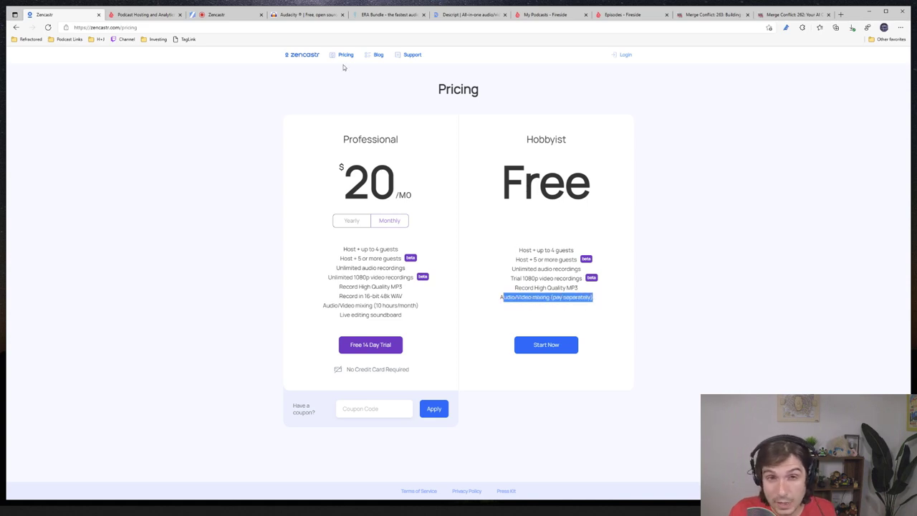
left_click(310, 18)
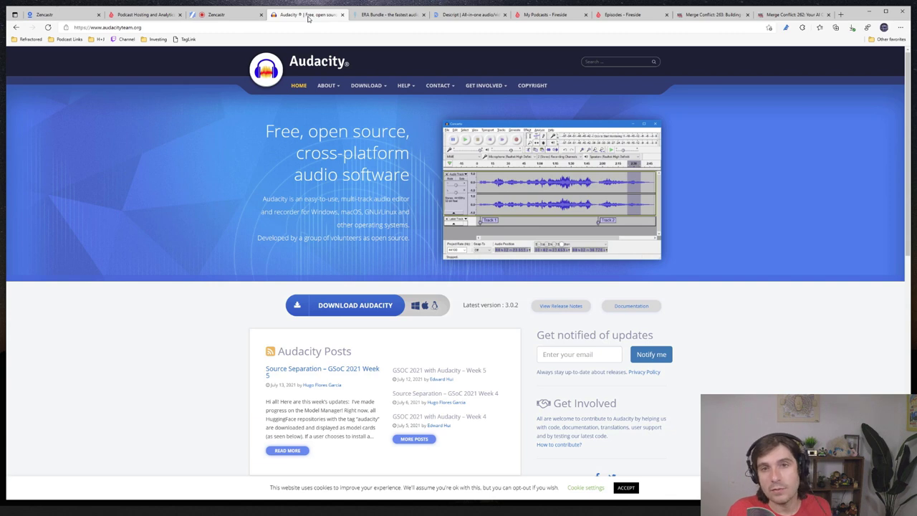
Bring up the ERA Bundle product page at its Reverb Remover section
left_click(385, 16)
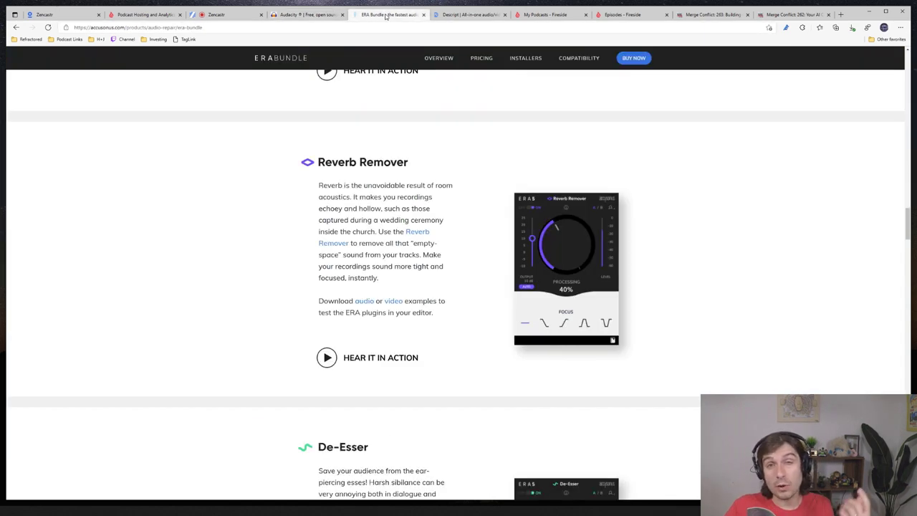